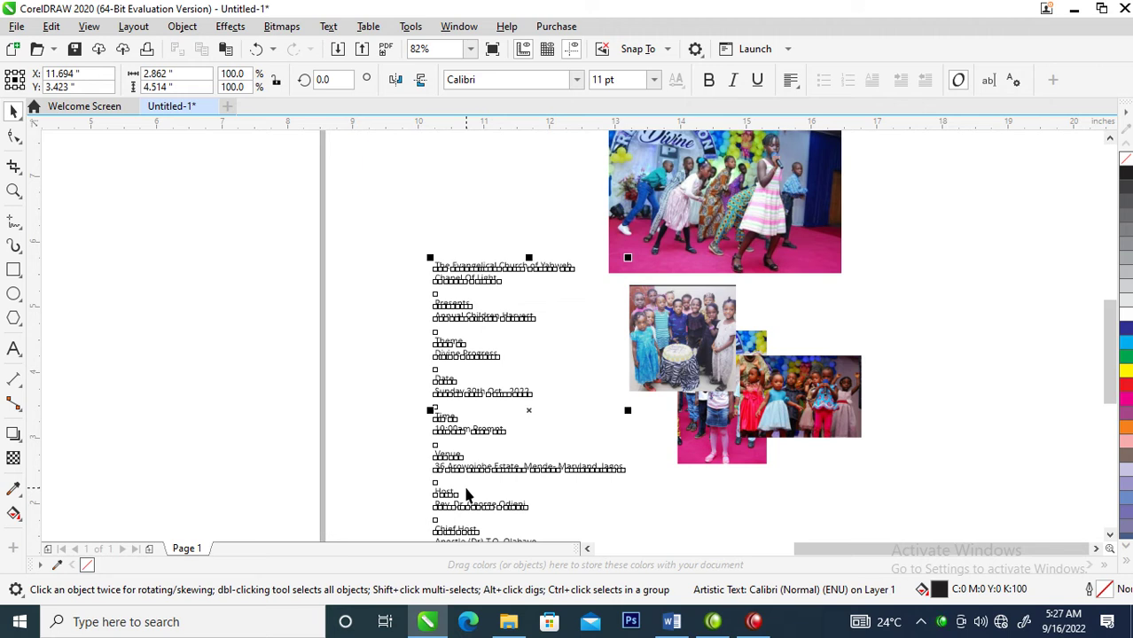
# Set the page size to 9 inches wide by 4 inches high
pyautogui.click(168, 358)
pyautogui.click(182, 73)
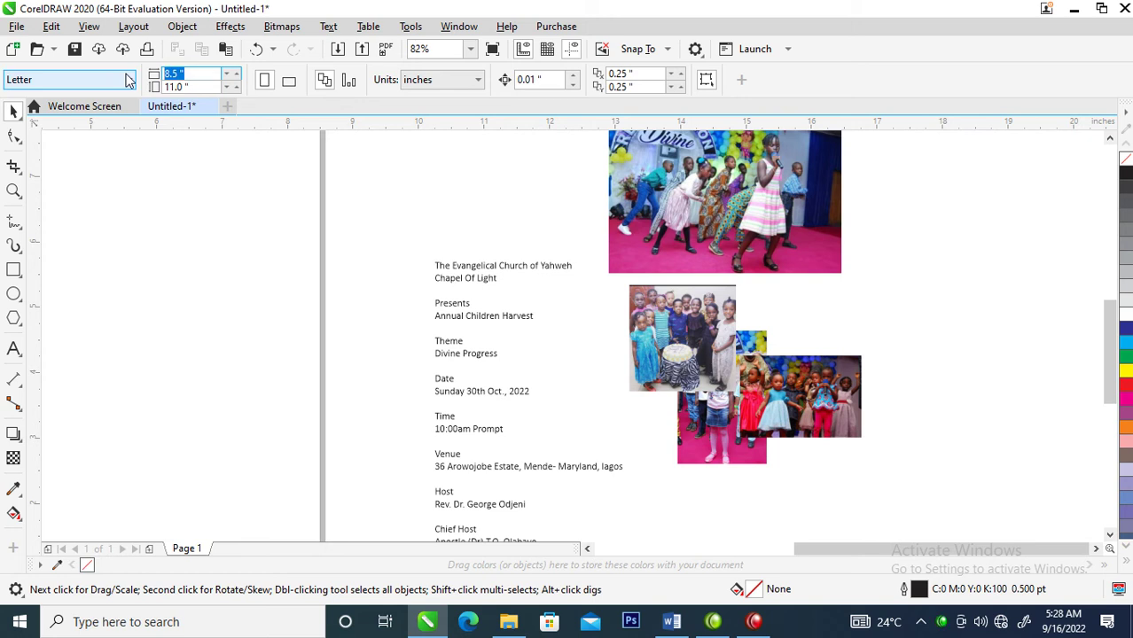
pyautogui.write('9')
pyautogui.press('Tab')
pyautogui.write('4')
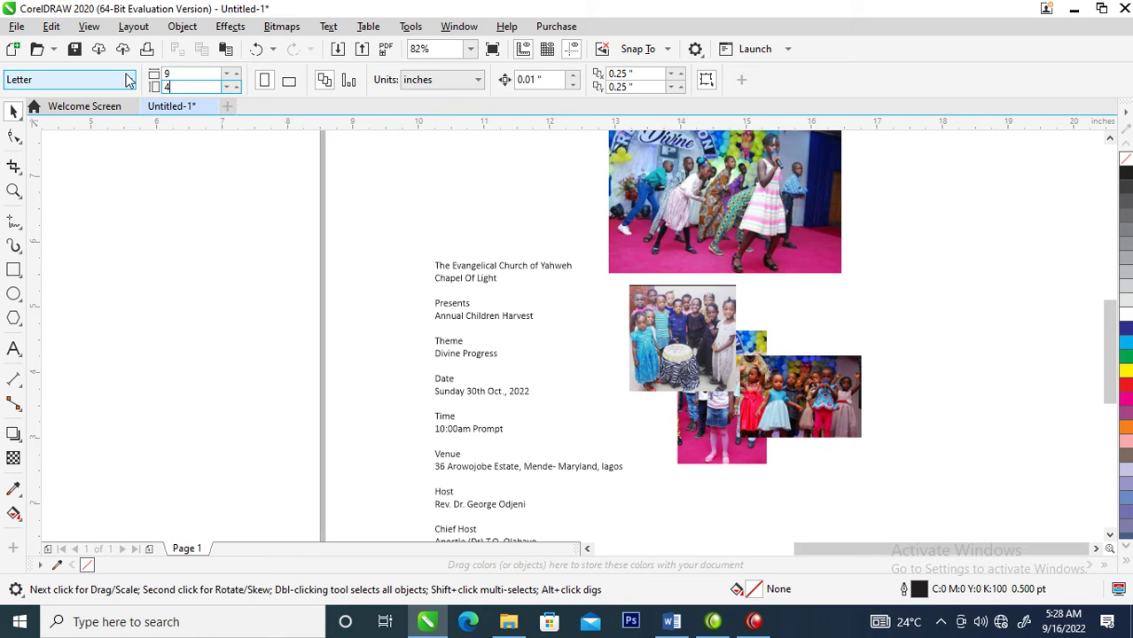
pyautogui.press('Return')
# Add a rectangle frame that exactly matches the 9 × 4 inch page
pyautogui.scroll(-3, 315, 344)
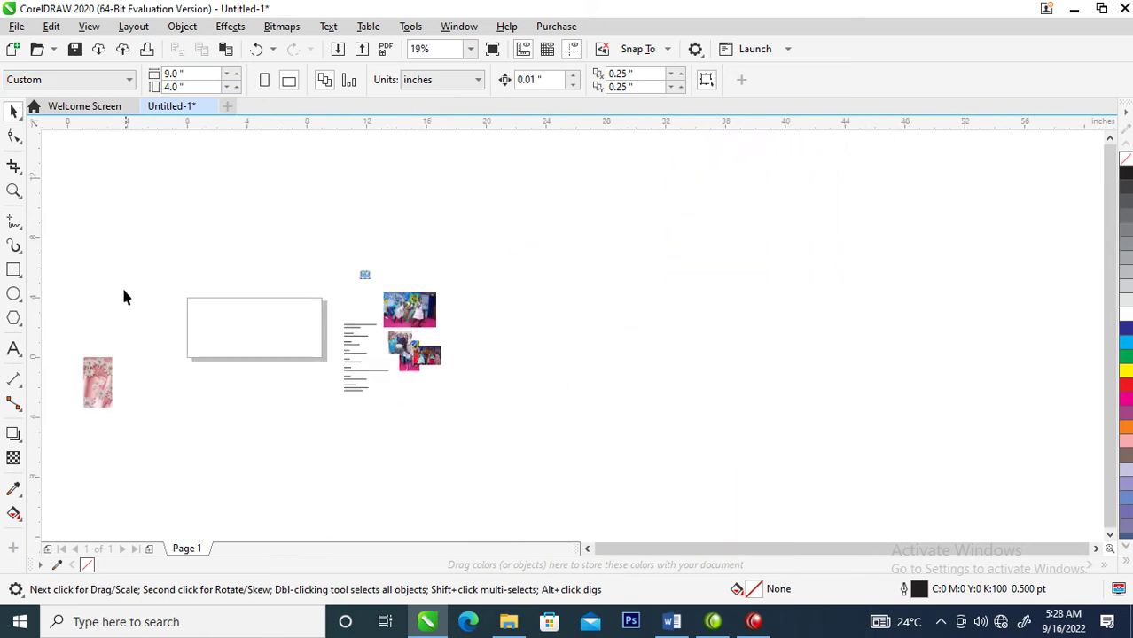
pyautogui.press('z')
pyautogui.moveTo(155, 278); pyautogui.dragTo(407, 367)
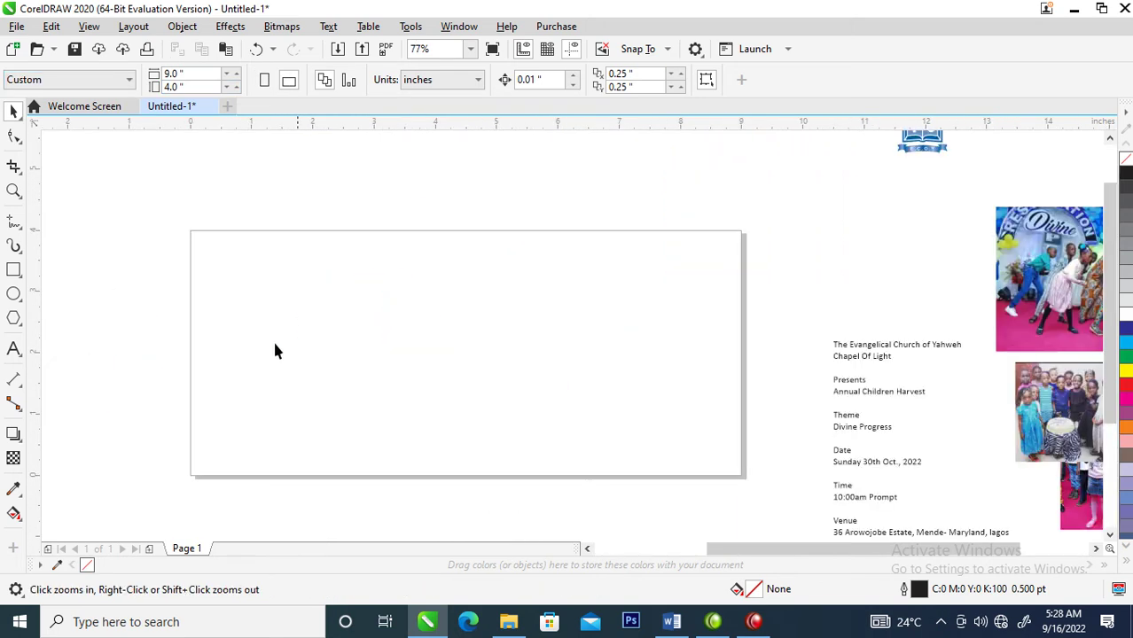
pyautogui.doubleClick(14, 270)
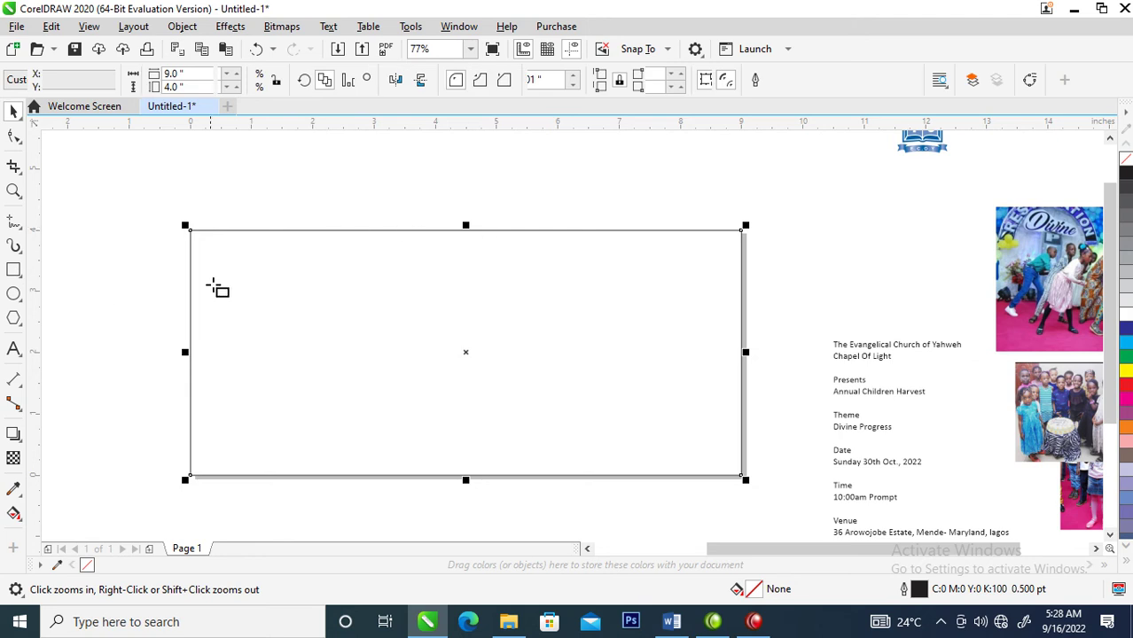
# Draw a circle about 5.49 inches across over the page's left part and fill it white
pyautogui.click(14, 294)
pyautogui.moveTo(114, 182); pyautogui.dragTo(451, 496)
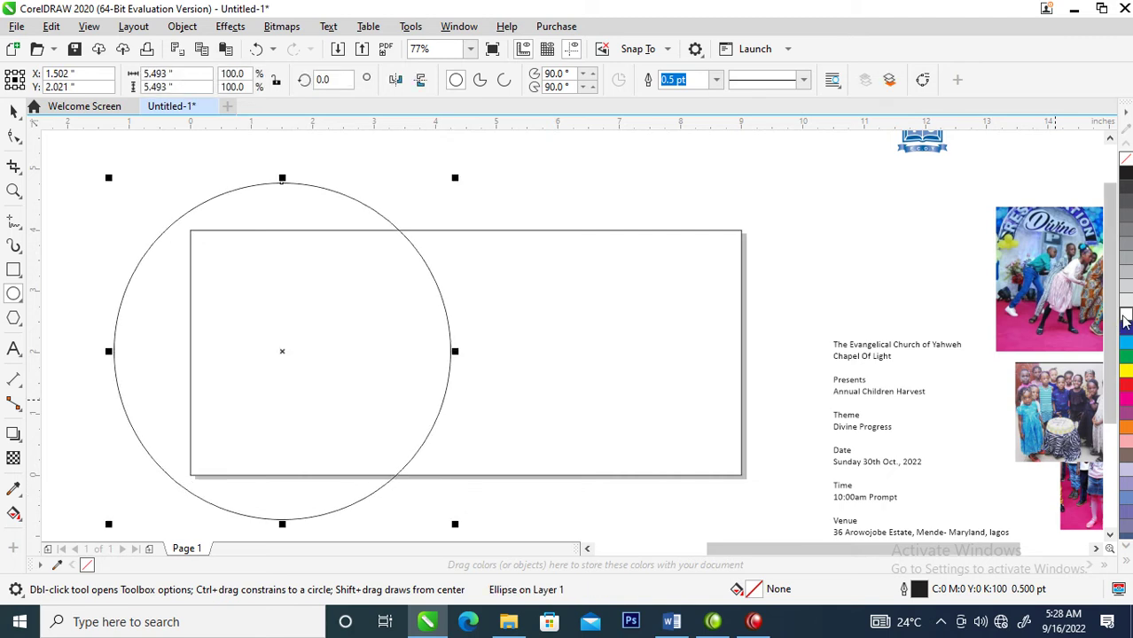
pyautogui.click(366, 346)
pyautogui.press('space')
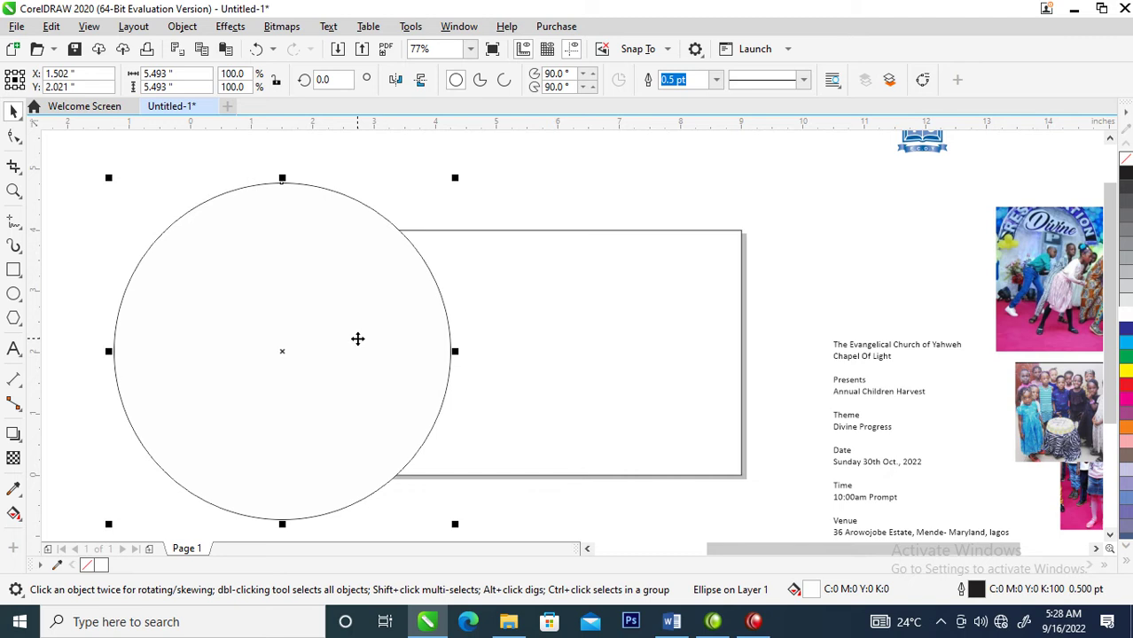
# Move the pink floral picture up and further left of the page into clear space
pyautogui.scroll(-4, 356, 336)
pyautogui.press('z')
pyautogui.click(353, 437)
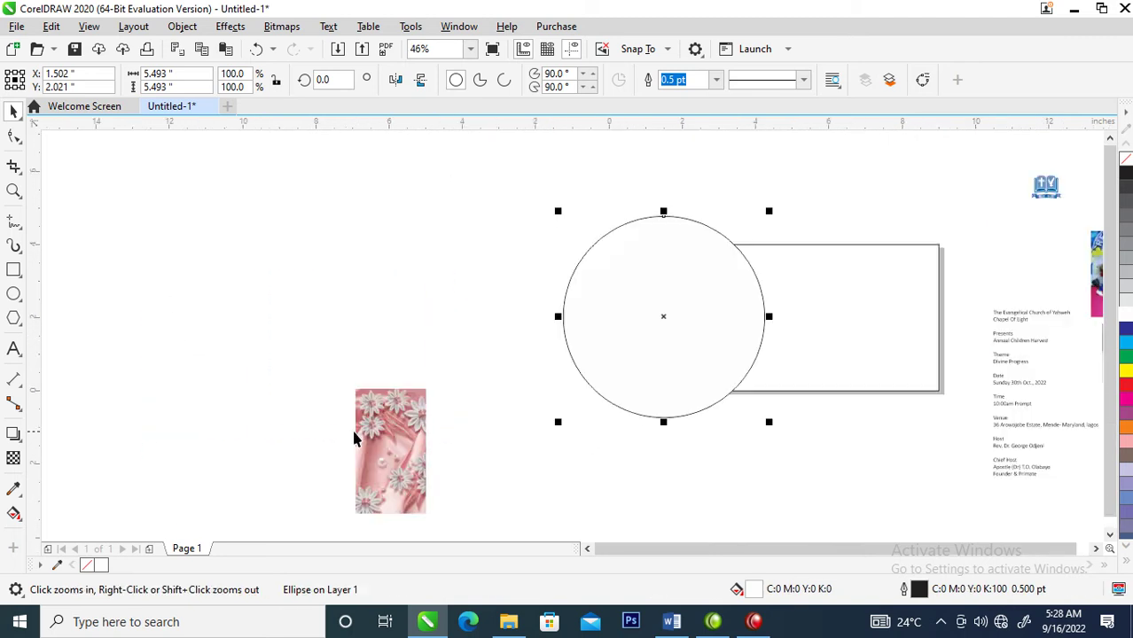
pyautogui.press('space')
pyautogui.moveTo(397, 463); pyautogui.dragTo(293, 321)
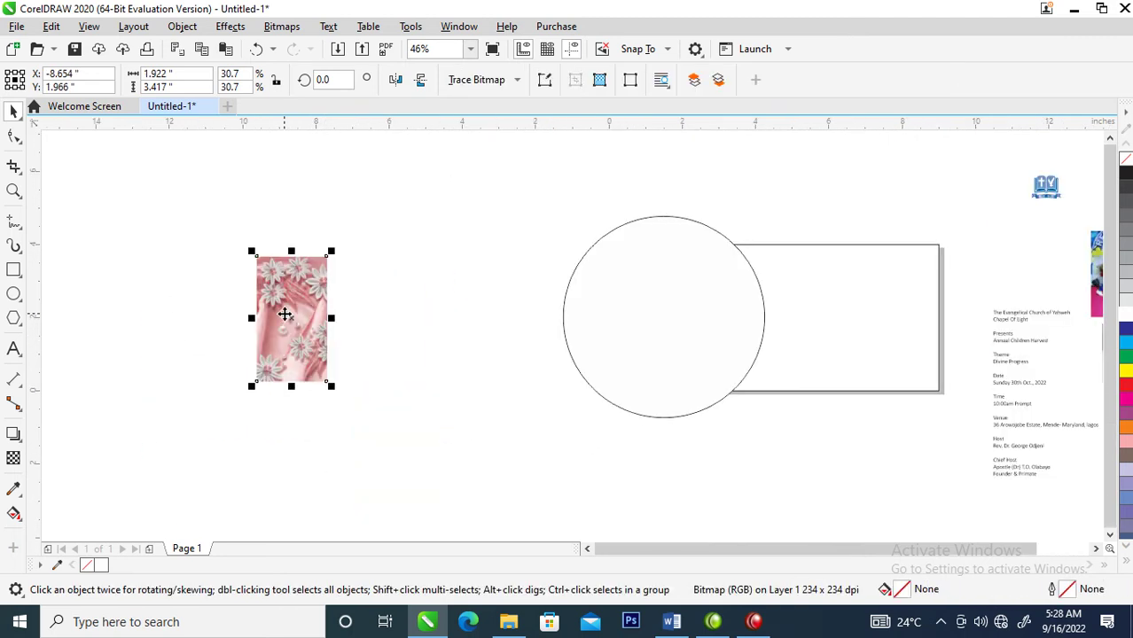
# Convert the floral picture to a 300 dpi bitmap in Grayscale (8-bit) color mode
pyautogui.click(282, 26)
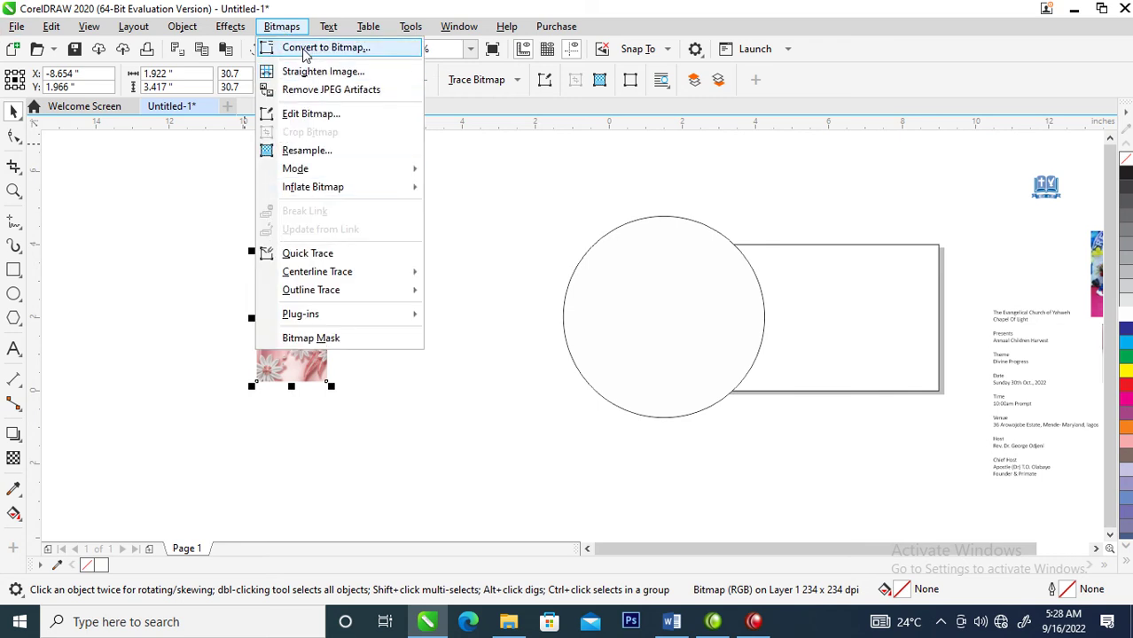
pyautogui.click(342, 52)
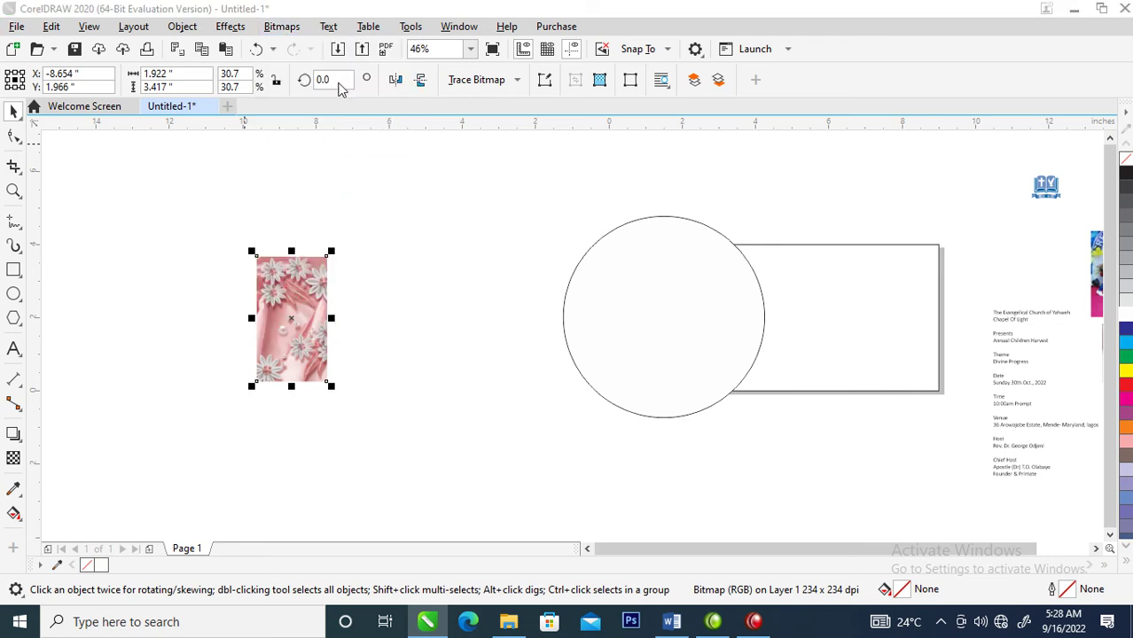
pyautogui.click(663, 262)
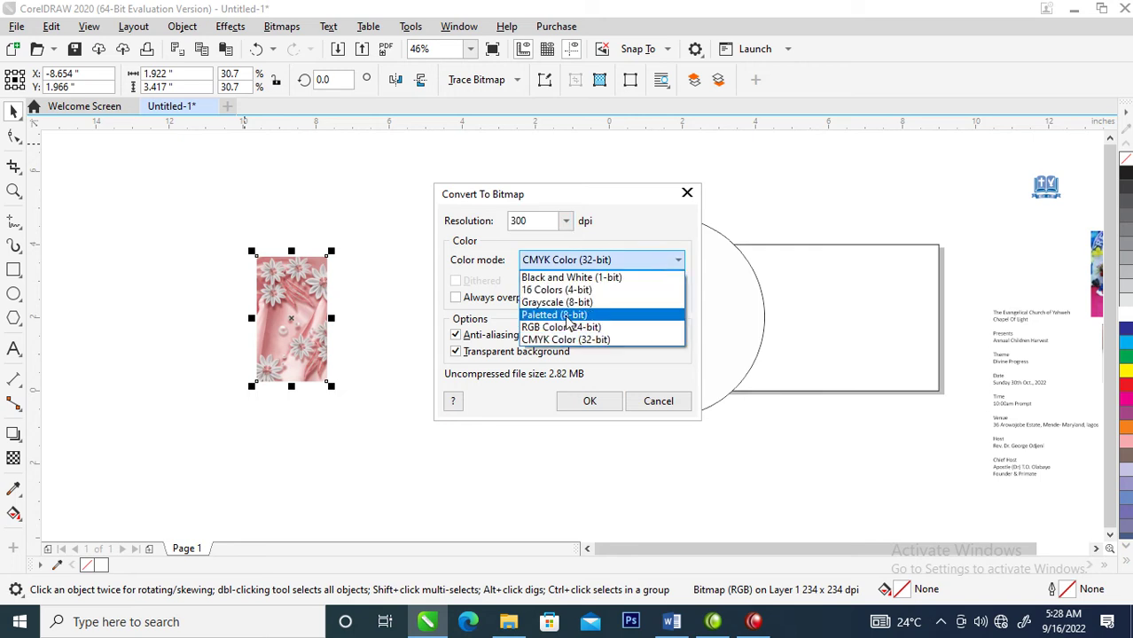
pyautogui.click(620, 304)
pyautogui.click(591, 402)
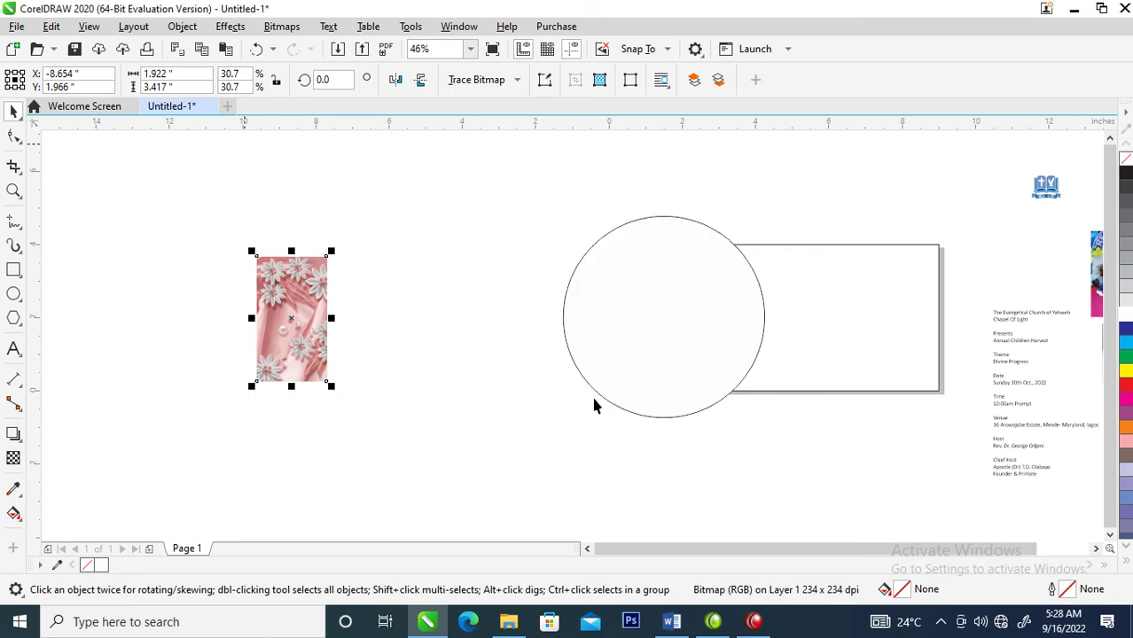
# Cover the grayscale floral picture with a rectangle about 1.94 × 3.35 inches and fill it with blue (C100 M100 Y0 K0)
pyautogui.press('z')
pyautogui.moveTo(204, 234); pyautogui.dragTo(403, 412)
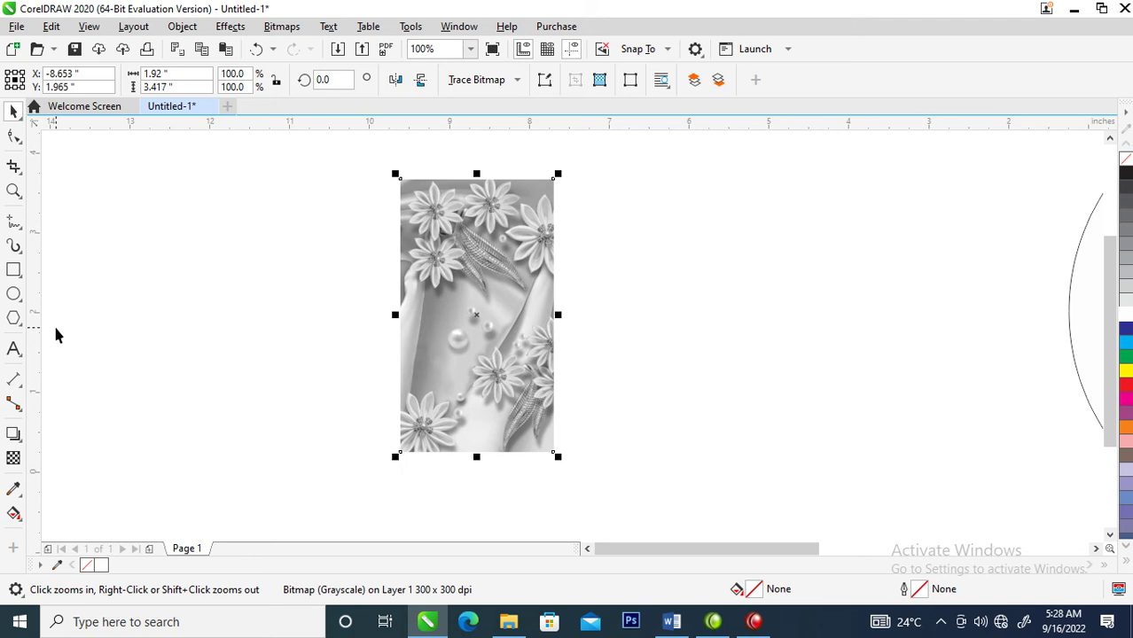
pyautogui.click(13, 268)
pyautogui.moveTo(396, 175); pyautogui.dragTo(558, 454)
pyautogui.press('space')
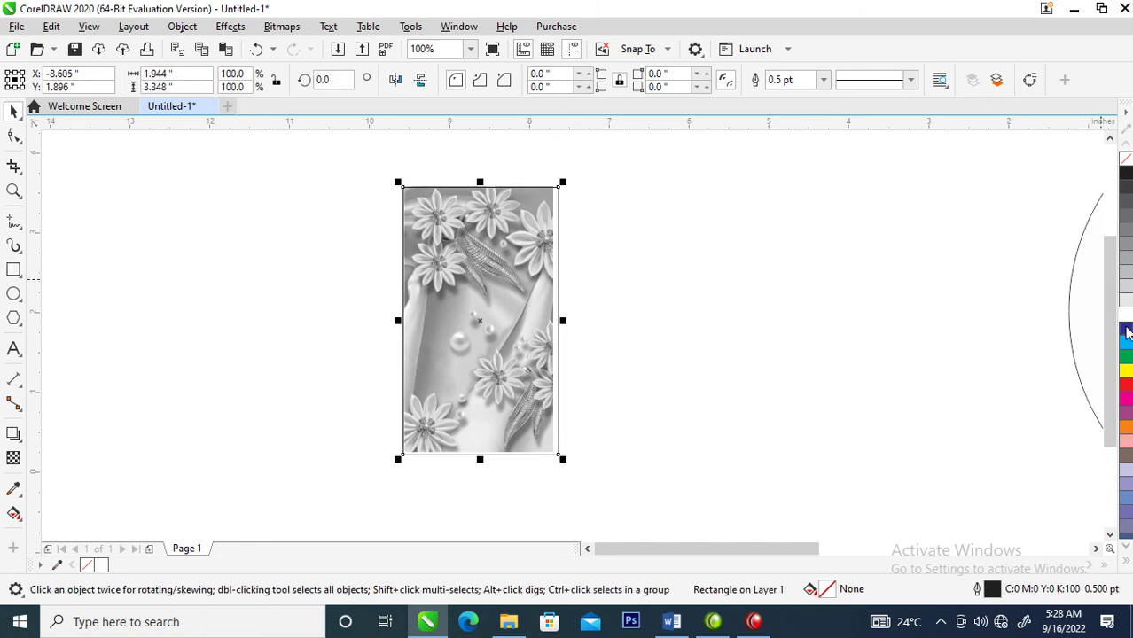
pyautogui.click(1125, 329)
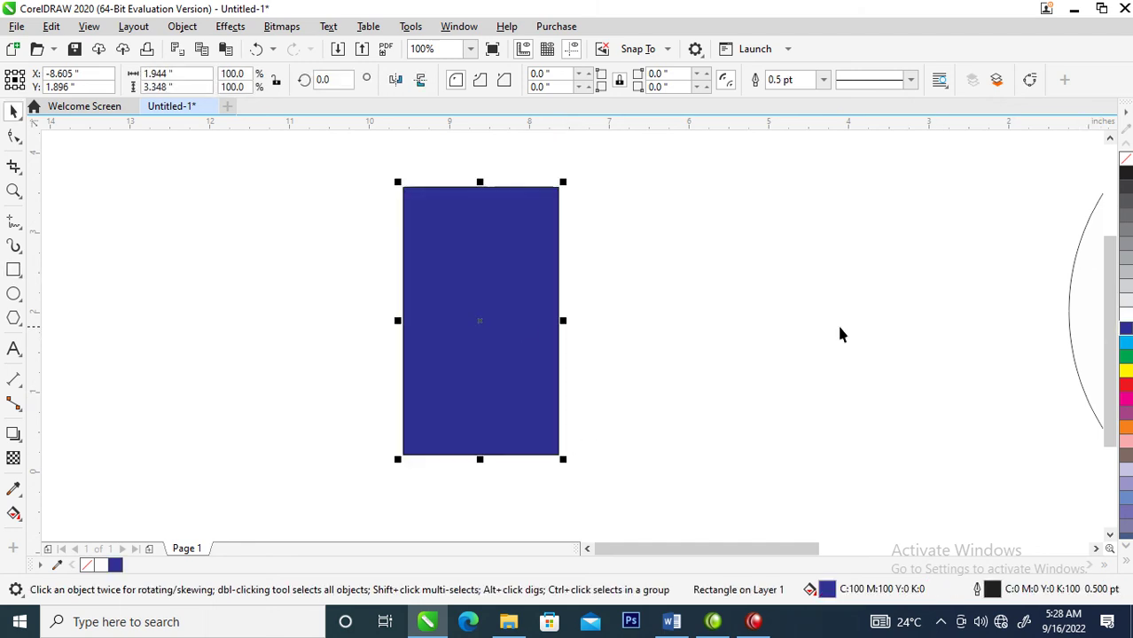
# Apply a uniform transparency of 50 to the blue rectangle with the Subtract merge mode
pyautogui.click(12, 459)
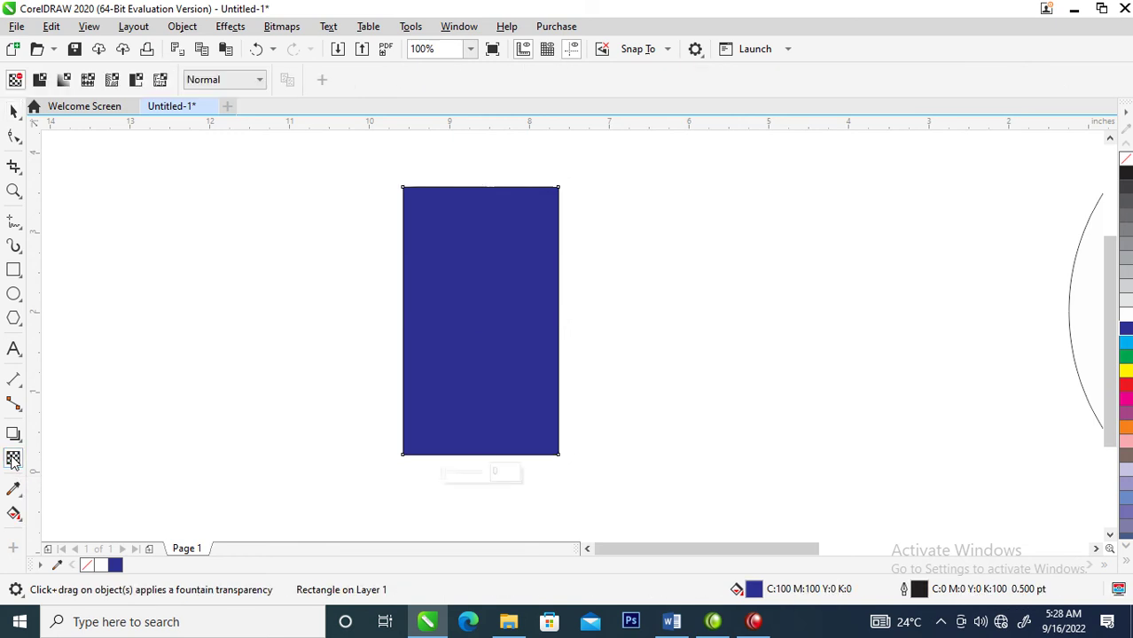
pyautogui.click(40, 81)
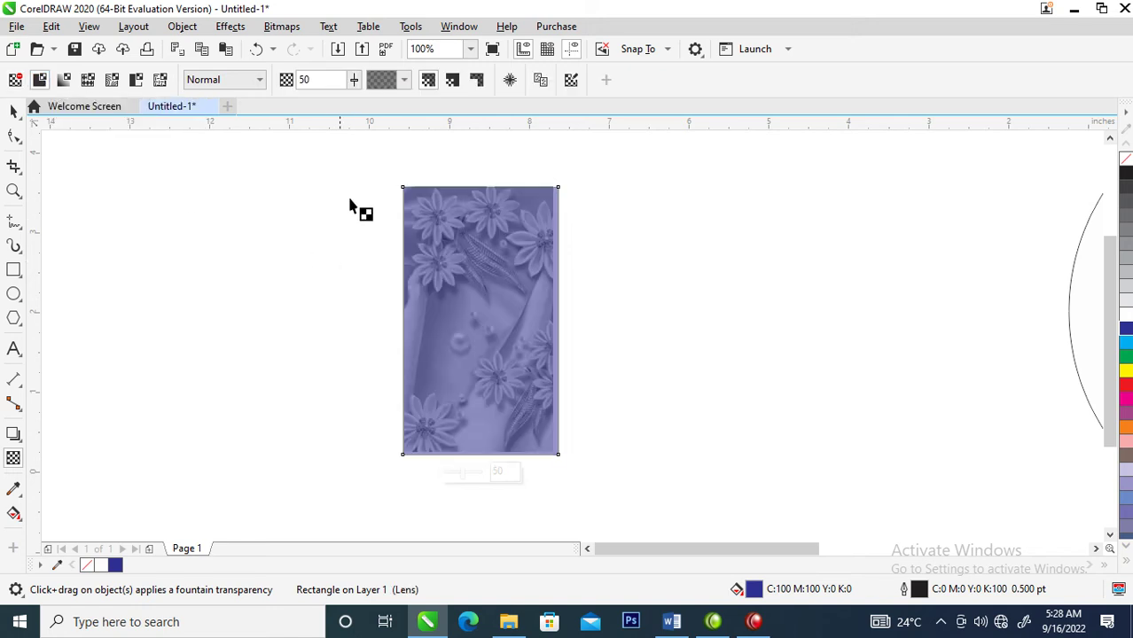
pyautogui.click(261, 80)
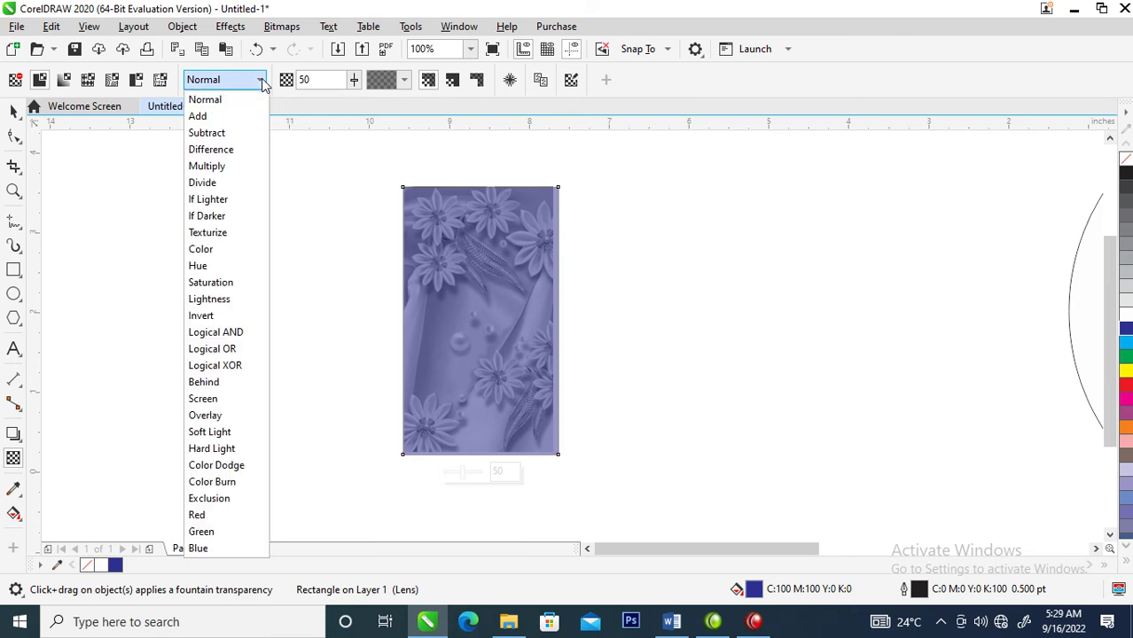
pyautogui.click(205, 133)
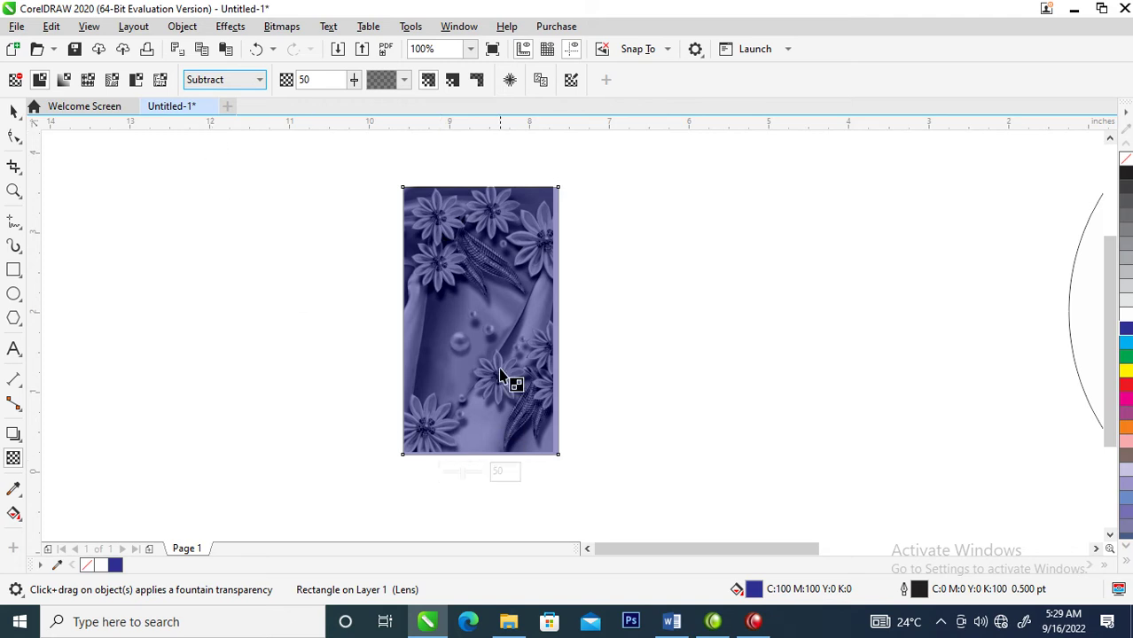
# Duplicate the transparent blue rectangle and align the copy centrally over the original
pyautogui.hotkey('alt', 'Down')
pyautogui.click(13, 112)
pyautogui.click(13, 112)
pyautogui.moveTo(532, 361); pyautogui.dragTo(634, 352)
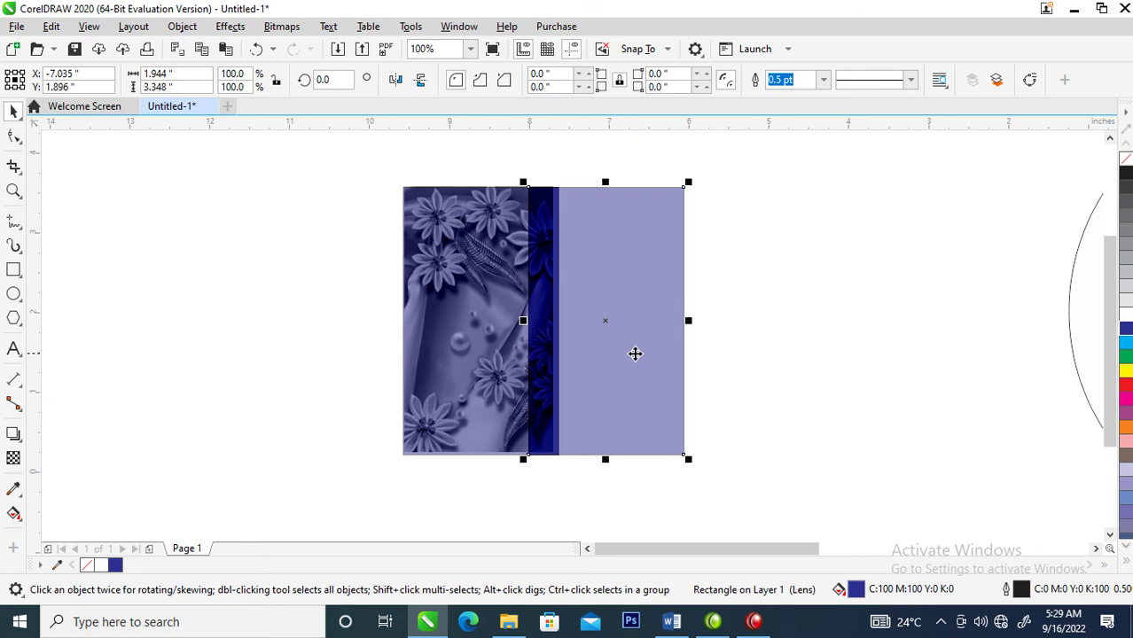
pyautogui.keyDown('shift'); pyautogui.click(455, 294); pyautogui.keyUp('shift')
pyautogui.press('c')
pyautogui.click(370, 174)
# Convert the floral picture and both blue rectangles together into one 300 dpi RGB Color (24-bit) bitmap
pyautogui.moveTo(349, 165); pyautogui.dragTo(669, 502)
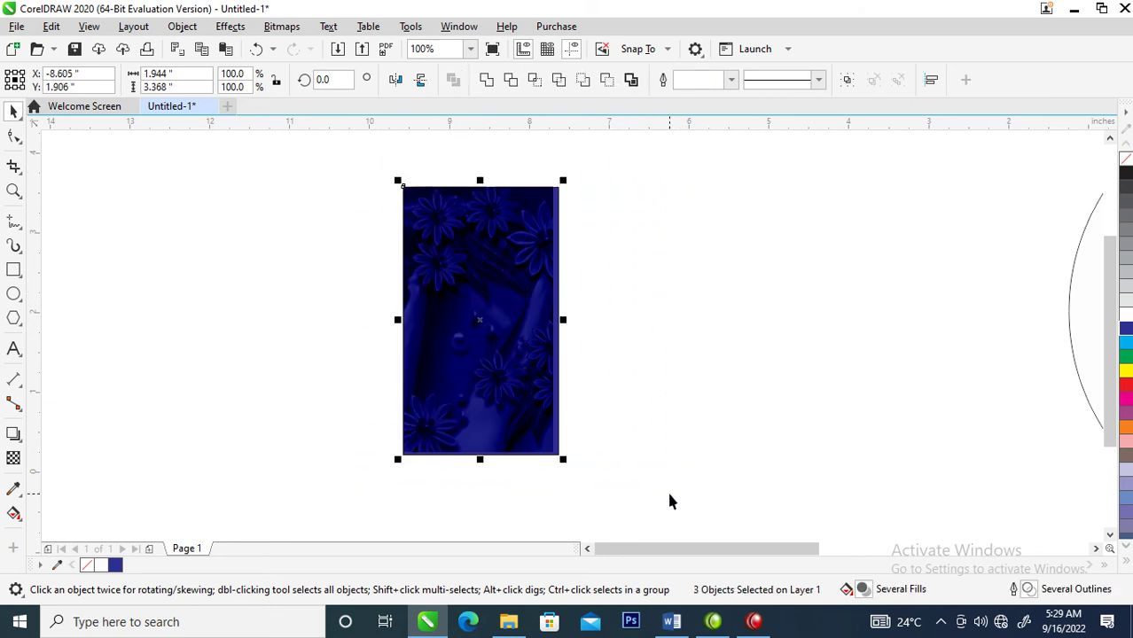
pyautogui.hotkey('alt', 'b')
pyautogui.press('Return')
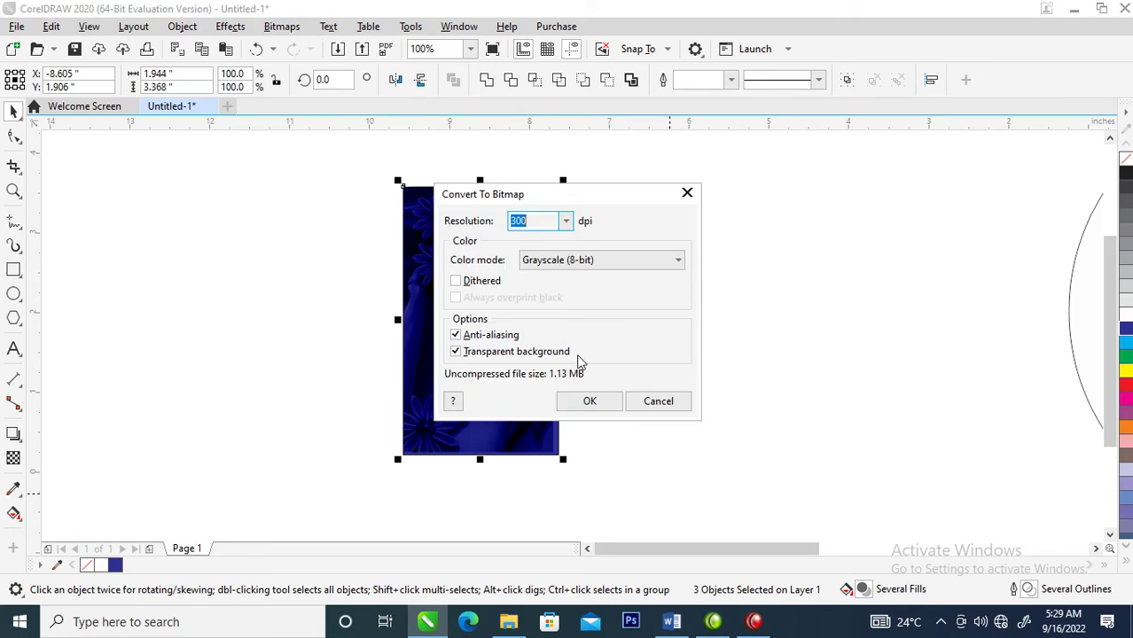
pyautogui.click(616, 261)
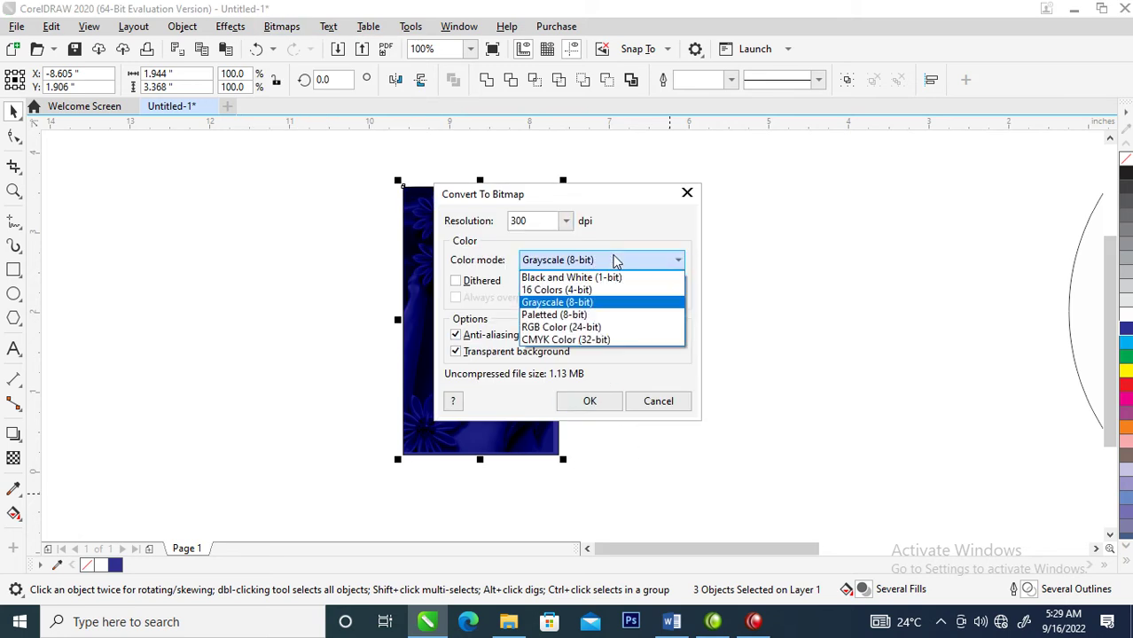
pyautogui.click(555, 328)
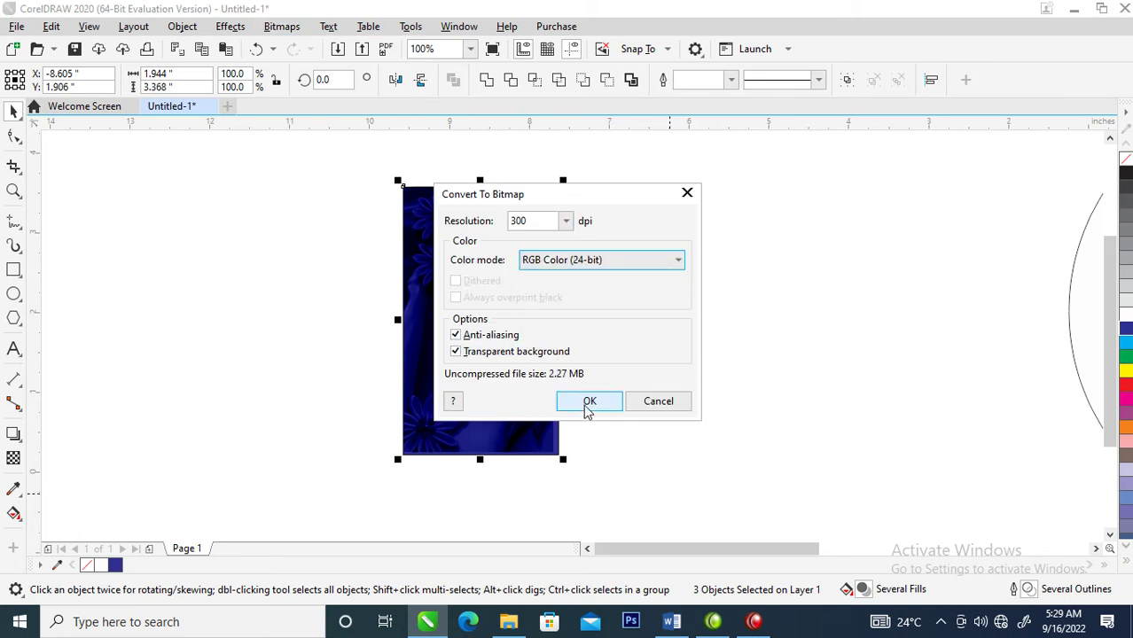
pyautogui.click(587, 405)
# Move the blue floral bitmap to the right, closer to the white circle
pyautogui.scroll(-3, 506, 306)
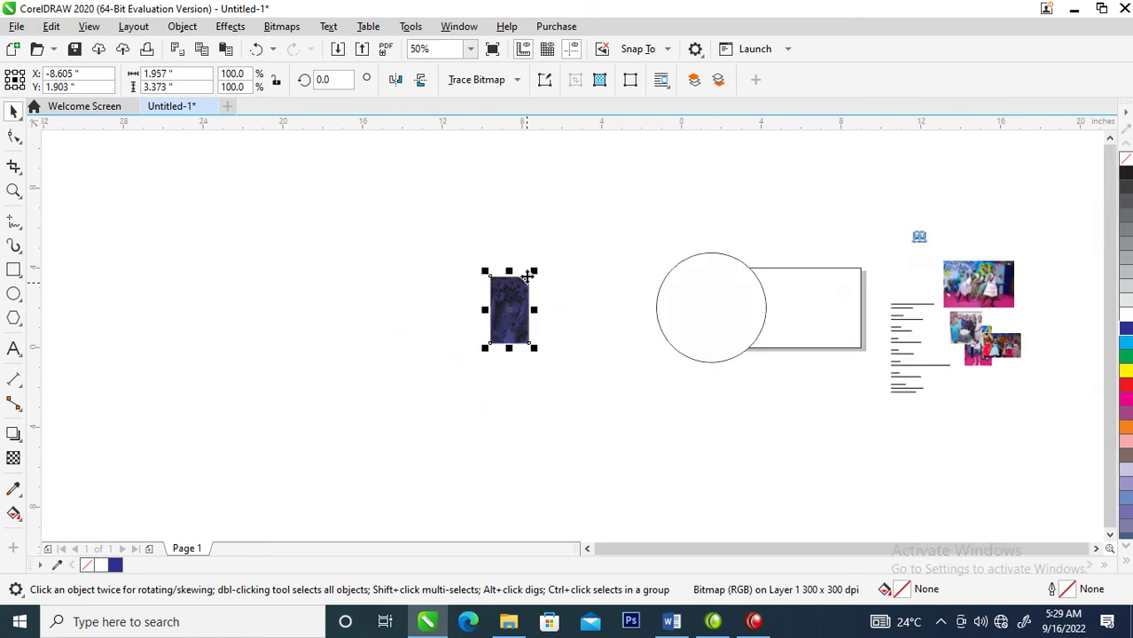
pyautogui.press('z')
pyautogui.moveTo(435, 214); pyautogui.dragTo(784, 373)
pyautogui.press('space')
pyautogui.moveTo(317, 324); pyautogui.dragTo(579, 296)
# Create a smaller concentric copy of the white circle, about 5 inches across
pyautogui.click(961, 321)
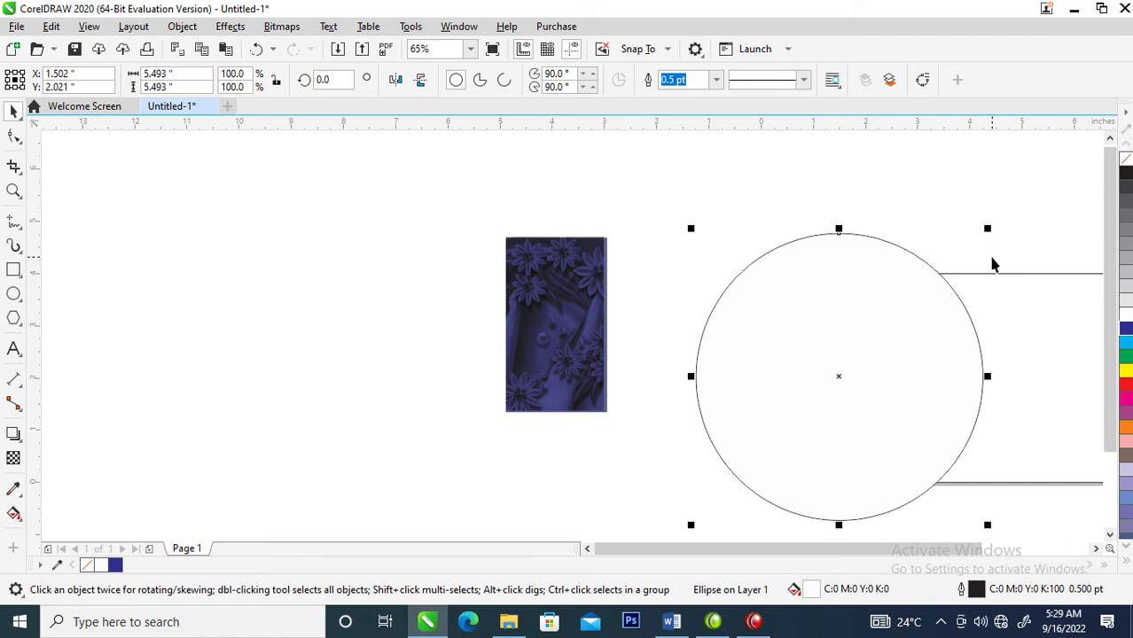
pyautogui.moveTo(992, 231)
pyautogui.mouseDown()
pyautogui.moveTo(984, 261)
pyautogui.moveTo(989, 246)
pyautogui.mouseUp()
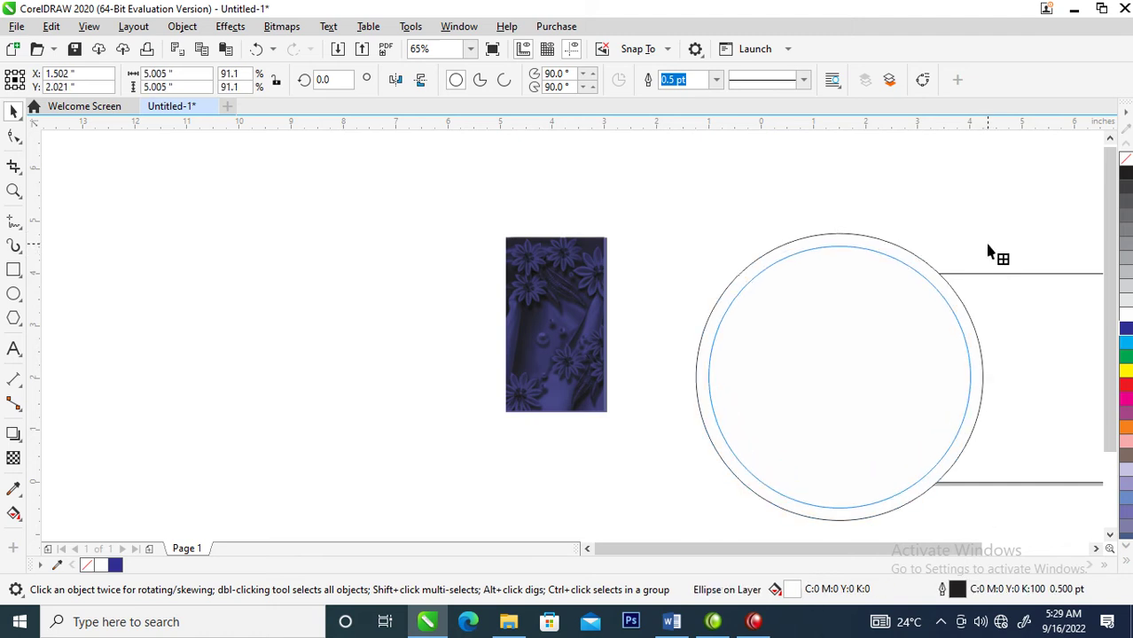
# PowerClip the blue floral bitmap inside the inner circle
pyautogui.moveTo(557, 312); pyautogui.dragTo(766, 377)
pyautogui.click(518, 324)
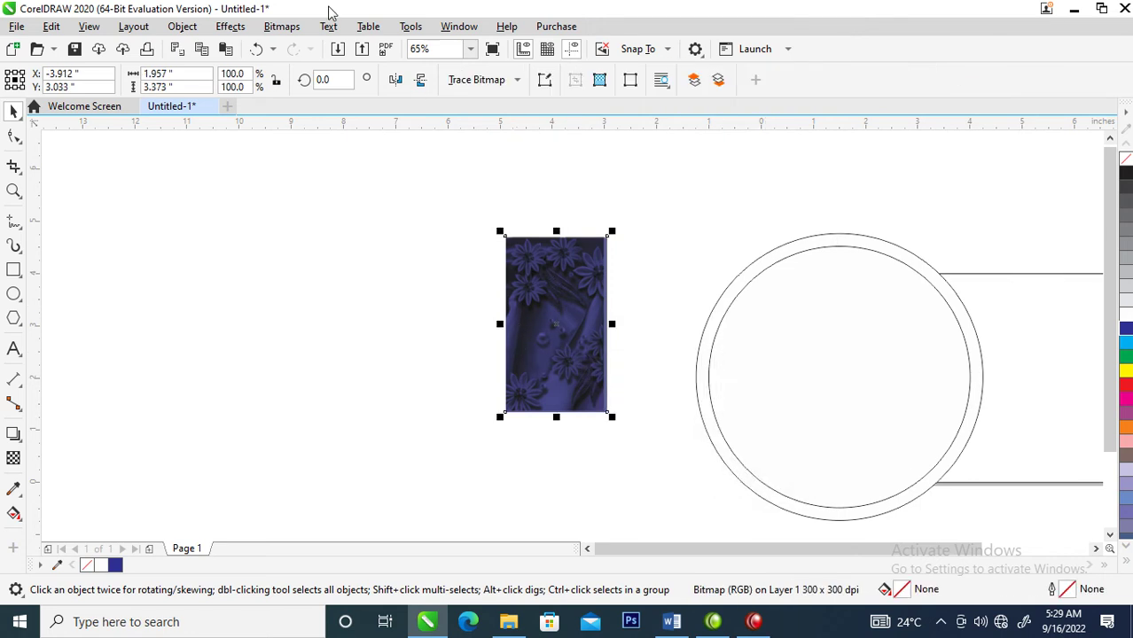
pyautogui.click(282, 26)
pyautogui.moveTo(181, 27)
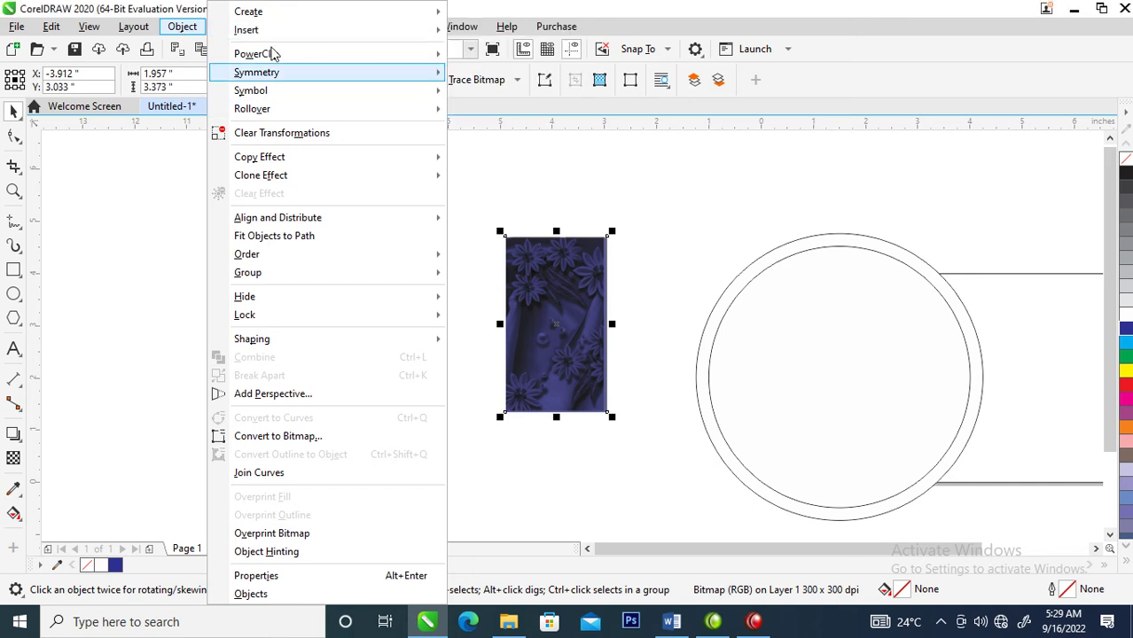
pyautogui.moveTo(282, 55)
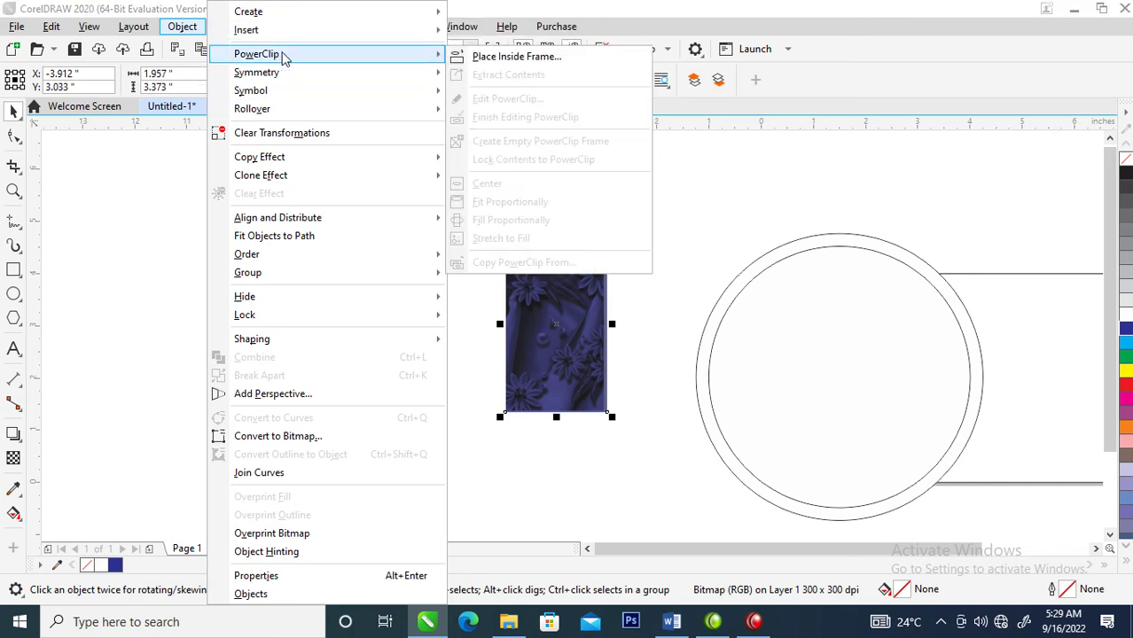
pyautogui.click(509, 56)
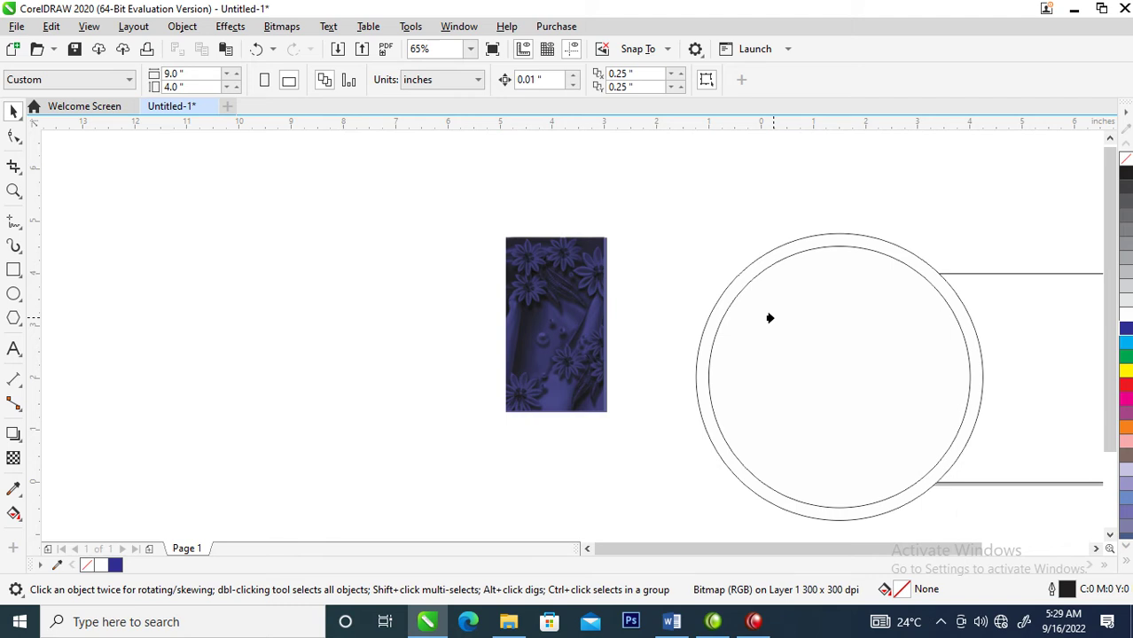
pyautogui.click(770, 318)
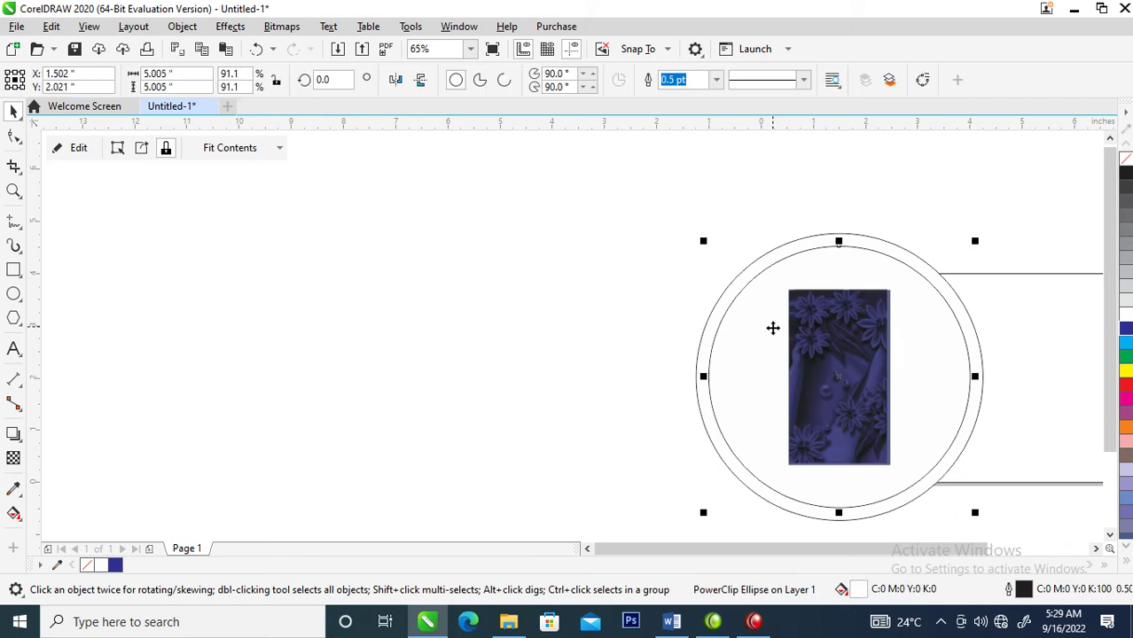
# Enlarge the blue floral bitmap inside the inner circle to about 6.2 × 10.7 inches and position it to fill the circle
pyautogui.click(847, 329)
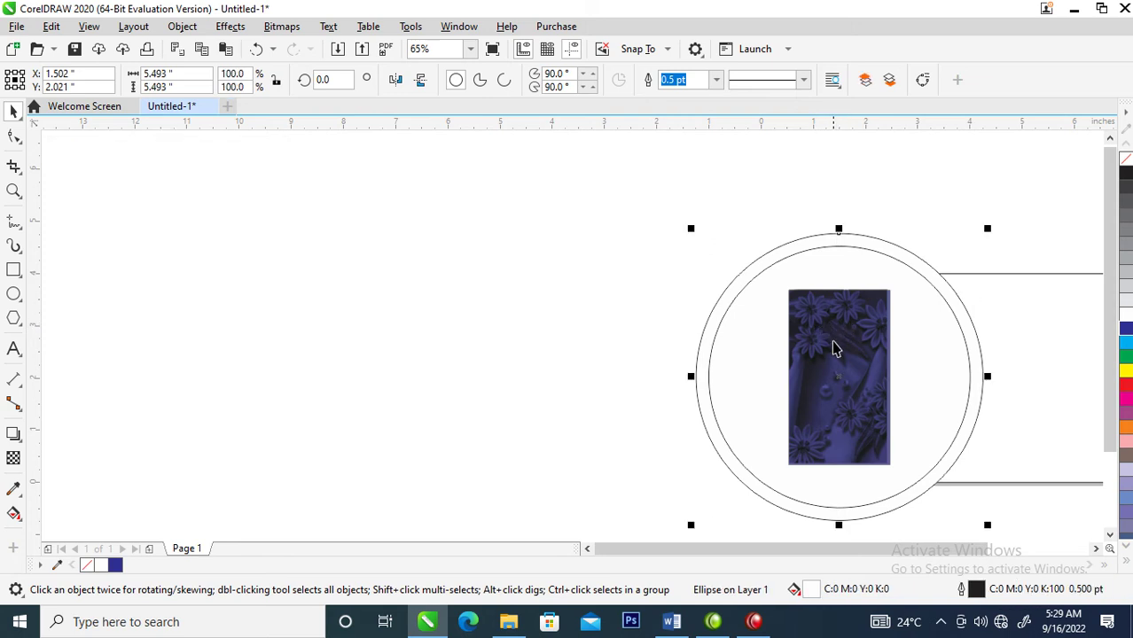
pyautogui.click(837, 163)
pyautogui.click(834, 346)
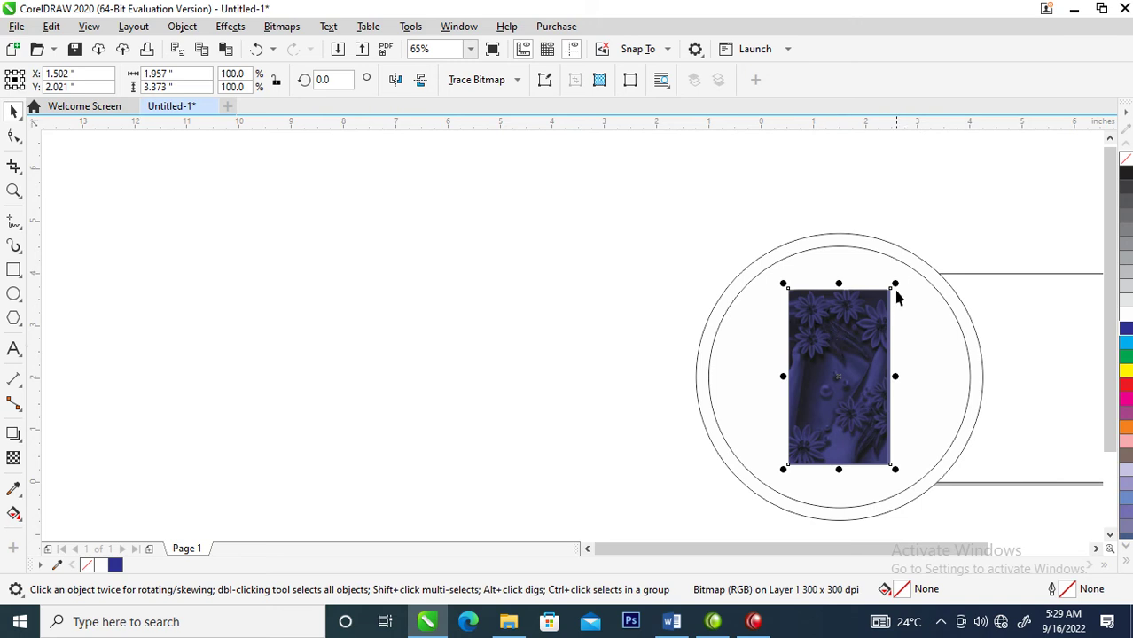
pyautogui.moveTo(897, 282); pyautogui.dragTo(1043, 135)
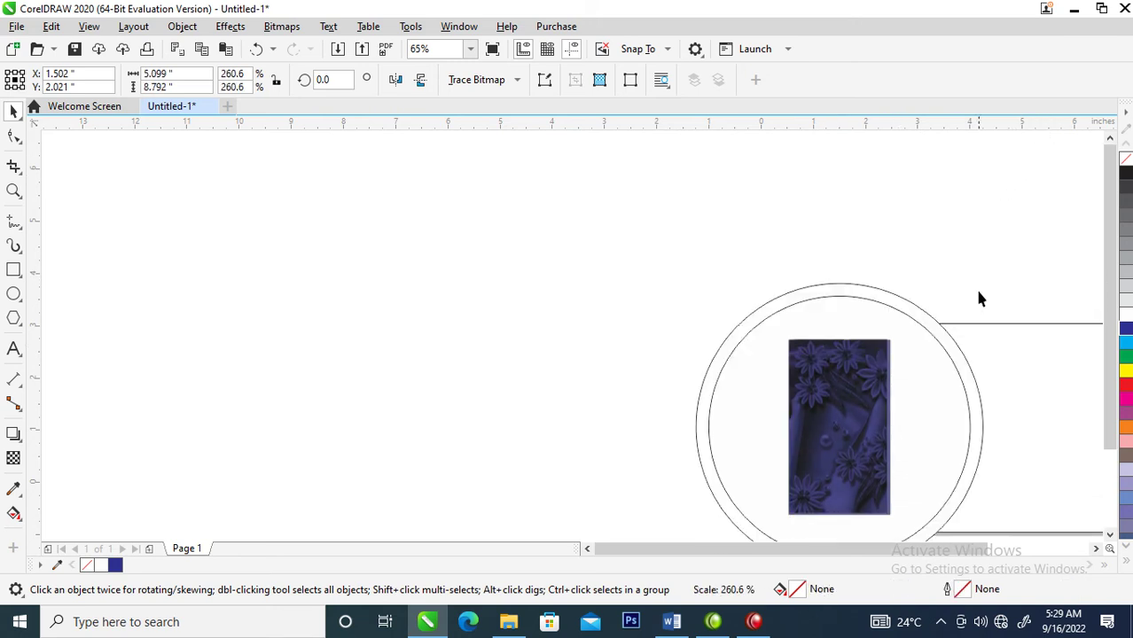
pyautogui.moveTo(901, 435); pyautogui.dragTo(882, 394)
pyautogui.click(884, 401)
# Draw a rectangle about 8.2 × 3.2 inches over the lower half of the circles and fill it with black
pyautogui.scroll(-4, 693, 273)
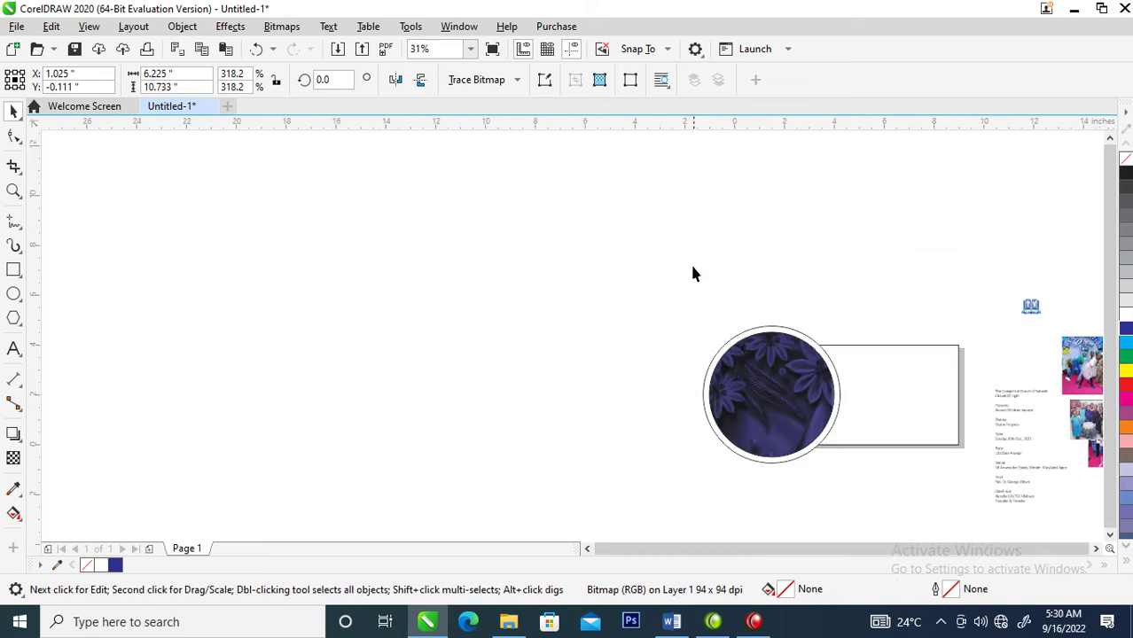
pyautogui.press('z')
pyautogui.moveTo(682, 298); pyautogui.dragTo(816, 397)
pyautogui.click(14, 270)
pyautogui.moveTo(301, 337); pyautogui.dragTo(713, 500)
pyautogui.press('space')
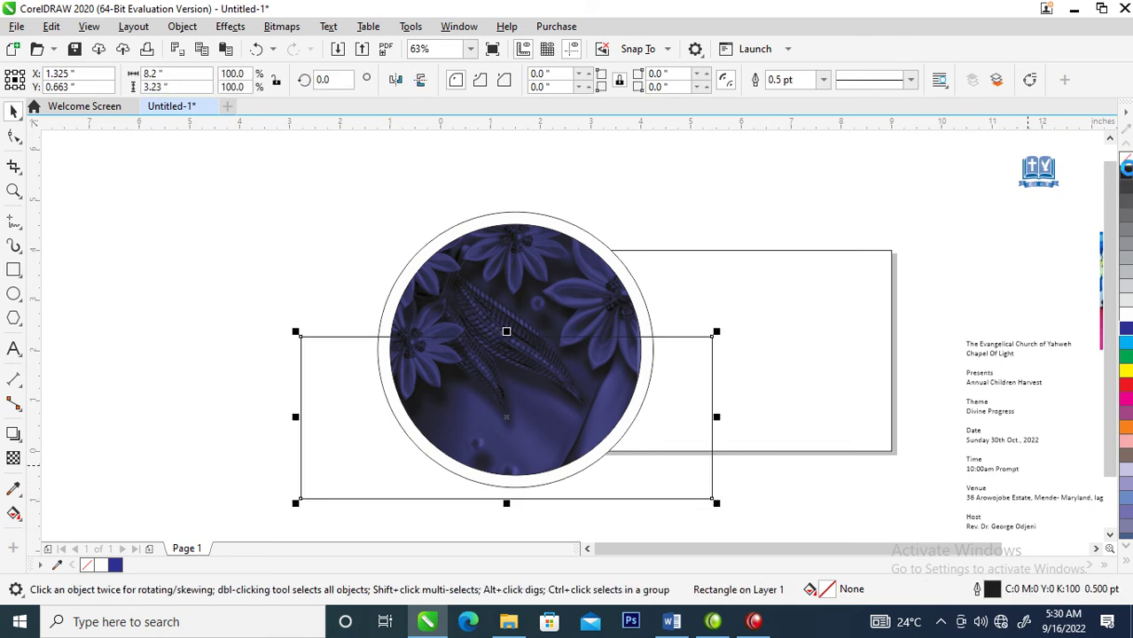
pyautogui.click(1126, 168)
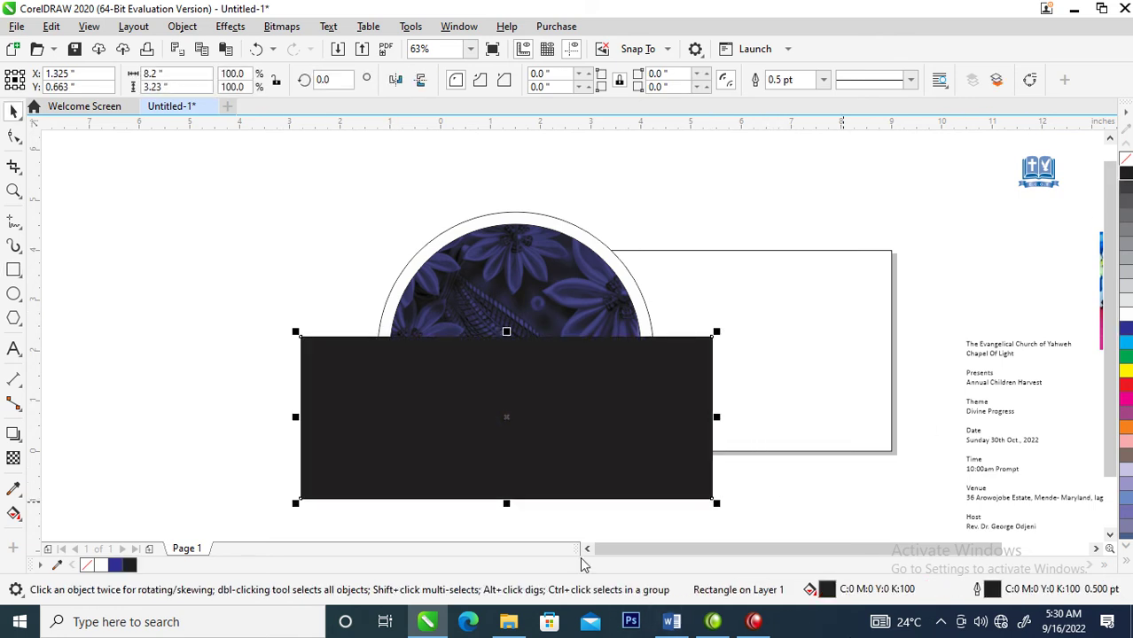
# Change the rectangle's uniform fill to a rich black of C 75, M 68, Y 65, K 90
pyautogui.doubleClick(826, 590)
pyautogui.moveTo(444, 73); pyautogui.dragTo(672, 73)
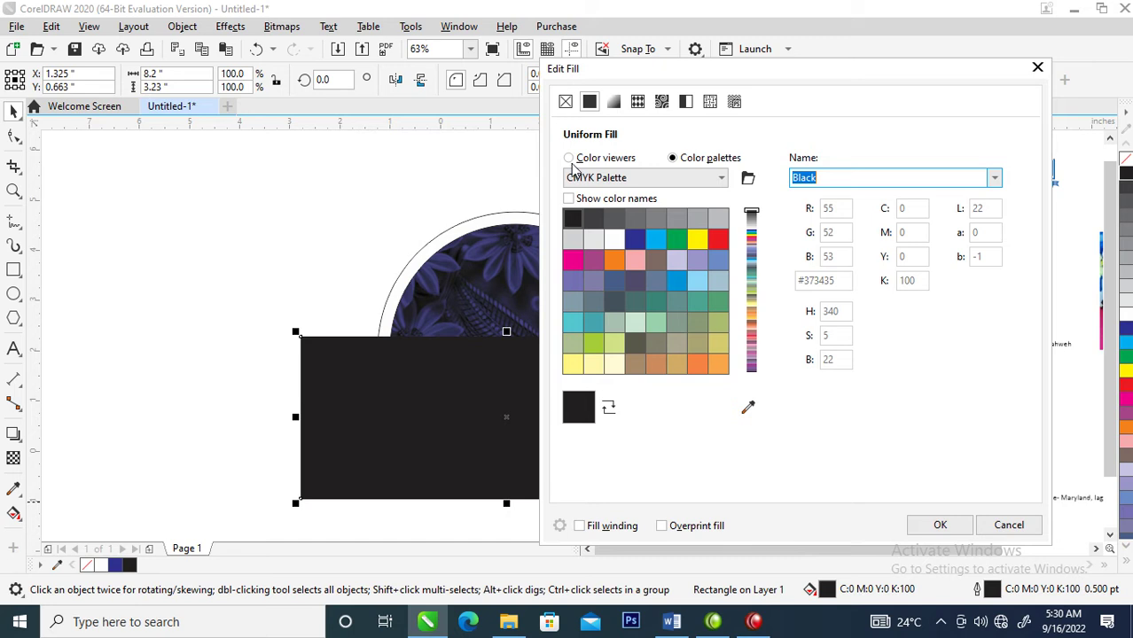
pyautogui.click(569, 158)
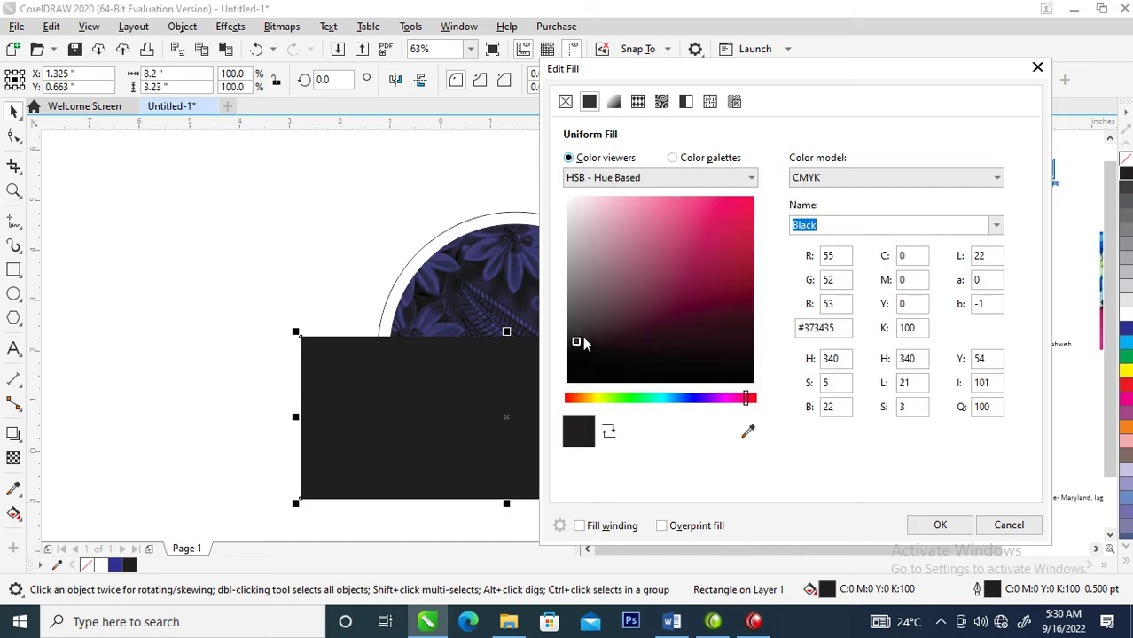
pyautogui.moveTo(610, 361); pyautogui.dragTo(769, 421)
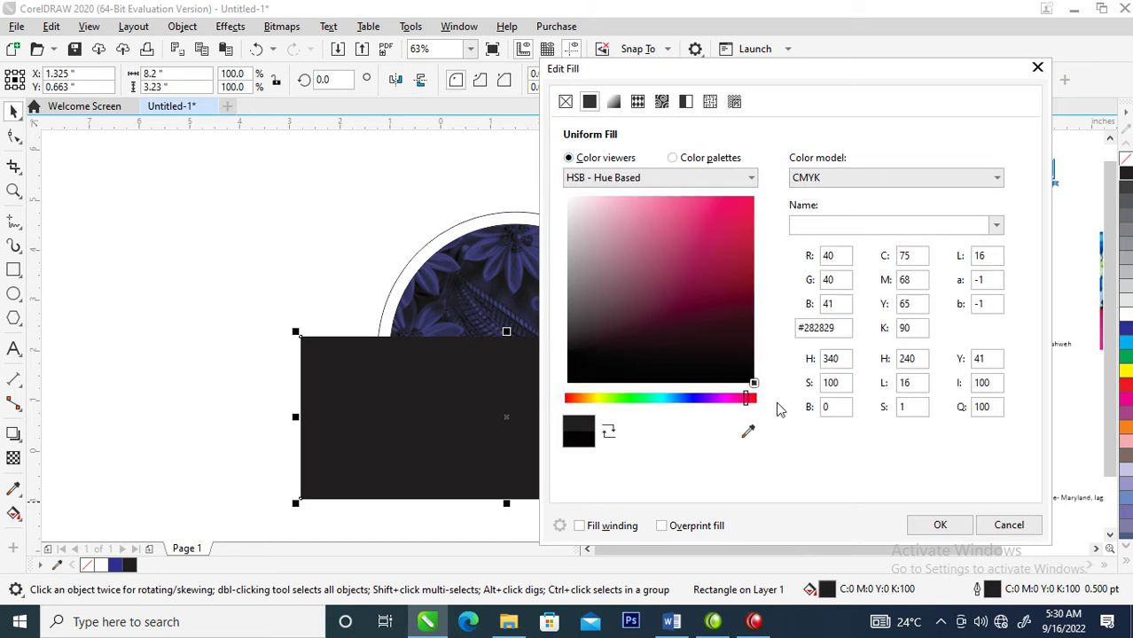
pyautogui.click(943, 527)
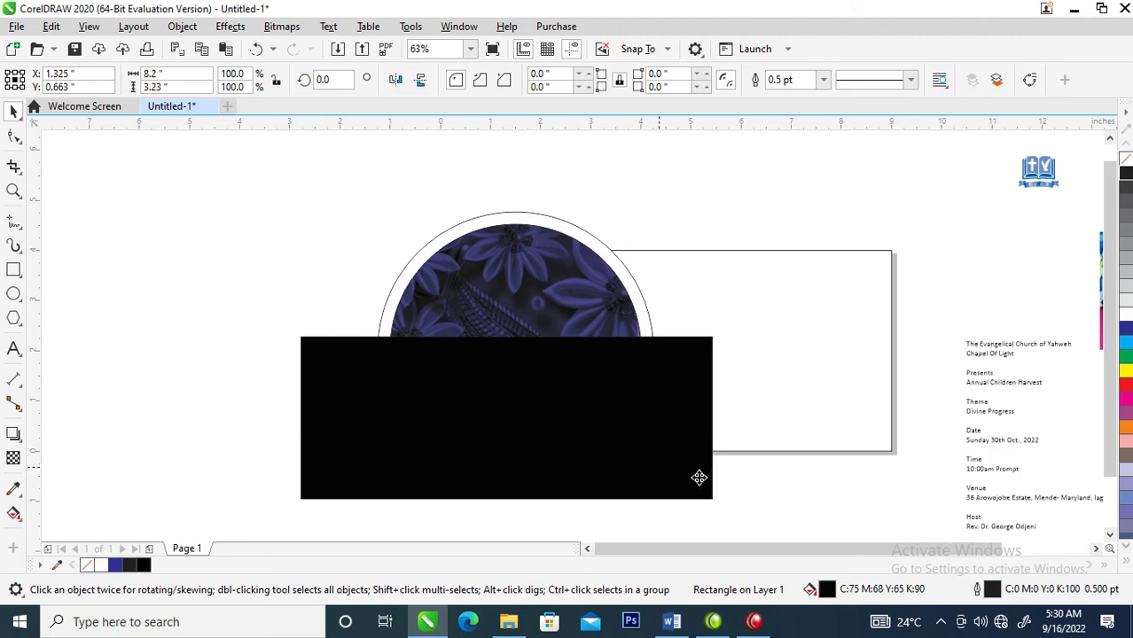
# Apply a vertical fountain transparency that fades the black rectangle out upward, and extend its upper edge to about 3.6 inches of height
pyautogui.click(12, 458)
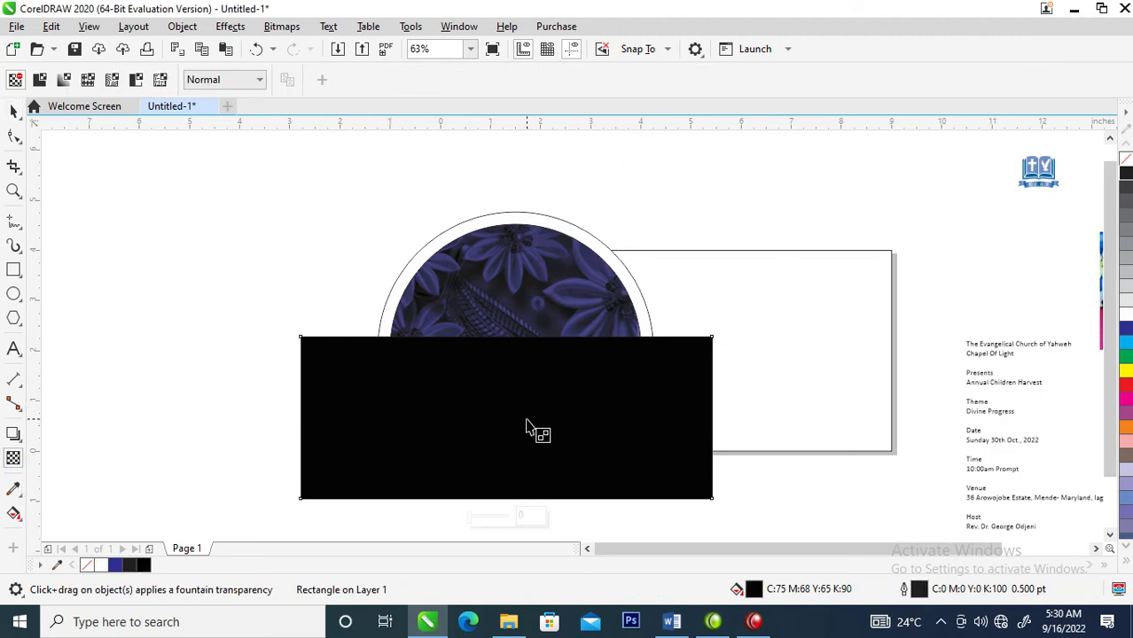
pyautogui.moveTo(519, 439); pyautogui.dragTo(518, 346)
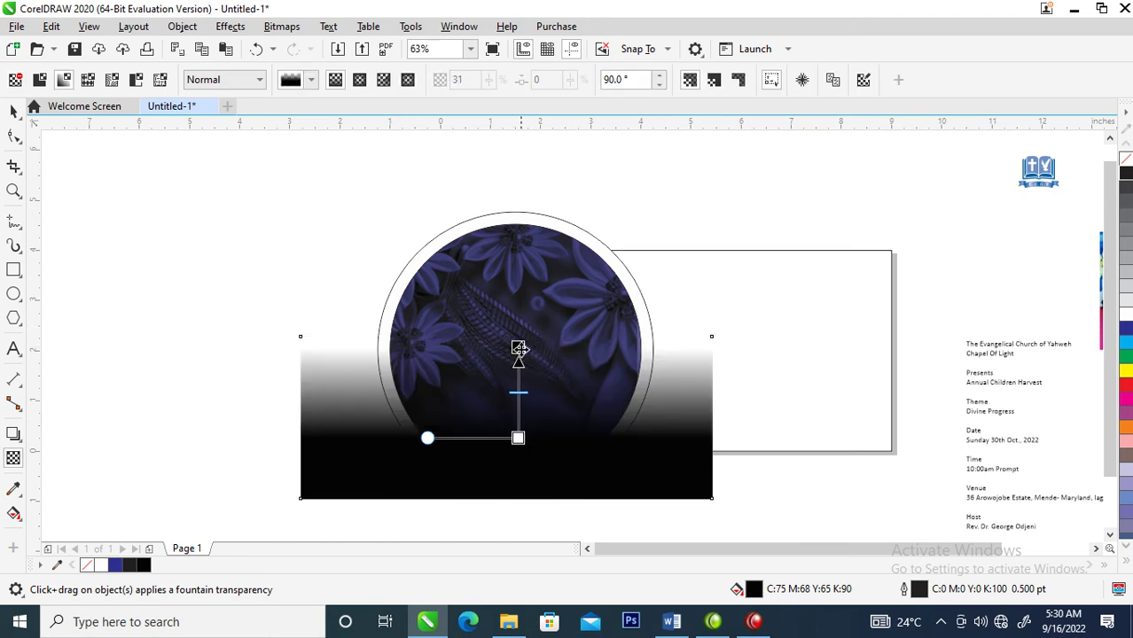
pyautogui.press('space')
pyautogui.moveTo(507, 331); pyautogui.dragTo(506, 312)
# PowerClip the fading black rectangle inside the floral circle and move it over the circle's lower half
pyautogui.moveTo(620, 451); pyautogui.dragTo(518, 248)
pyautogui.click(585, 360)
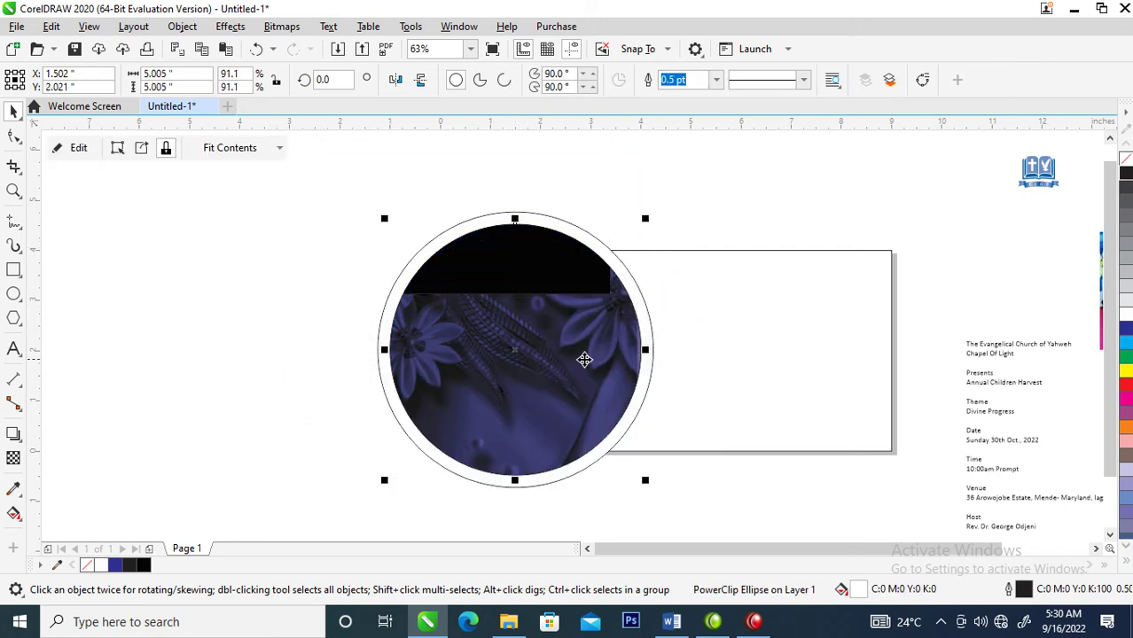
pyautogui.keyDown('ctrl'); pyautogui.click(524, 266); pyautogui.keyUp('ctrl')
pyautogui.moveTo(522, 262); pyautogui.dragTo(601, 454)
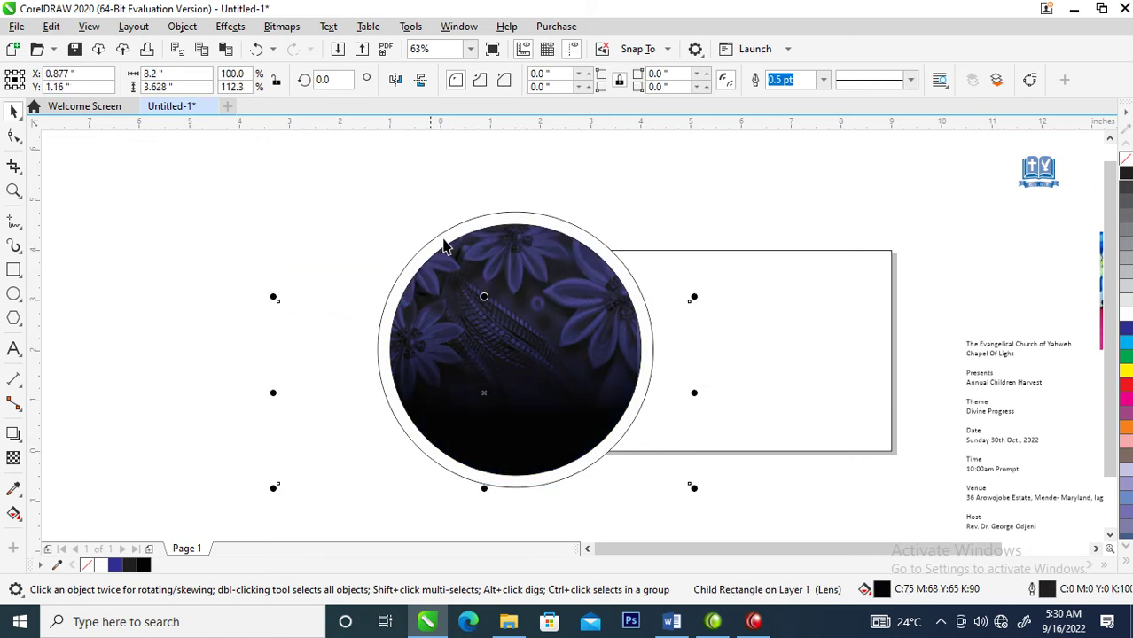
# Remove the outline of the outer white circle and group it with the floral circle
pyautogui.click(592, 245)
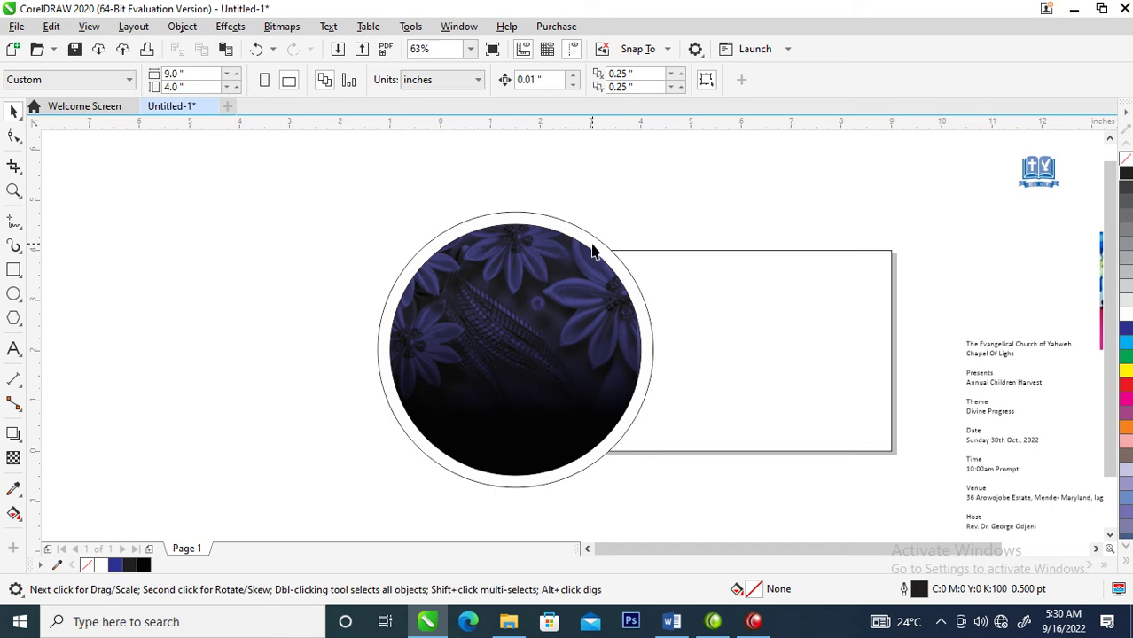
pyautogui.rightClick(1125, 157)
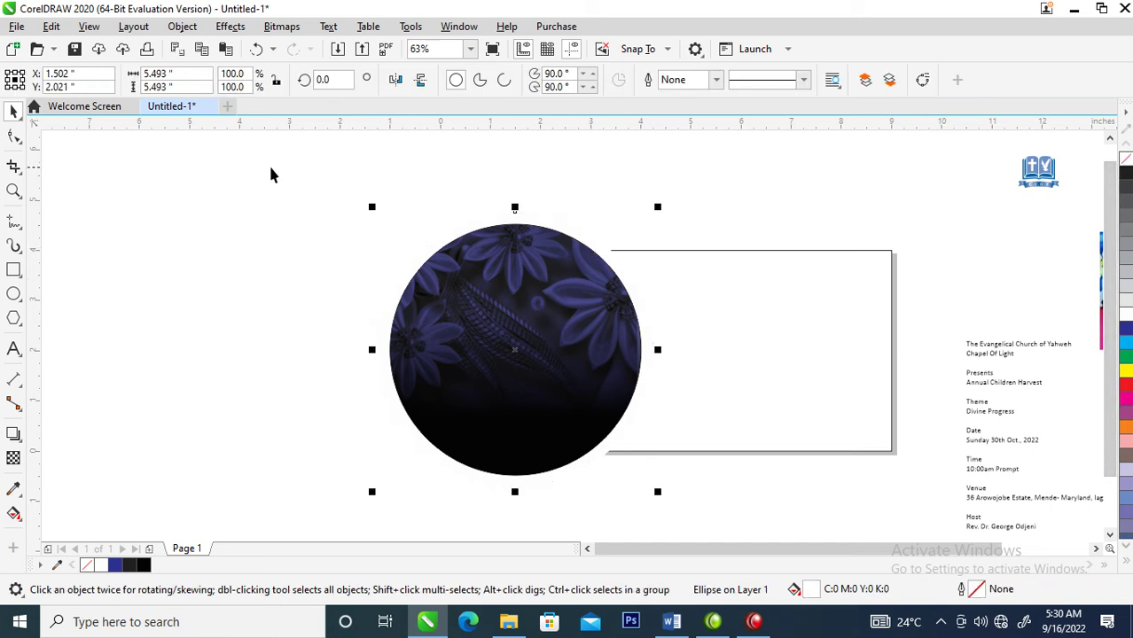
pyautogui.moveTo(271, 173); pyautogui.dragTo(743, 493)
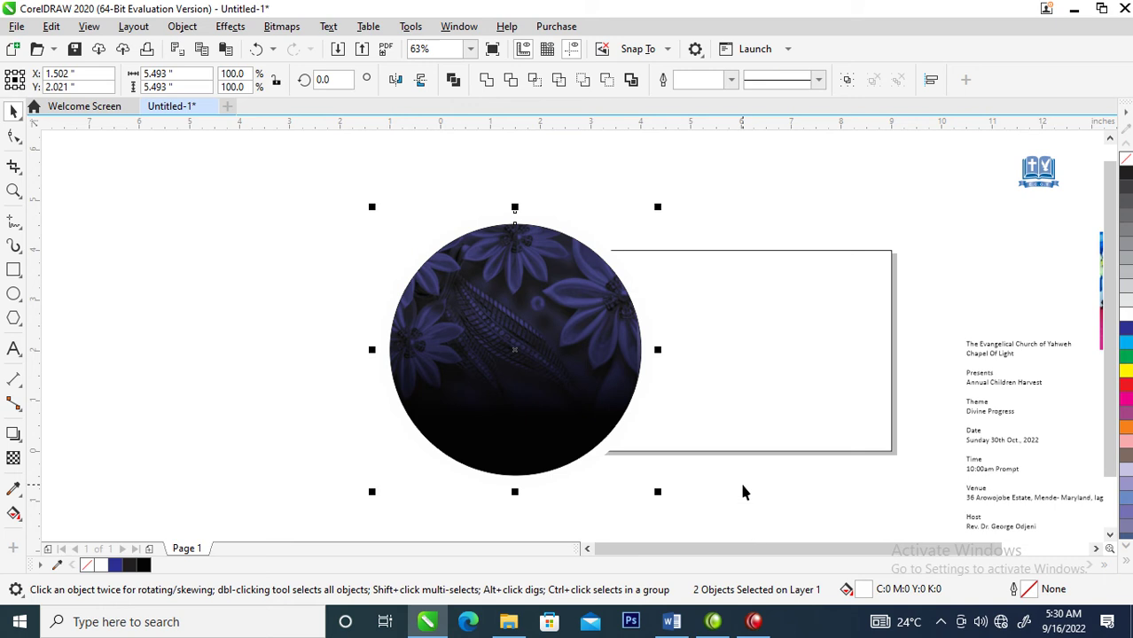
pyautogui.hotkey('ctrl', 'g')
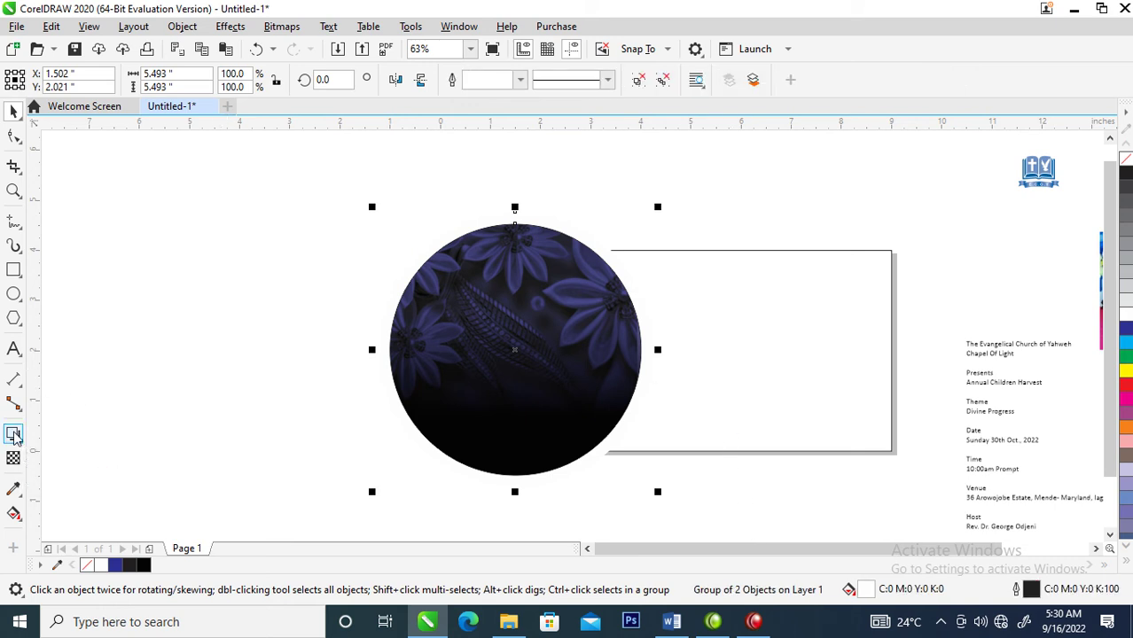
# Add a drop shadow running down and to the right from the circle group's center, and break the shadow apart
pyautogui.click(13, 434)
pyautogui.moveTo(515, 350); pyautogui.dragTo(659, 433)
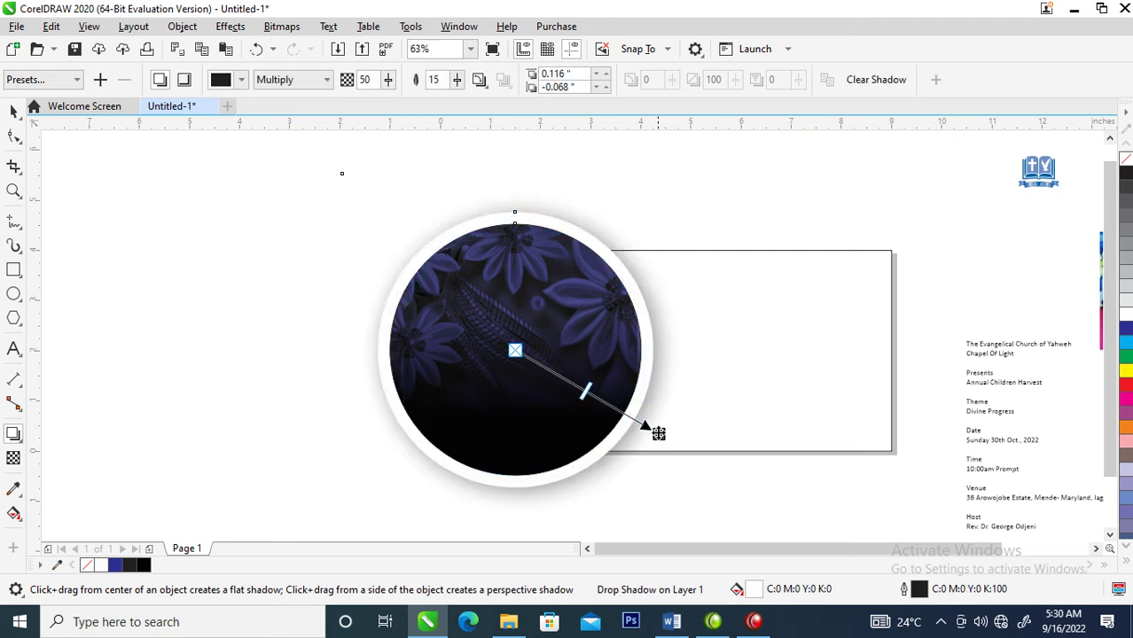
pyautogui.click(182, 26)
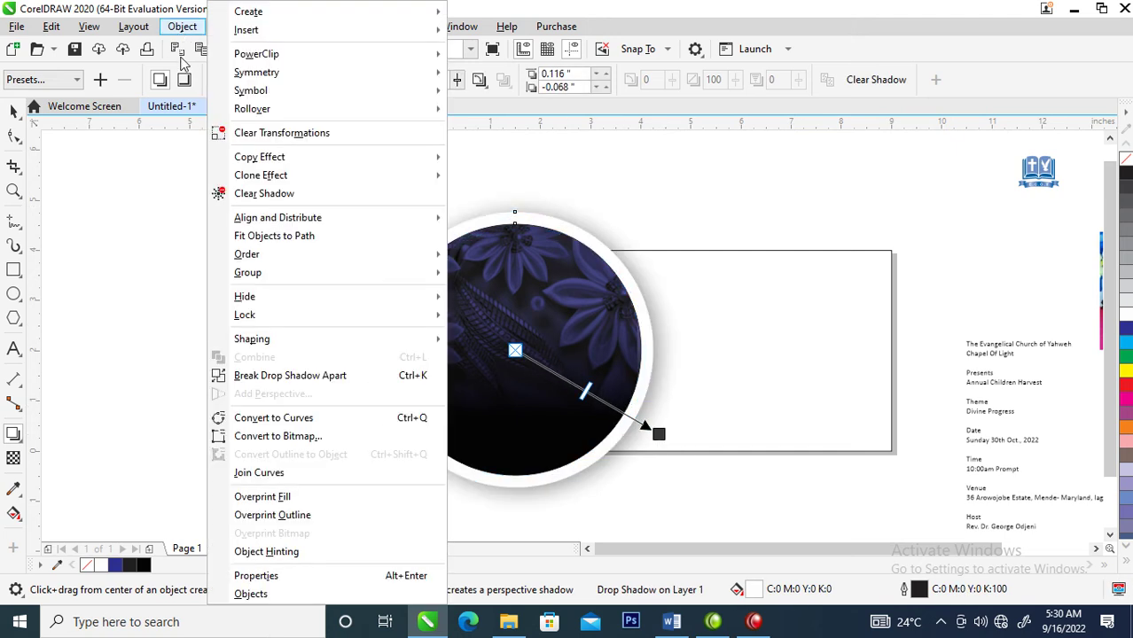
pyautogui.click(259, 376)
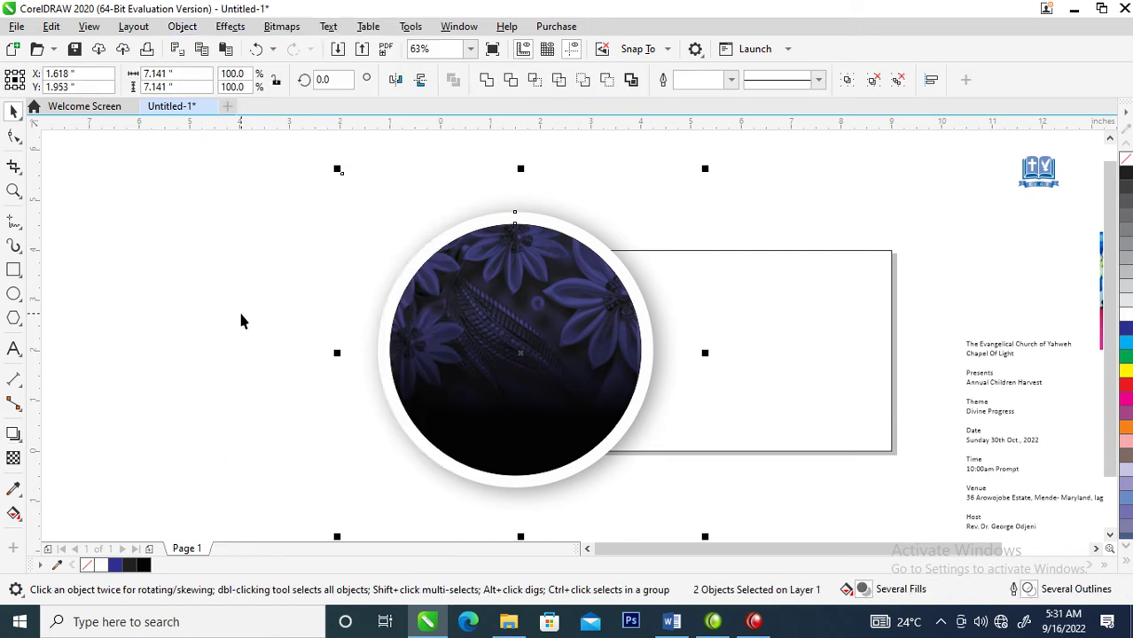
# Group the circles with their shadow and PowerClip the group inside the 9 × 4 inch rectangle
pyautogui.hotkey('ctrl', 'g')
pyautogui.moveTo(526, 286); pyautogui.dragTo(205, 315)
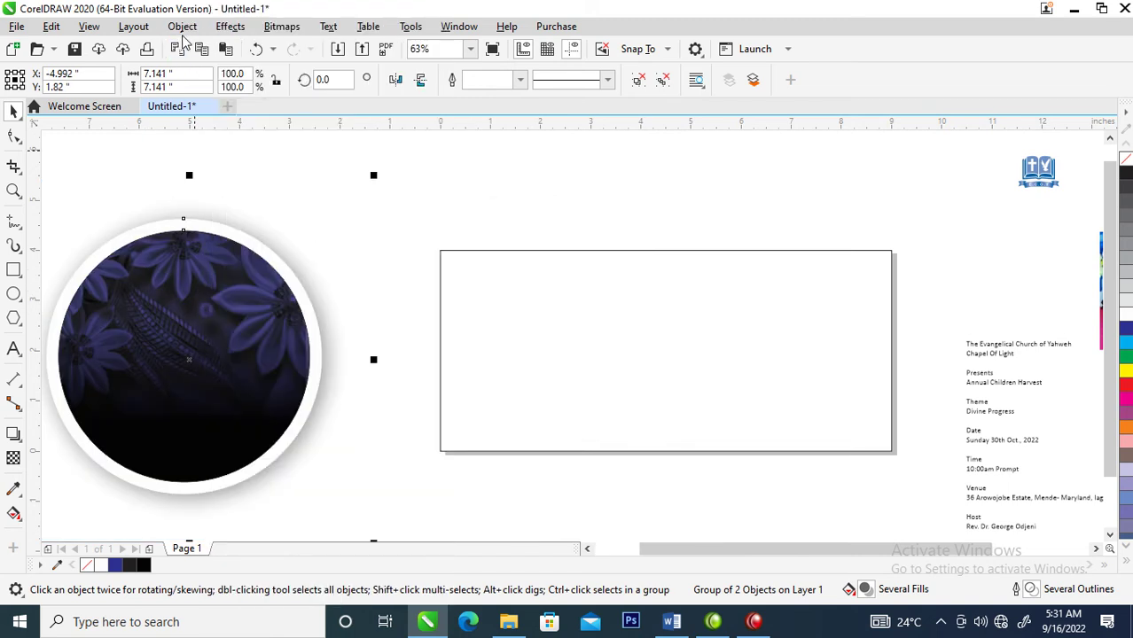
pyautogui.click(182, 26)
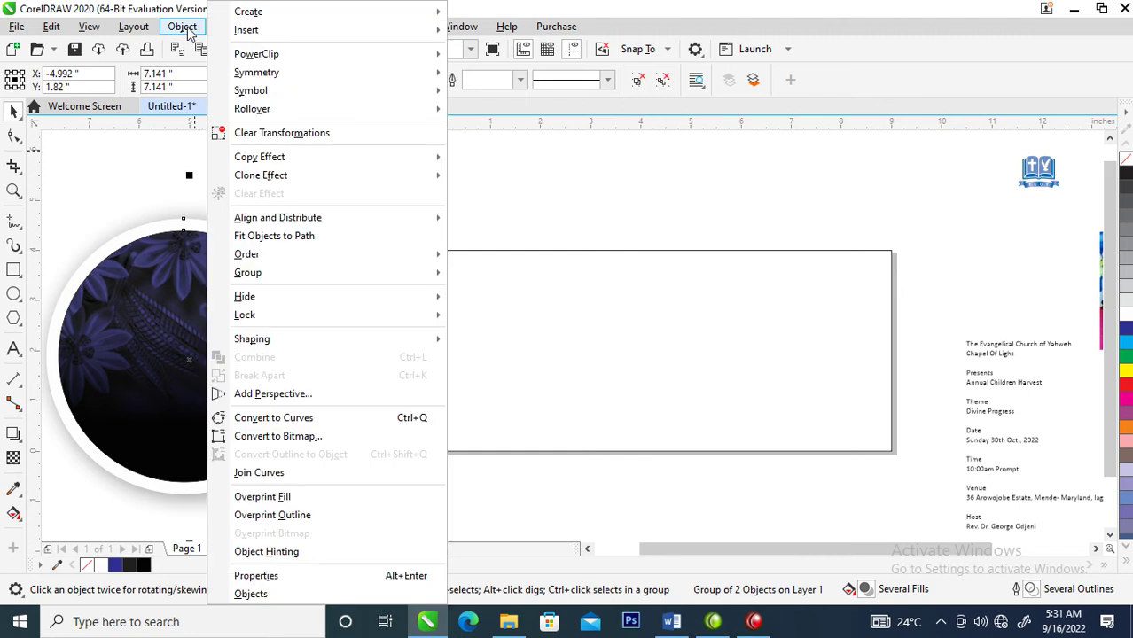
pyautogui.moveTo(271, 57)
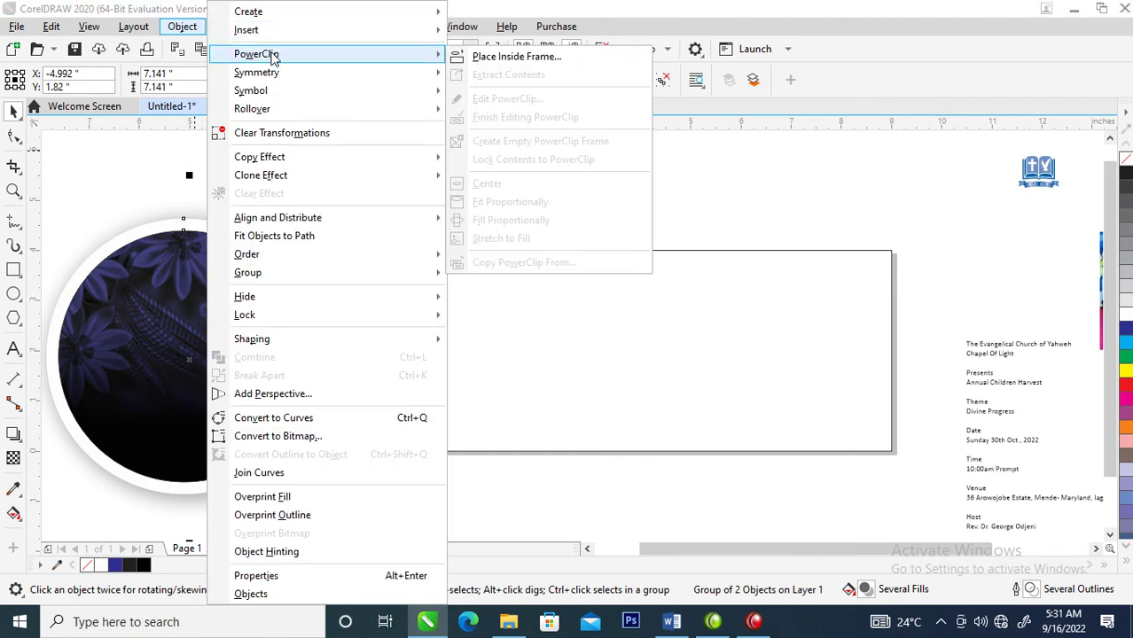
pyautogui.click(517, 55)
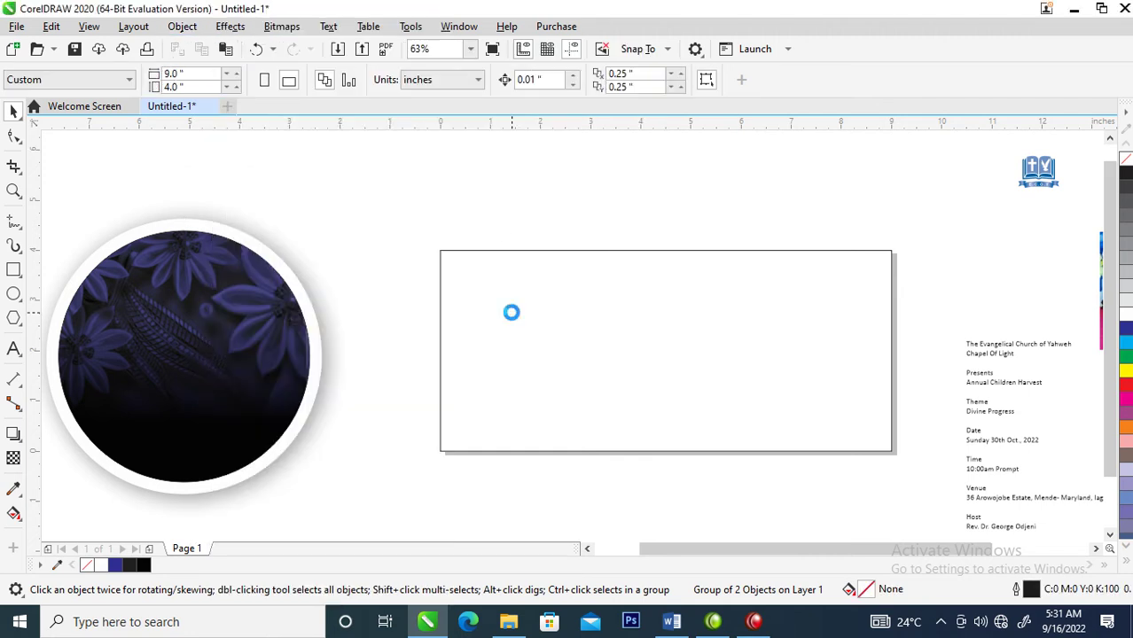
pyautogui.click(512, 313)
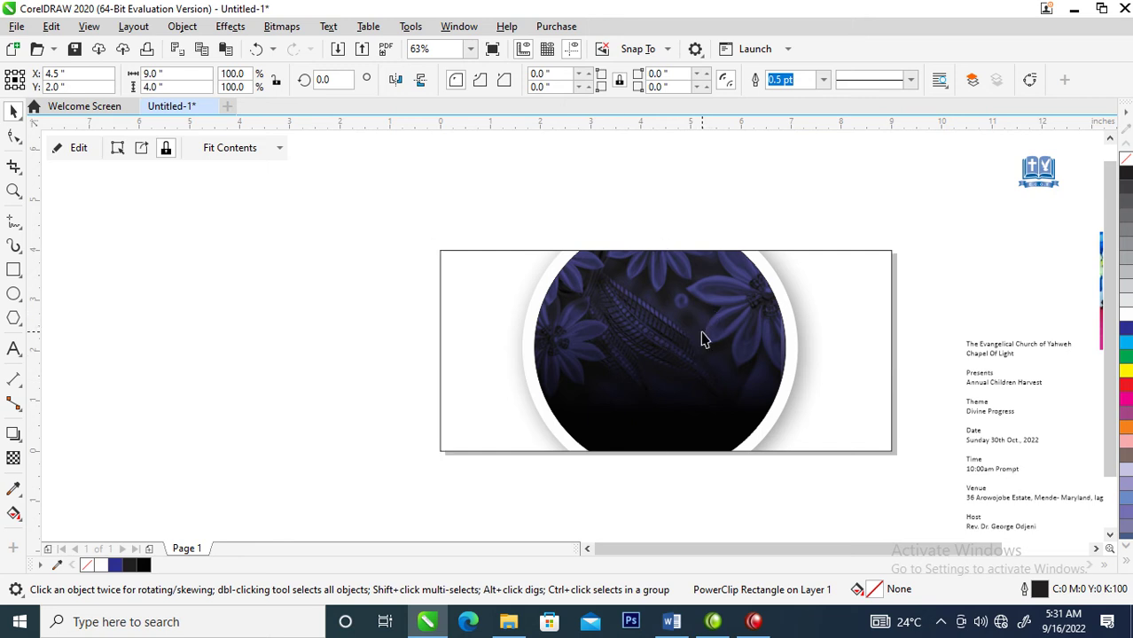
# Shift the clipped circle group to the banner's left side and enlarge it to about 8.1 inches across
pyautogui.keyDown('ctrl'); pyautogui.click(750, 366); pyautogui.keyUp('ctrl')
pyautogui.moveTo(750, 367); pyautogui.dragTo(597, 360)
pyautogui.moveTo(705, 162); pyautogui.dragTo(753, 115)
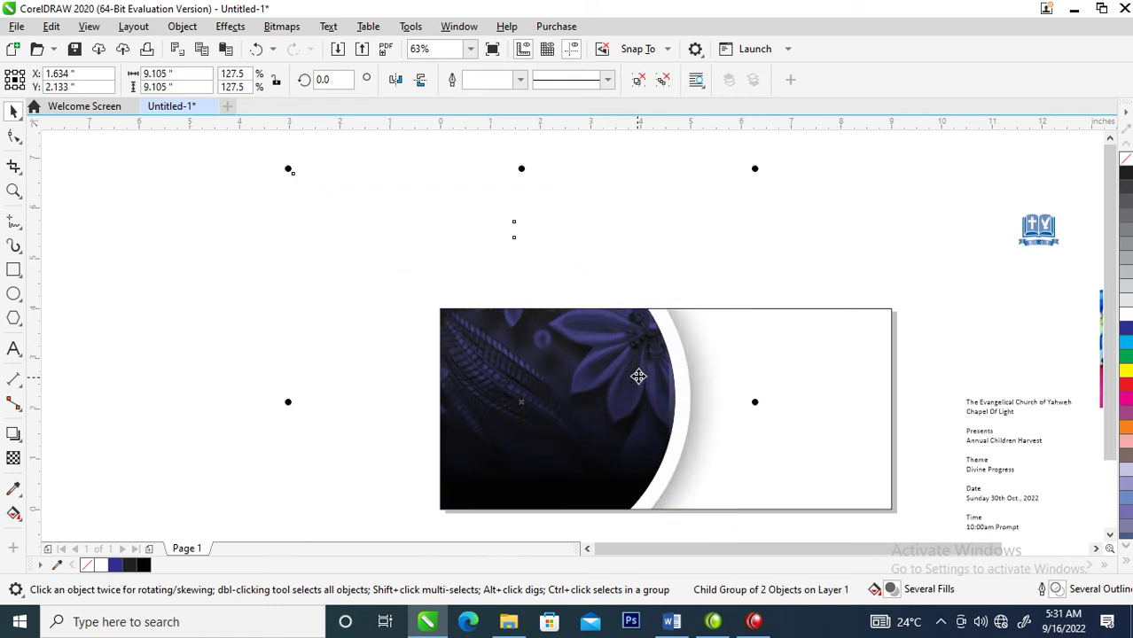
pyautogui.moveTo(754, 168); pyautogui.dragTo(728, 193)
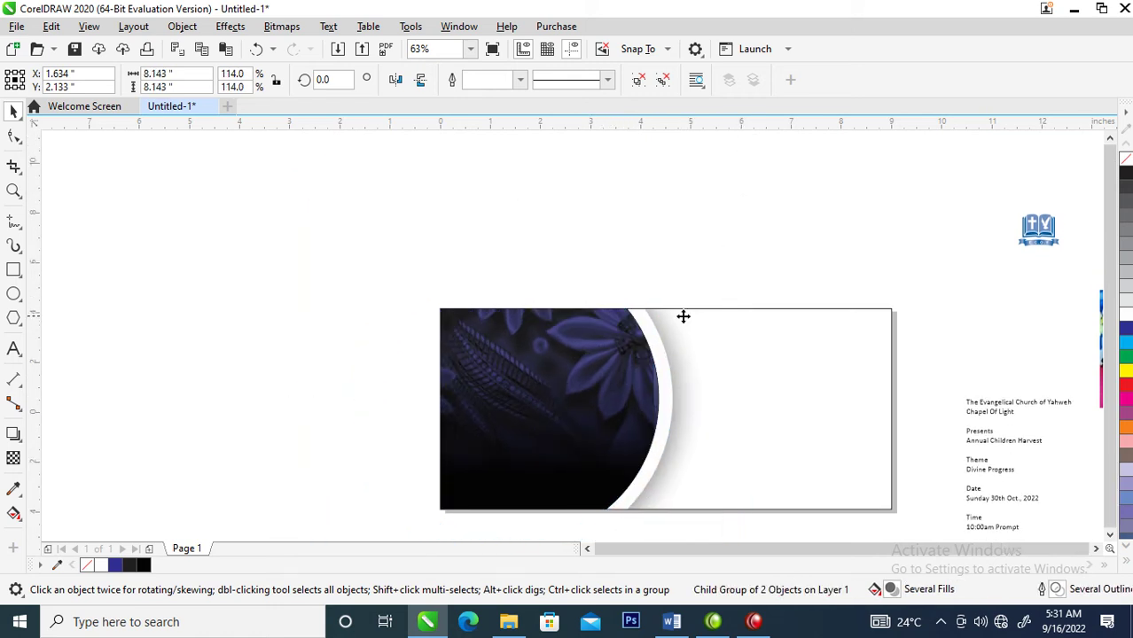
# Draw a white-filled seven-sided polygon about 2.3 × 2.2 inches over the right edge of the white ring
pyautogui.scroll(-2, 683, 316)
pyautogui.press('z')
pyautogui.click(824, 381)
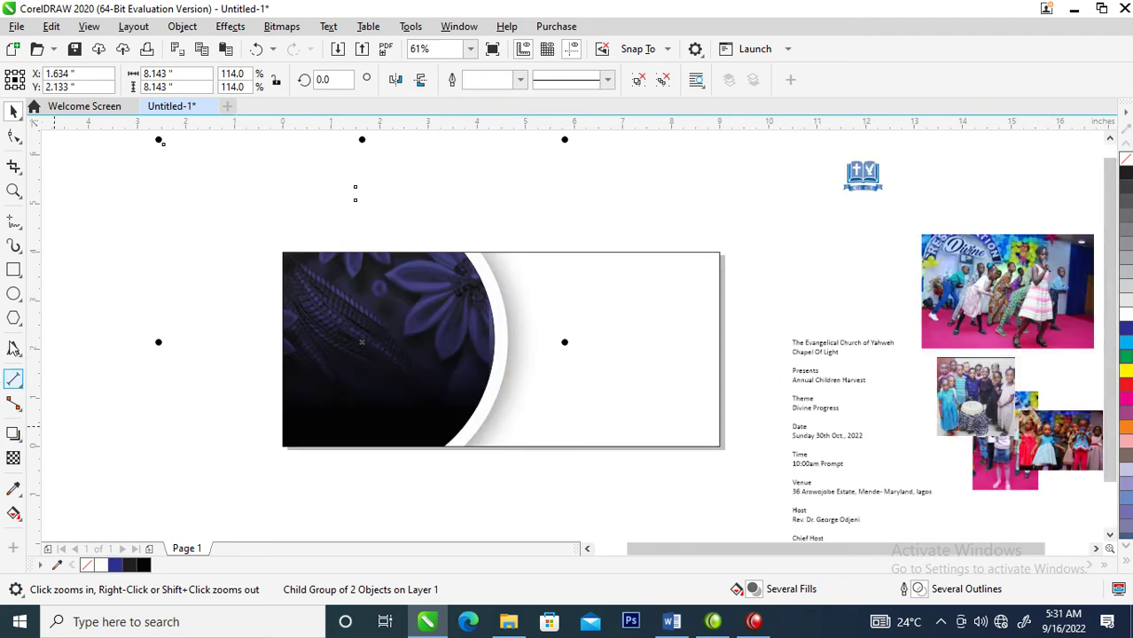
pyautogui.click(14, 320)
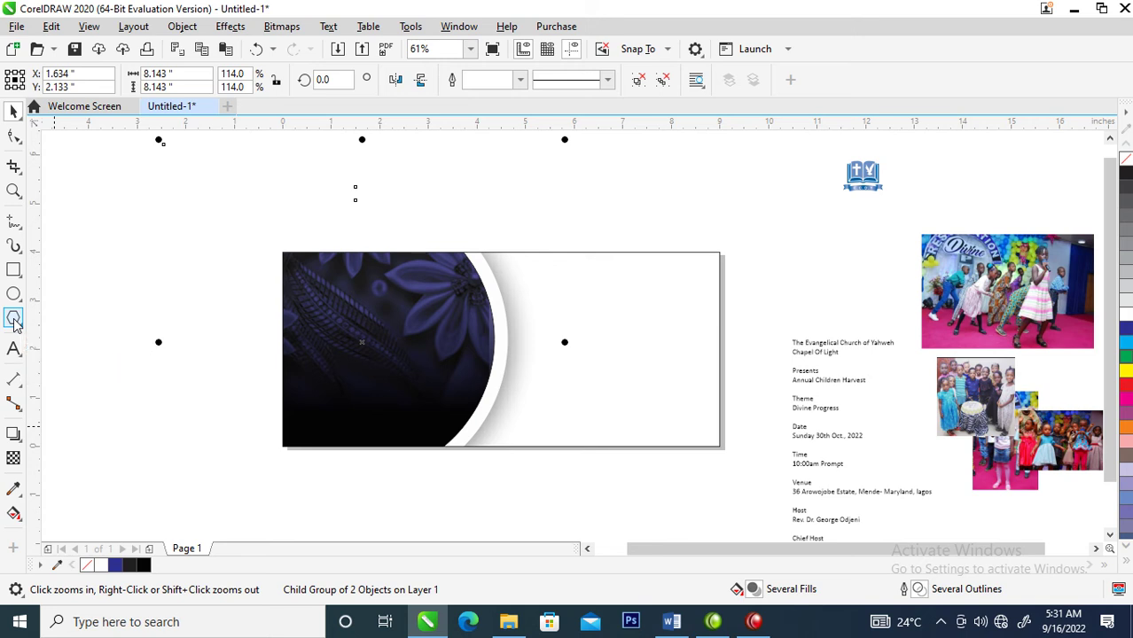
pyautogui.moveTo(462, 297); pyautogui.dragTo(548, 415)
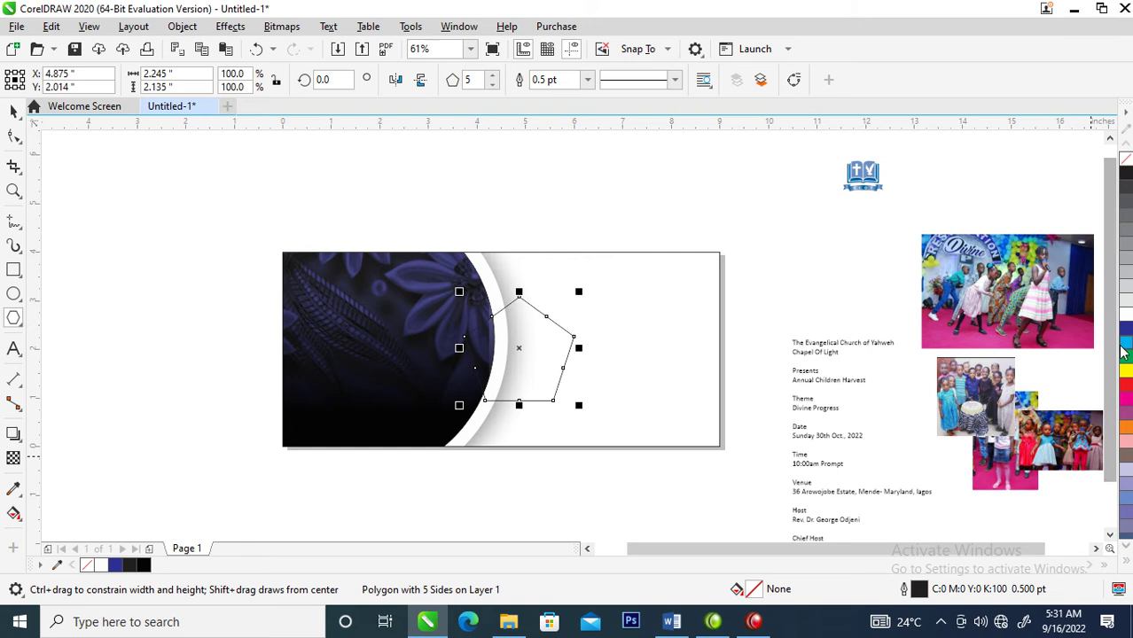
pyautogui.click(1126, 318)
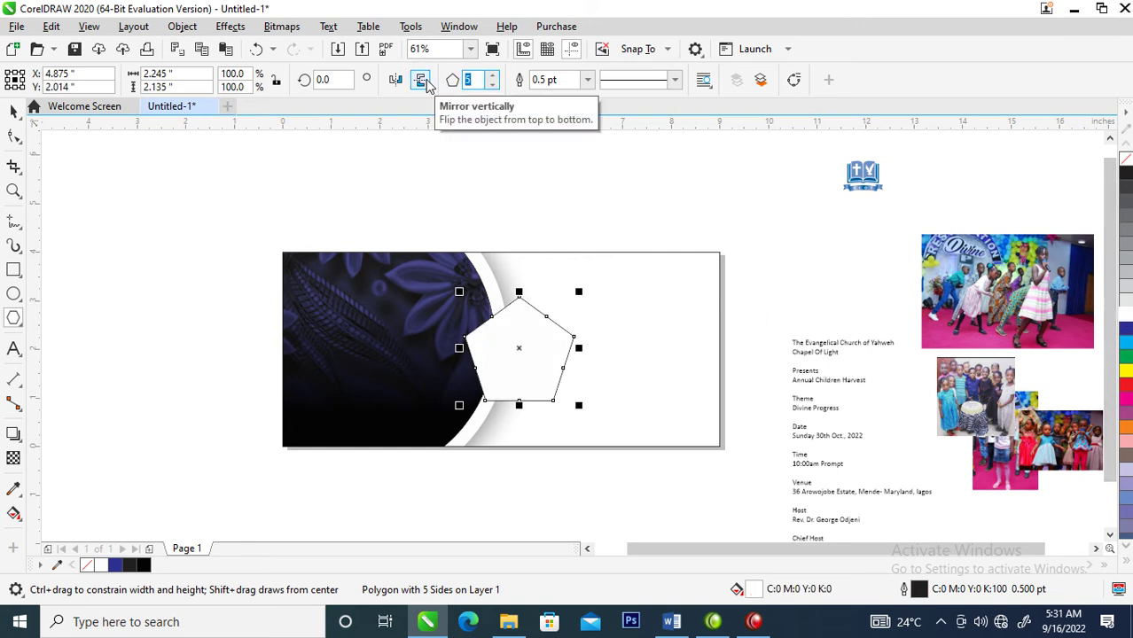
pyautogui.write('7')
pyautogui.press('Return')
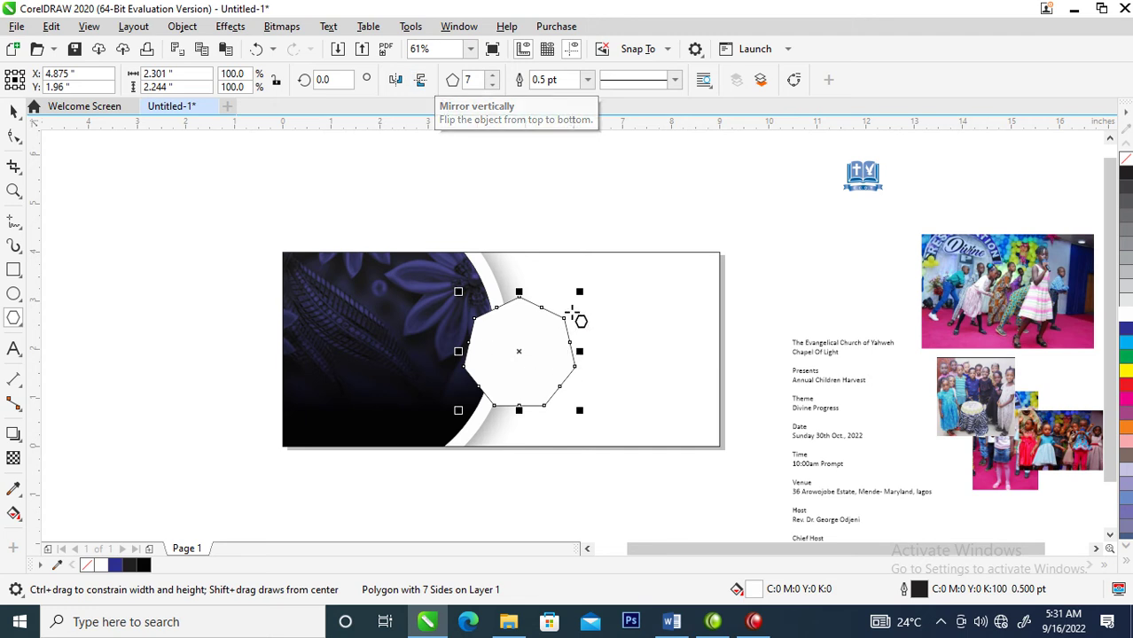
# Create a smaller concentric copy of the seven-sided polygon, about 2.1 × 2 inches
pyautogui.moveTo(580, 293); pyautogui.dragTo(577, 301)
pyautogui.rightClick(577, 301)
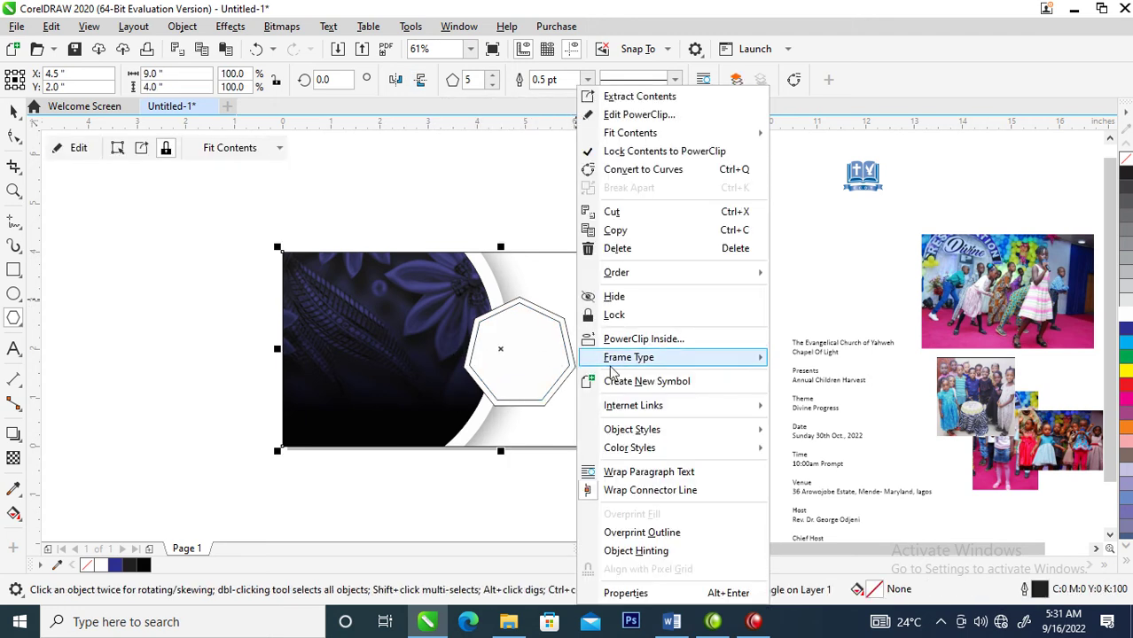
pyautogui.click(552, 344)
pyautogui.click(557, 357)
pyautogui.press('space')
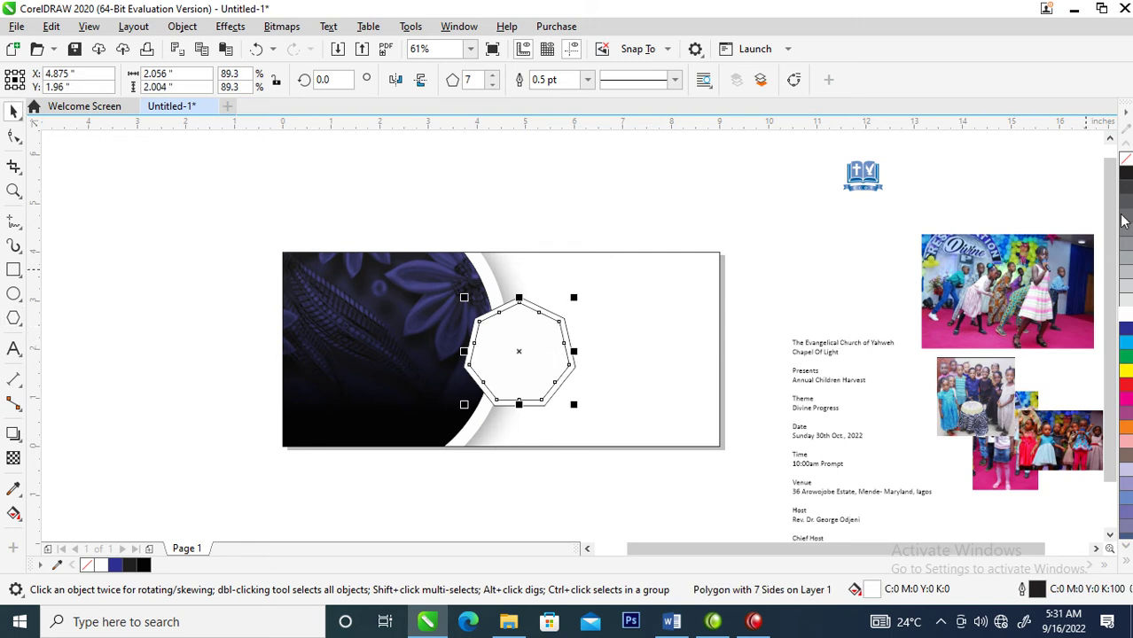
# Fill the inner polygon with 50% black, without outlines on either polygon, and shift the polygon pair slightly upward
pyautogui.click(1126, 246)
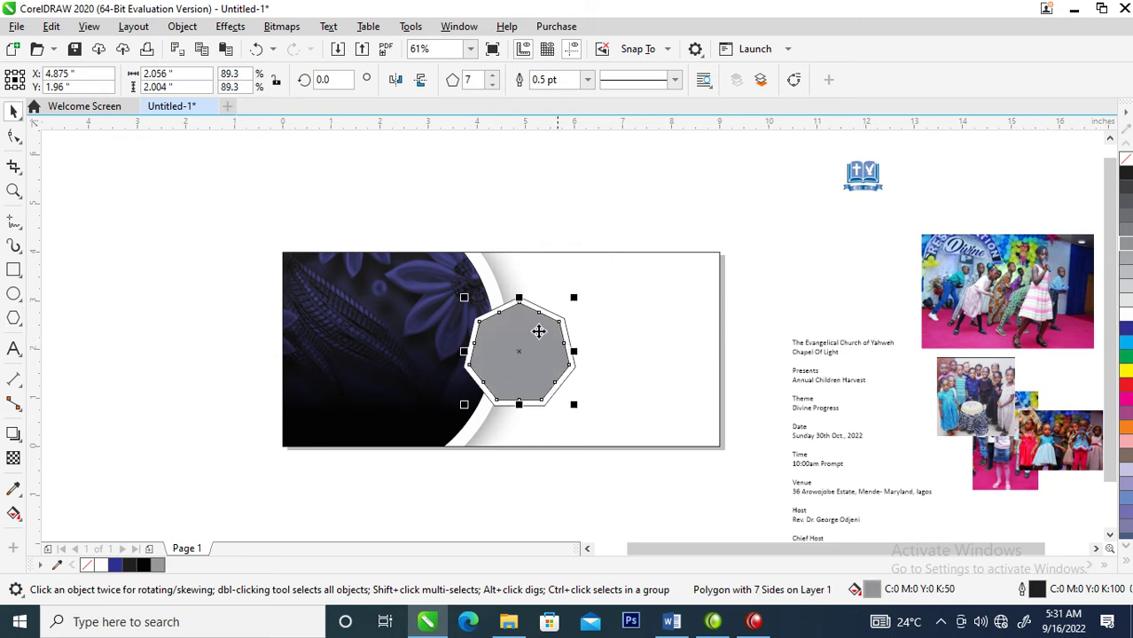
pyautogui.rightClick(1126, 157)
pyautogui.moveTo(397, 204); pyautogui.dragTo(621, 441)
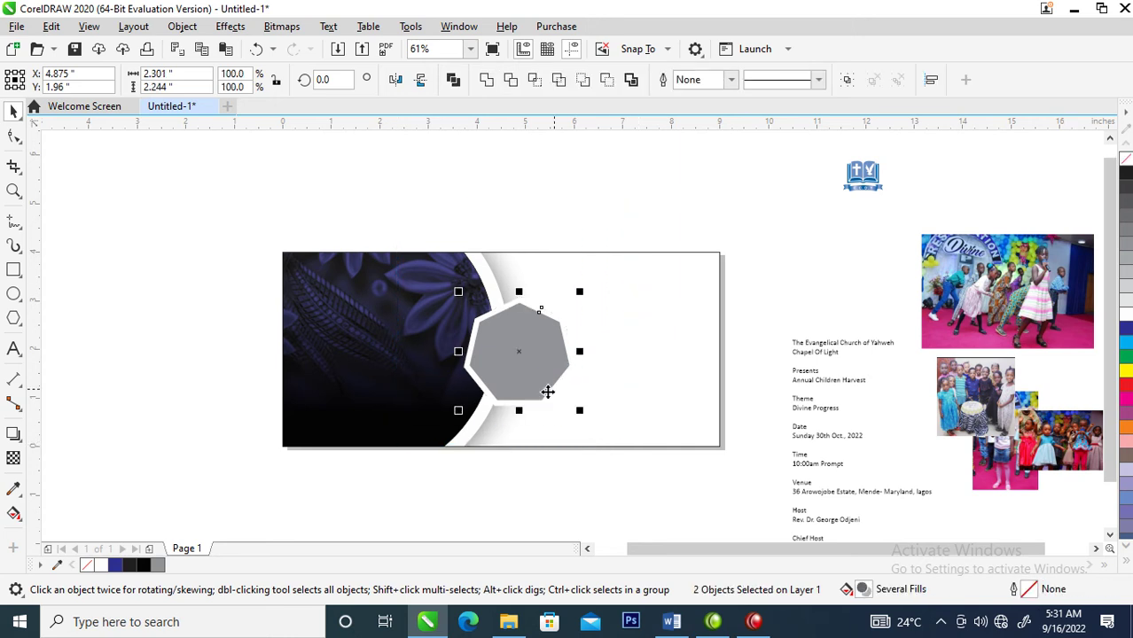
pyautogui.moveTo(525, 377); pyautogui.dragTo(523, 367)
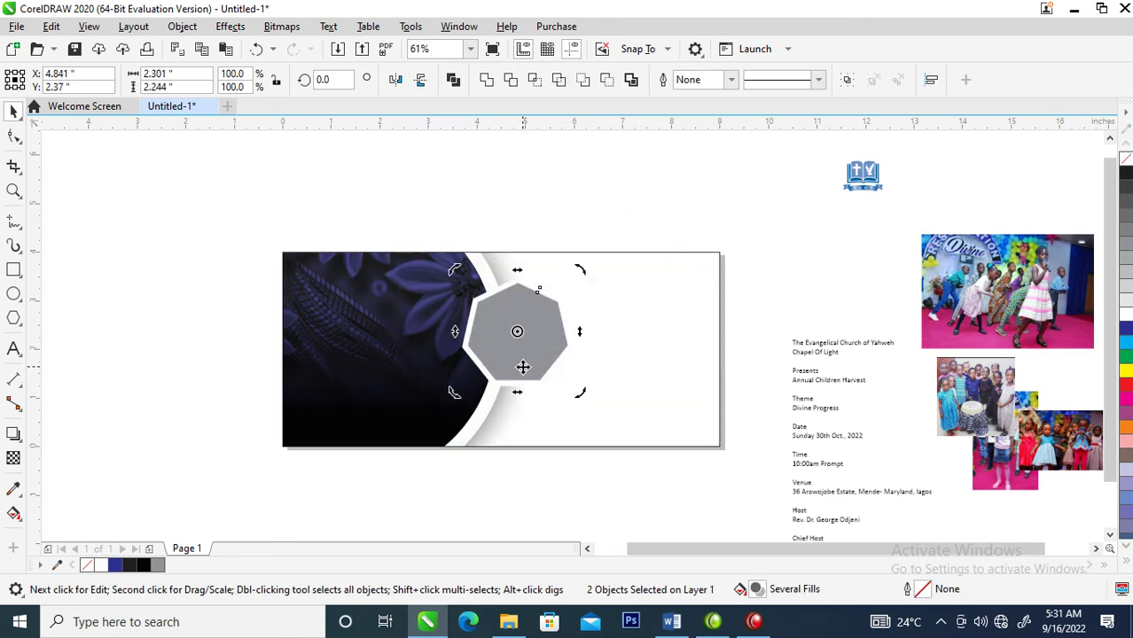
# Add a flat black drop shadow to both polygons and break the shadows apart from them
pyautogui.click(13, 439)
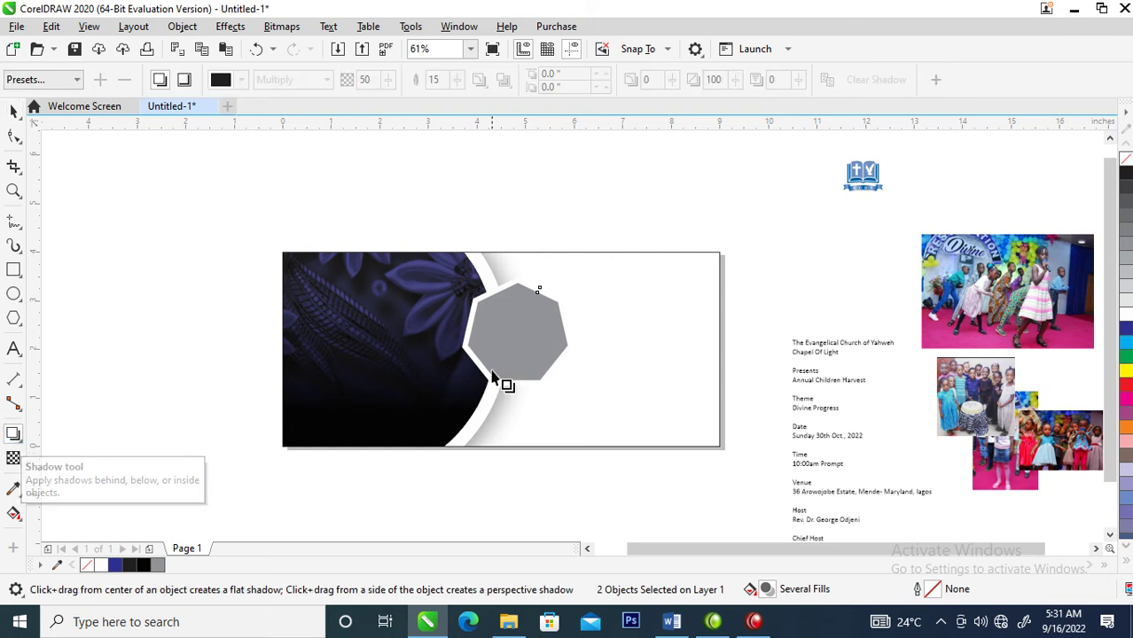
pyautogui.moveTo(537, 328); pyautogui.dragTo(549, 389)
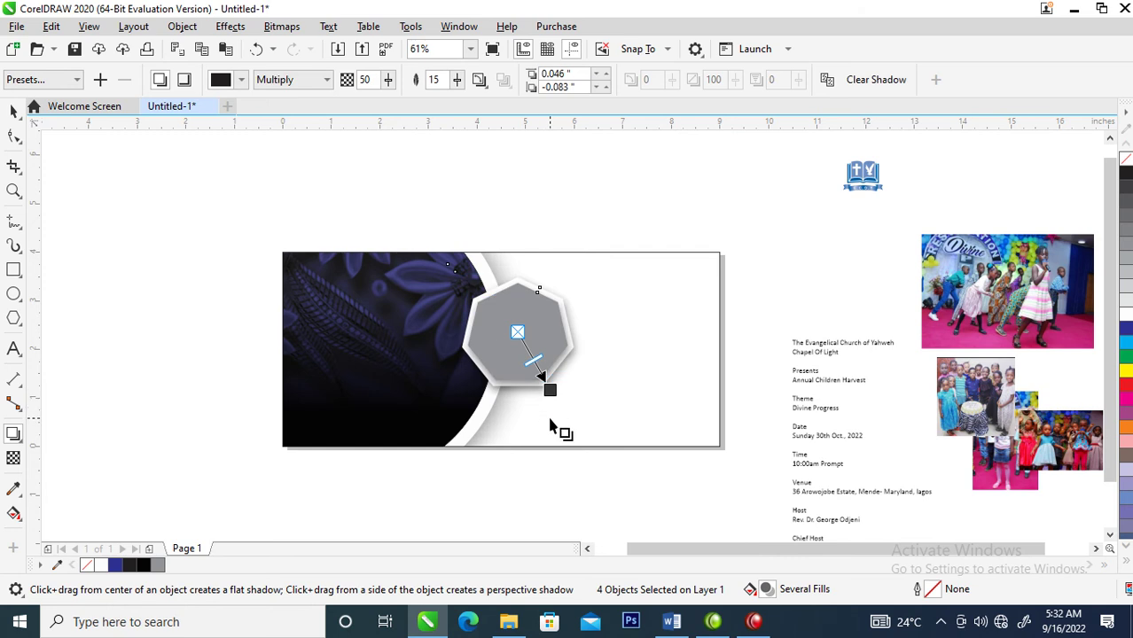
pyautogui.click(182, 26)
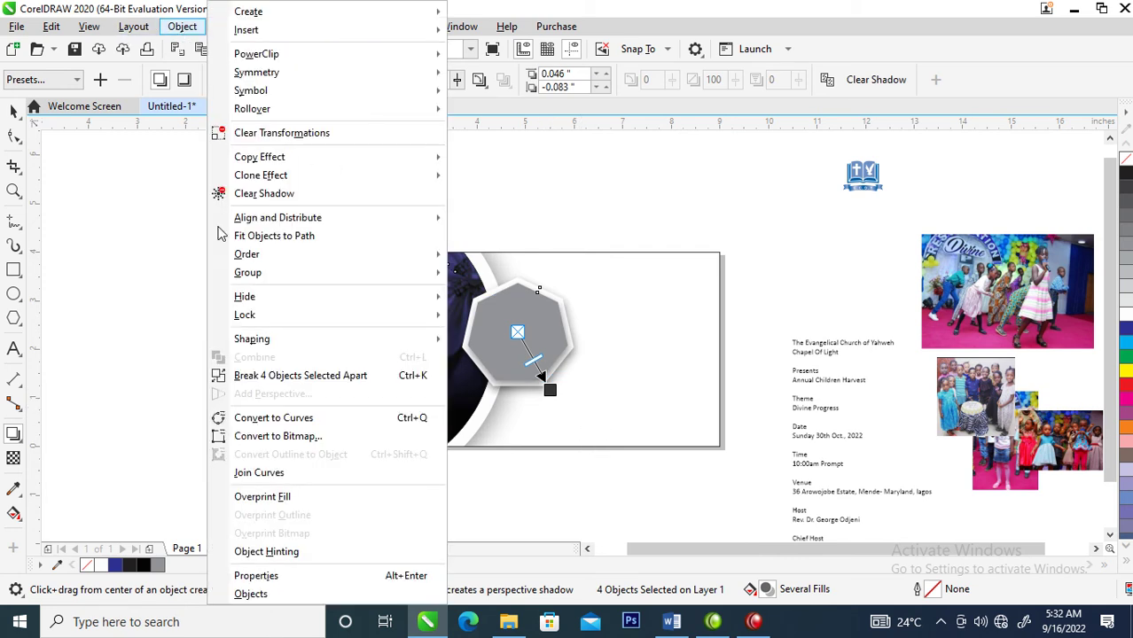
pyautogui.click(296, 381)
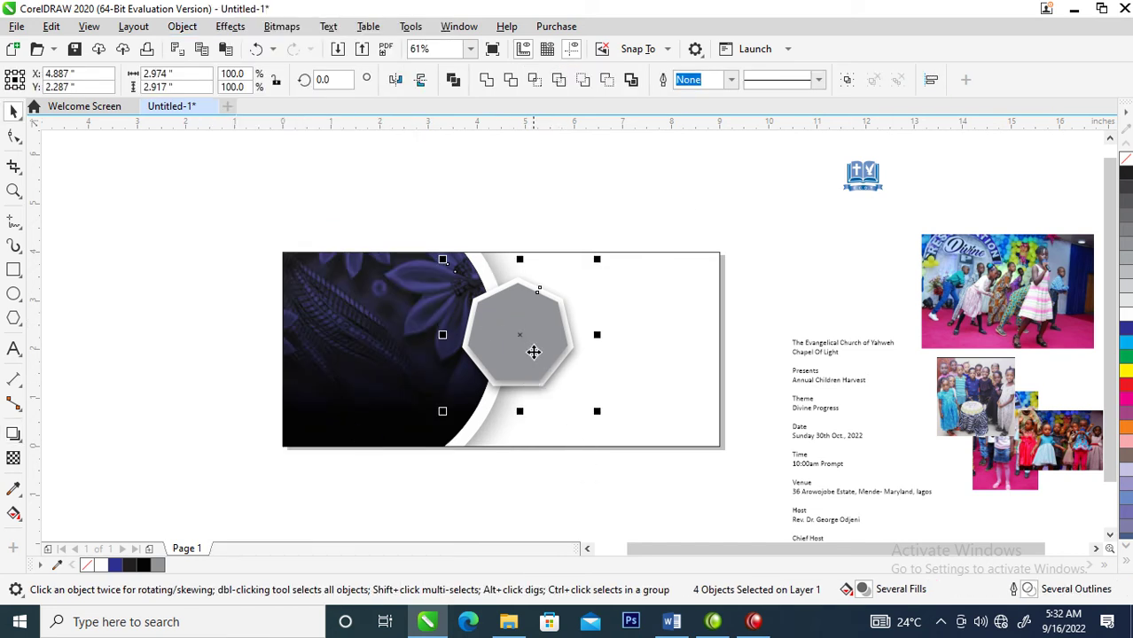
# Place three smaller copies of the shadowed polygon frame in a chain running down toward the banner's lower right corner
pyautogui.moveTo(533, 352); pyautogui.dragTo(583, 385)
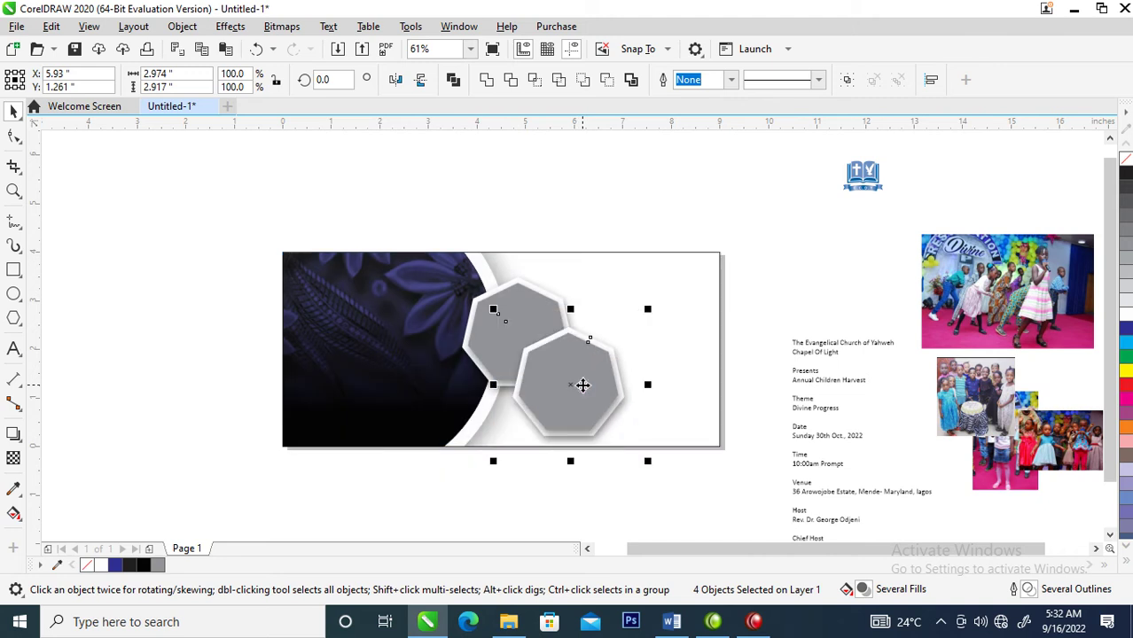
pyautogui.moveTo(649, 311); pyautogui.dragTo(625, 331)
pyautogui.moveTo(585, 404); pyautogui.dragTo(646, 423)
pyautogui.moveTo(688, 347); pyautogui.dragTo(677, 357)
pyautogui.moveTo(648, 397); pyautogui.dragTo(684, 422)
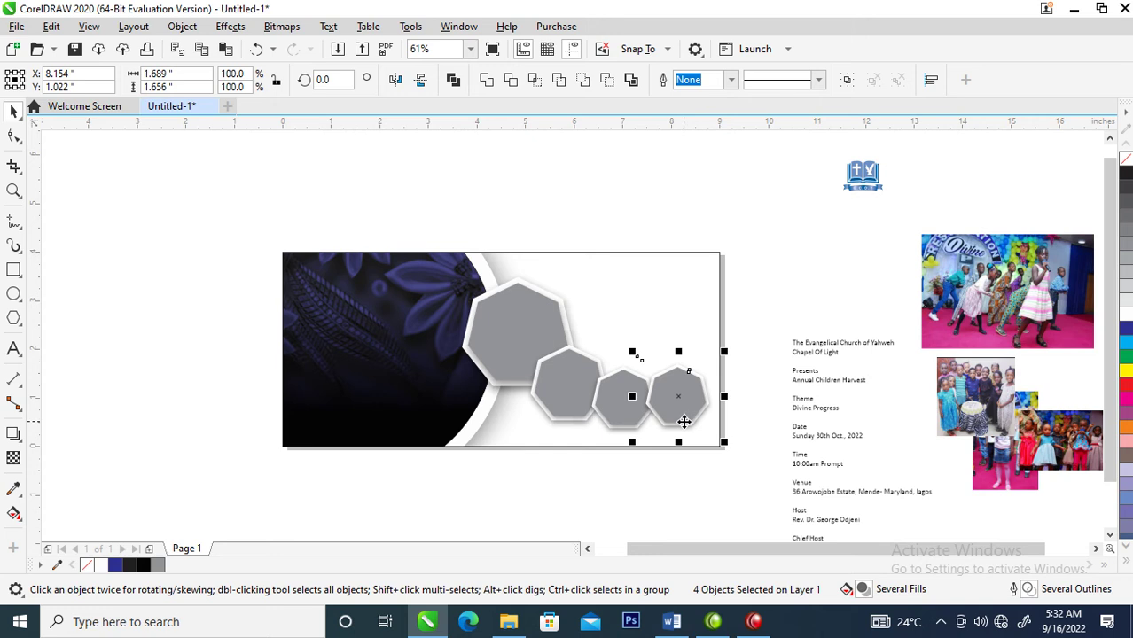
pyautogui.click(771, 267)
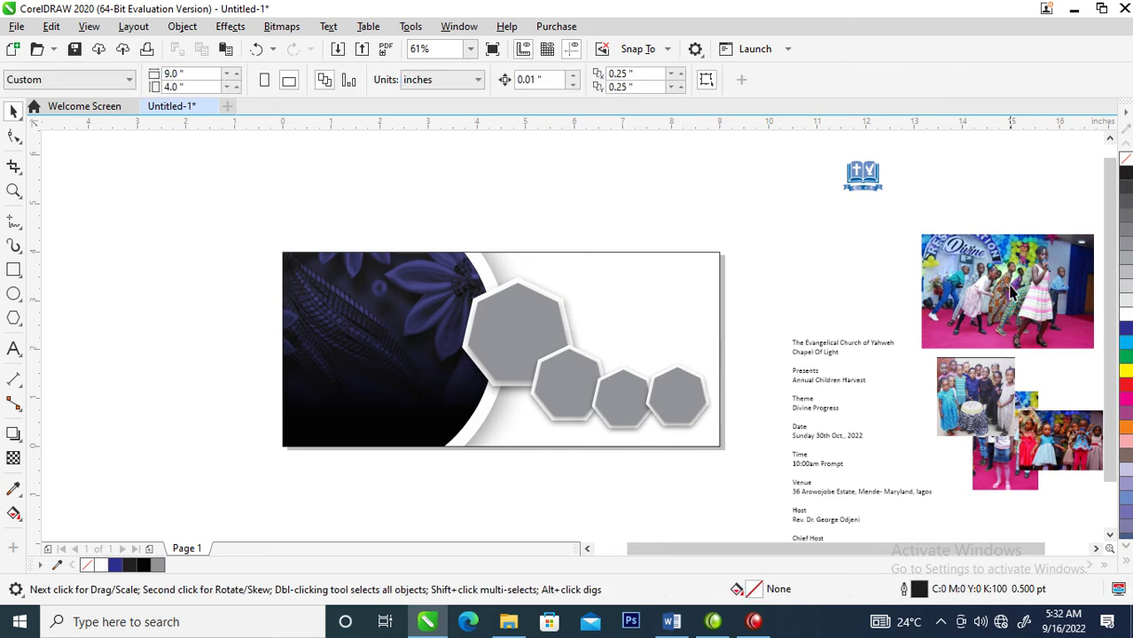
# PowerClip the wide photo of the dancing children inside the gray area of the largest polygon
pyautogui.click(1003, 312)
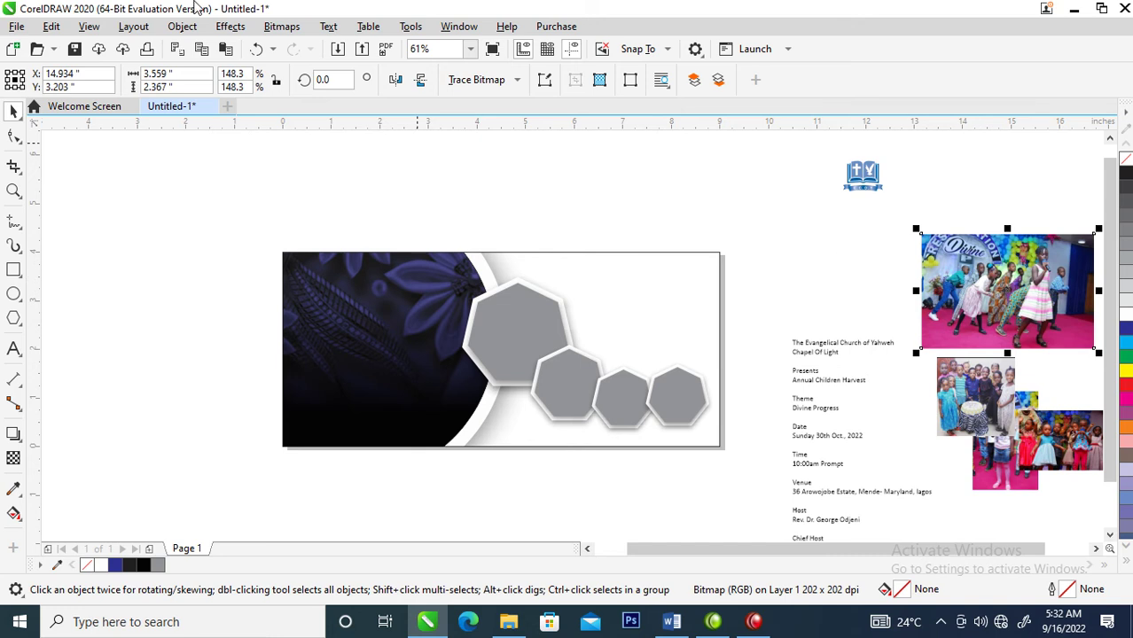
pyautogui.click(182, 26)
pyautogui.moveTo(280, 55)
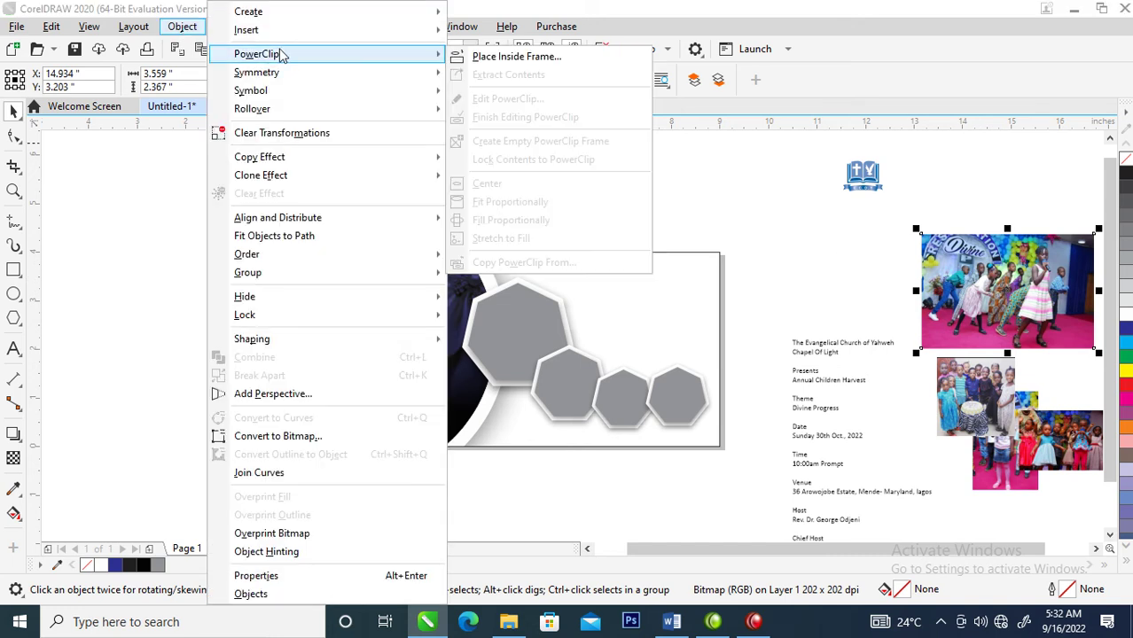
pyautogui.click(514, 56)
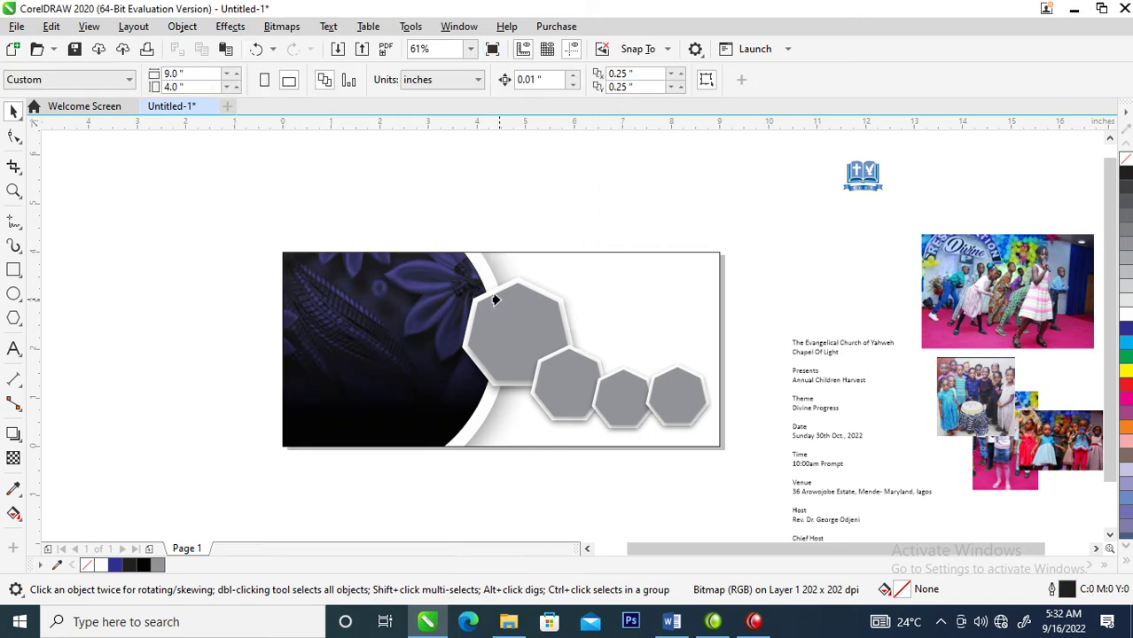
pyautogui.click(499, 303)
# PowerClip the remaining three children's photos inside the three smaller polygons, one photo per frame
pyautogui.moveTo(982, 399); pyautogui.dragTo(557, 379)
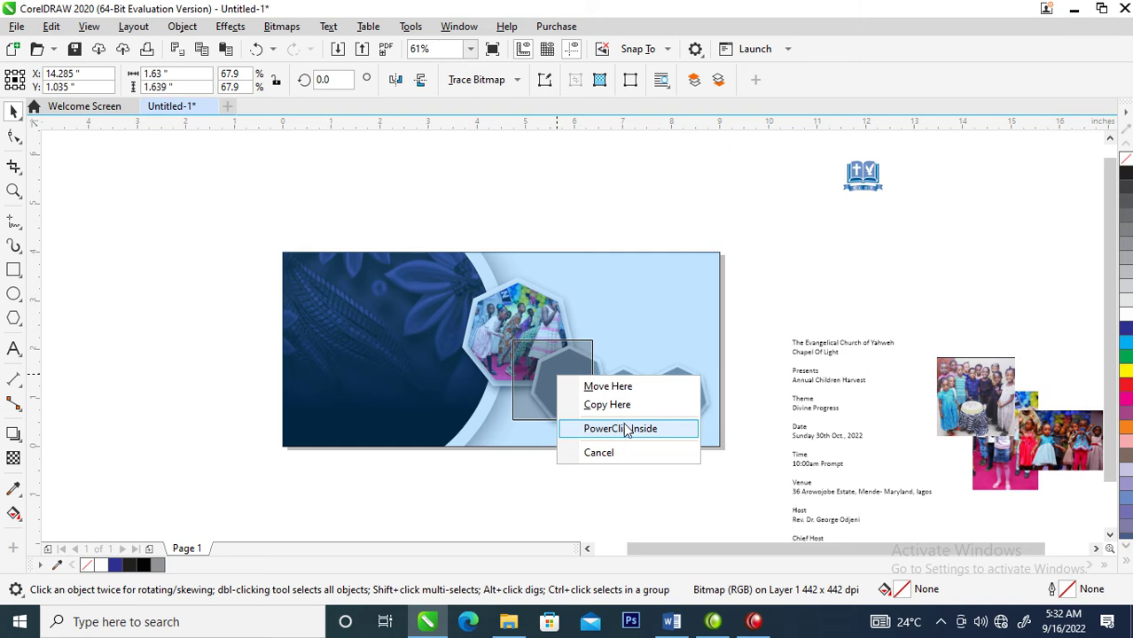
pyautogui.click(627, 430)
pyautogui.moveTo(999, 419); pyautogui.dragTo(617, 392)
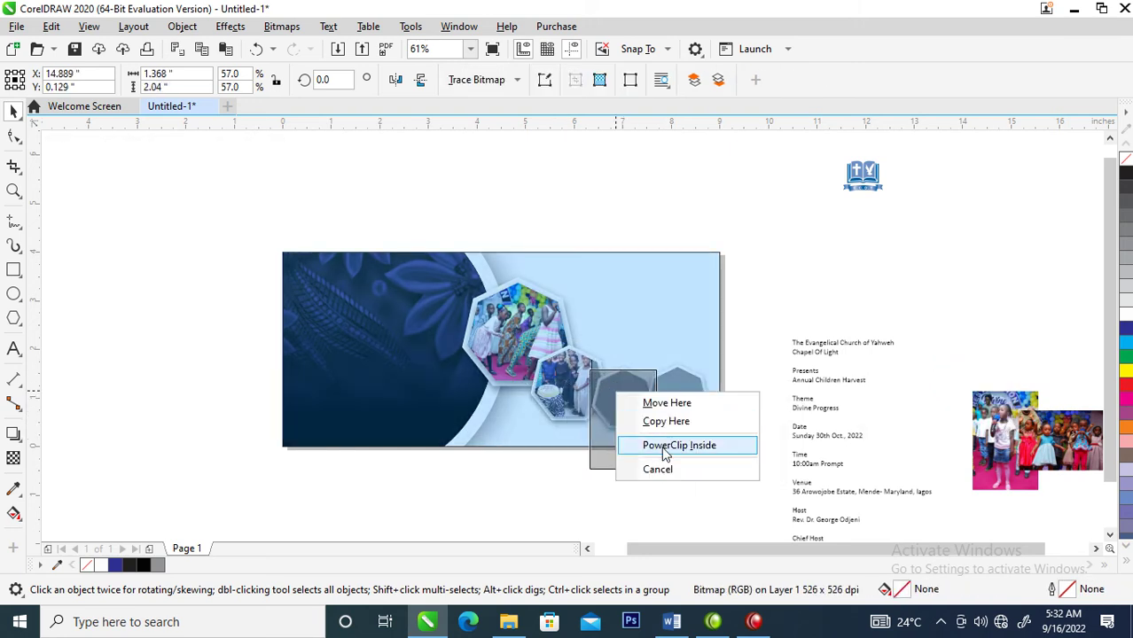
pyautogui.click(665, 446)
pyautogui.moveTo(1024, 436); pyautogui.dragTo(678, 401)
pyautogui.click(697, 457)
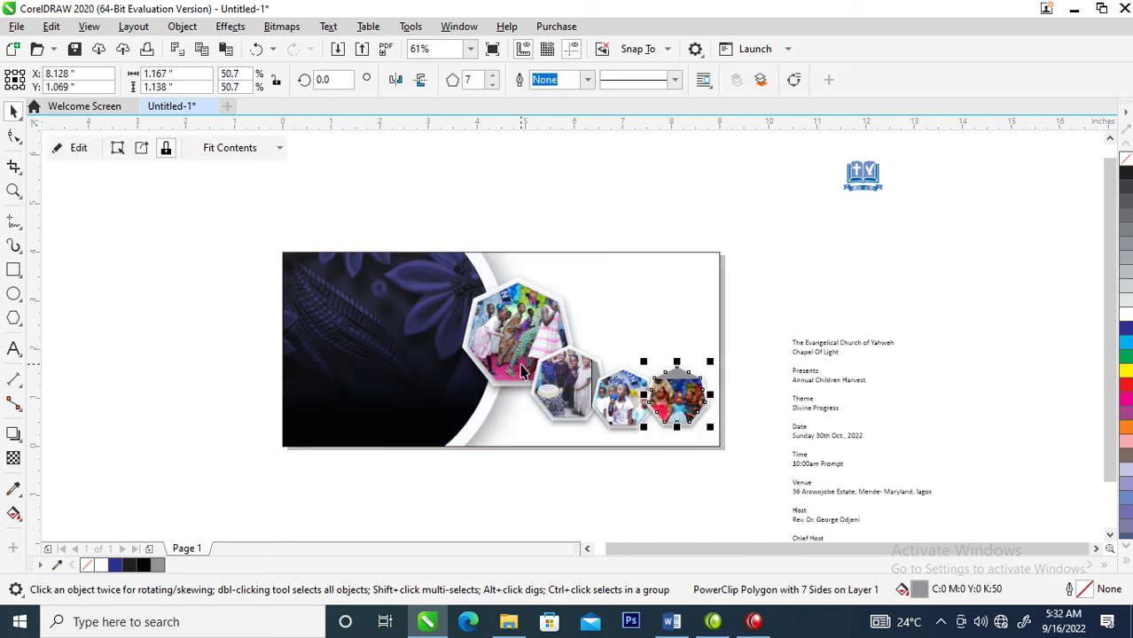
# Shrink the largest polygon's photo to about 2.9 × 1.9 inches and shift it left, and reposition the second polygon's photo to centre the group
pyautogui.click(510, 321)
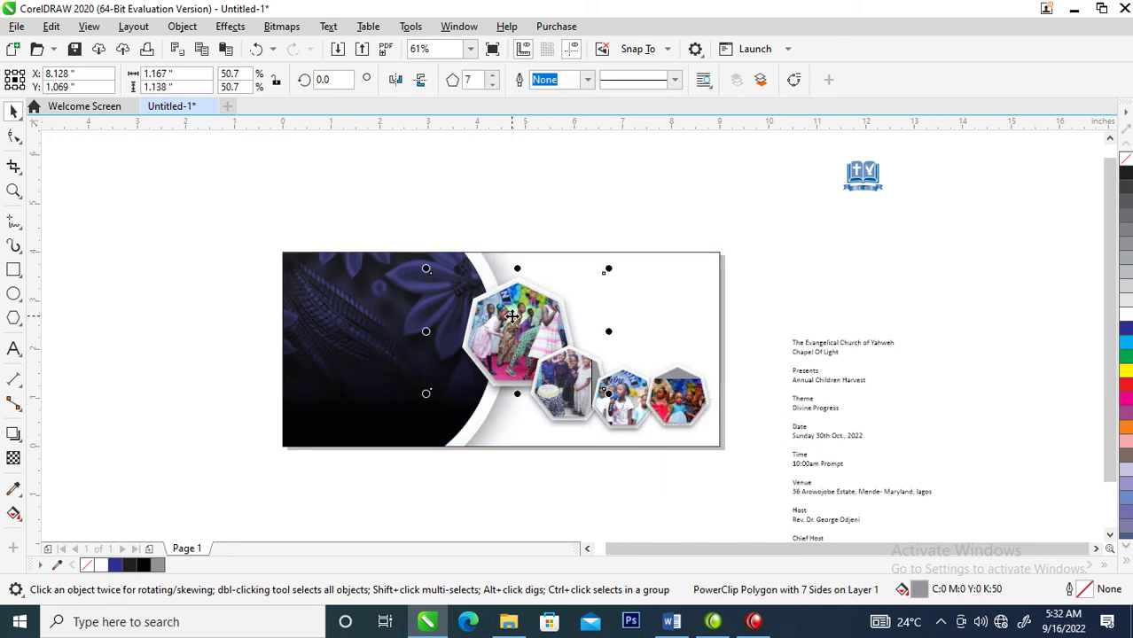
pyautogui.moveTo(612, 268); pyautogui.dragTo(592, 280)
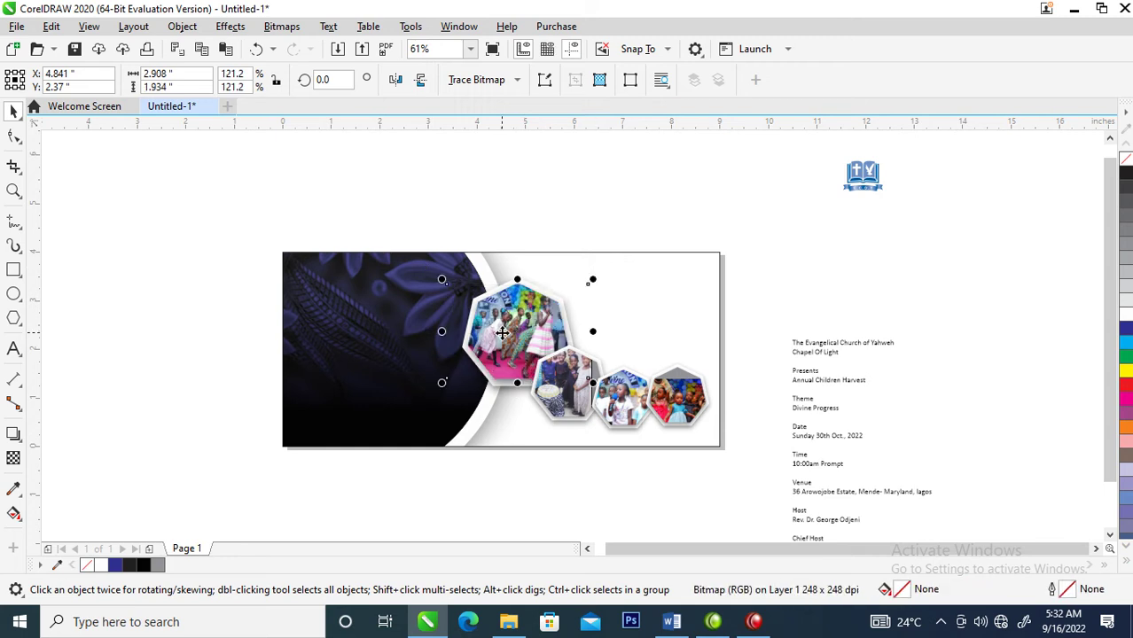
pyautogui.moveTo(543, 317); pyautogui.dragTo(531, 316)
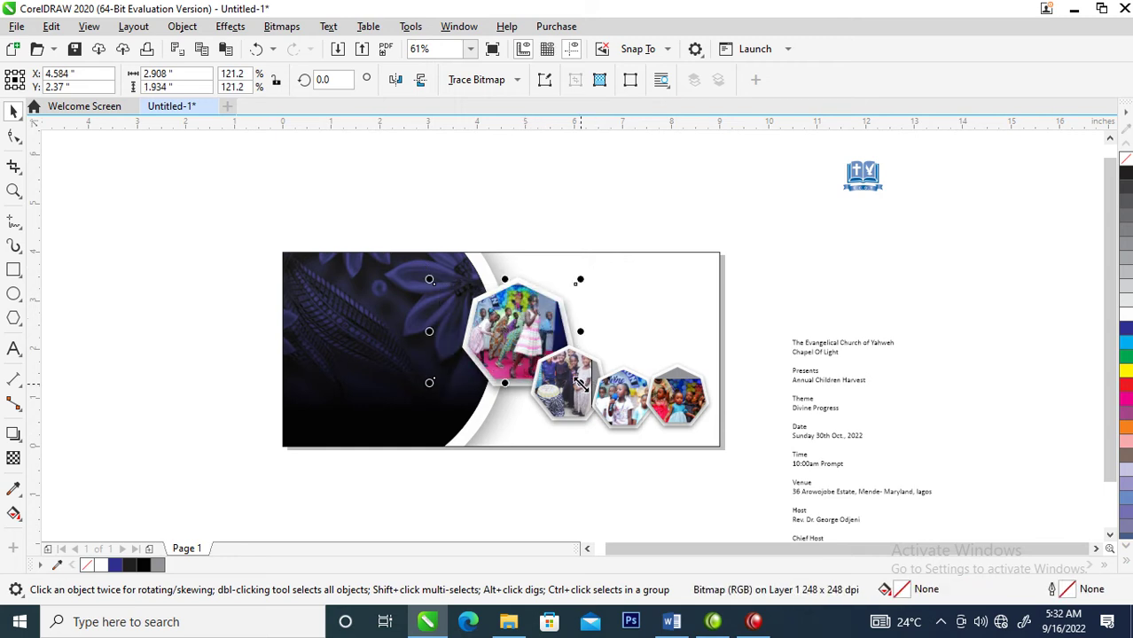
pyautogui.click(576, 388)
pyautogui.moveTo(577, 388); pyautogui.dragTo(618, 423)
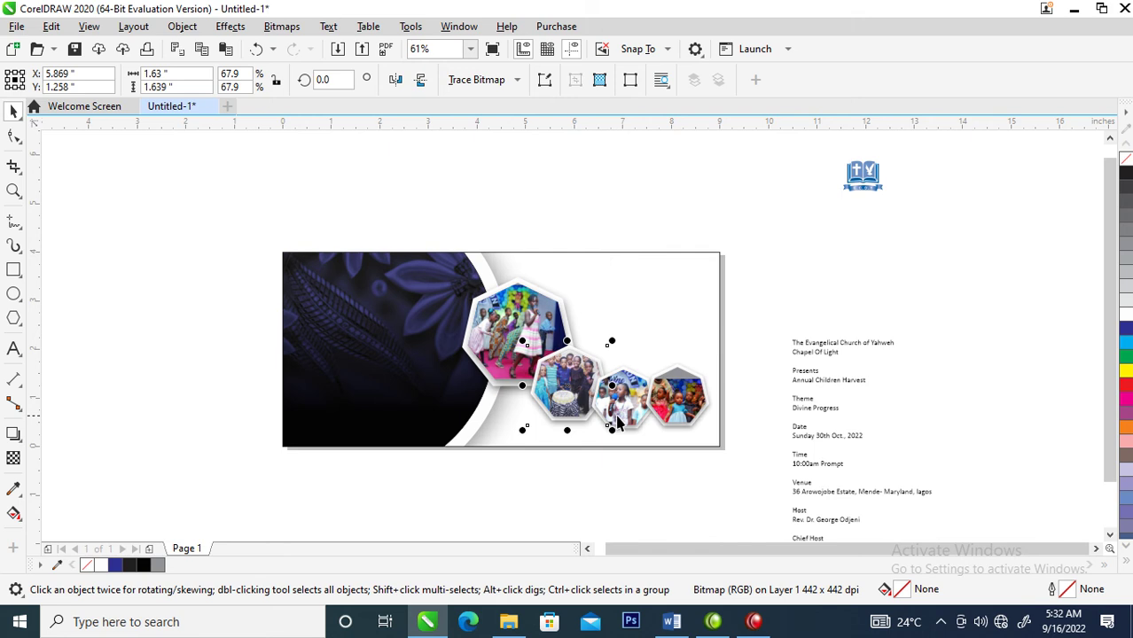
# Shrink the third polygon's photo to about 1.2 × 1.8 inches and reposition the fourth polygon's photo to cover its whole frame
pyautogui.click(635, 416)
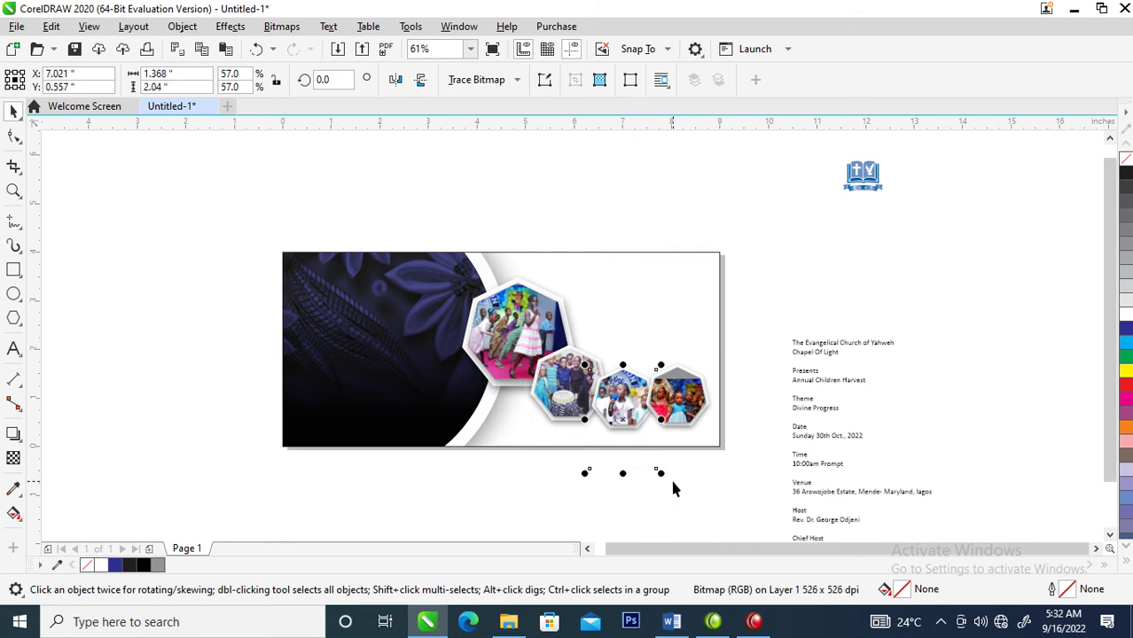
pyautogui.moveTo(660, 472); pyautogui.dragTo(654, 459)
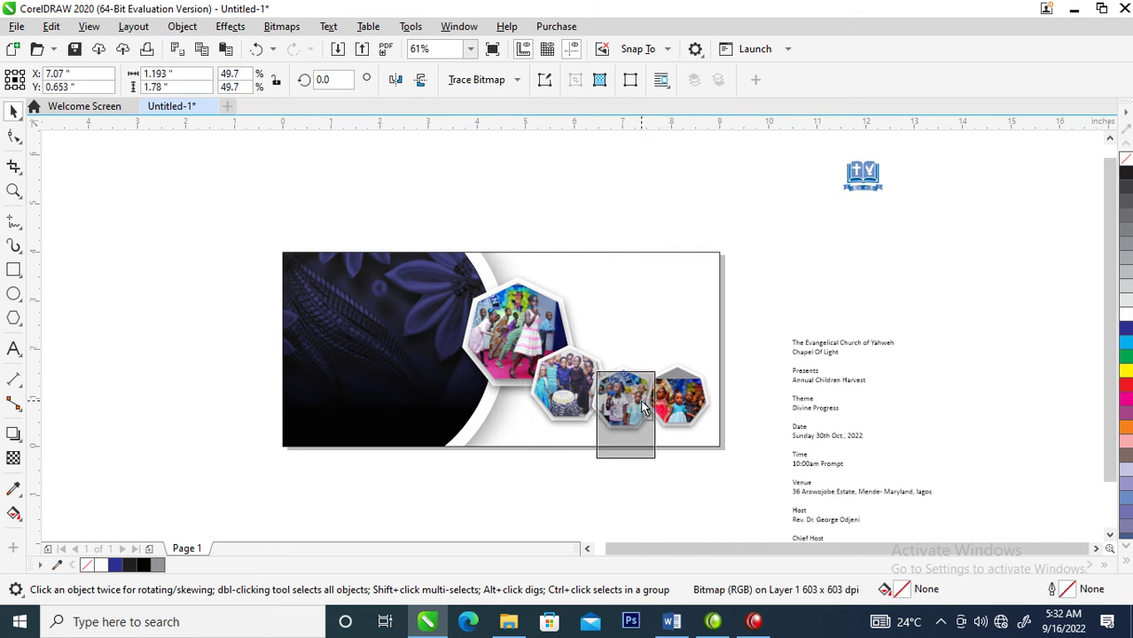
pyautogui.click(640, 399)
pyautogui.click(687, 412)
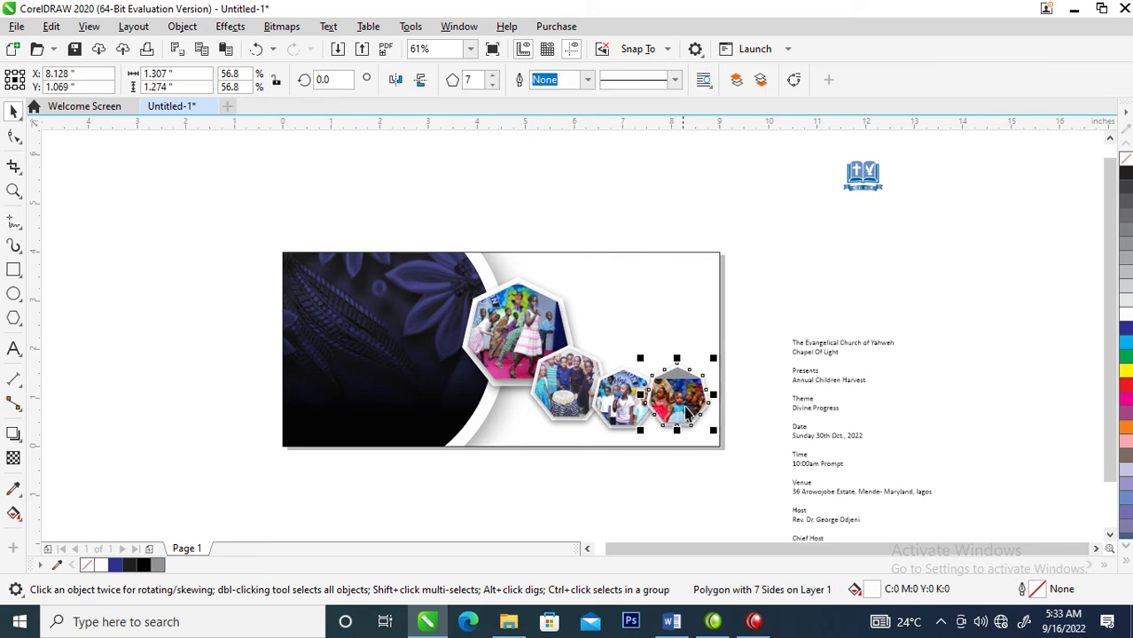
pyautogui.keyDown('alt'); pyautogui.click(687, 390); pyautogui.keyUp('alt')
pyautogui.keyDown('alt'); pyautogui.click(687, 395); pyautogui.keyUp('alt')
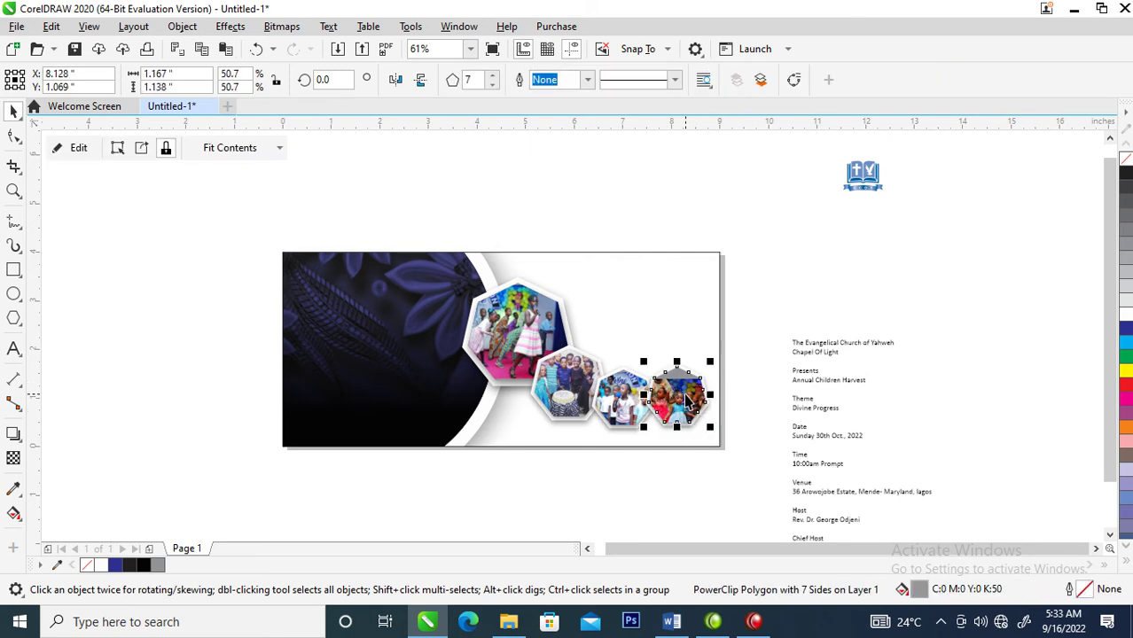
pyautogui.keyDown('alt'); pyautogui.click(685, 395); pyautogui.keyUp('alt')
pyautogui.moveTo(685, 395); pyautogui.dragTo(688, 394)
pyautogui.click(784, 296)
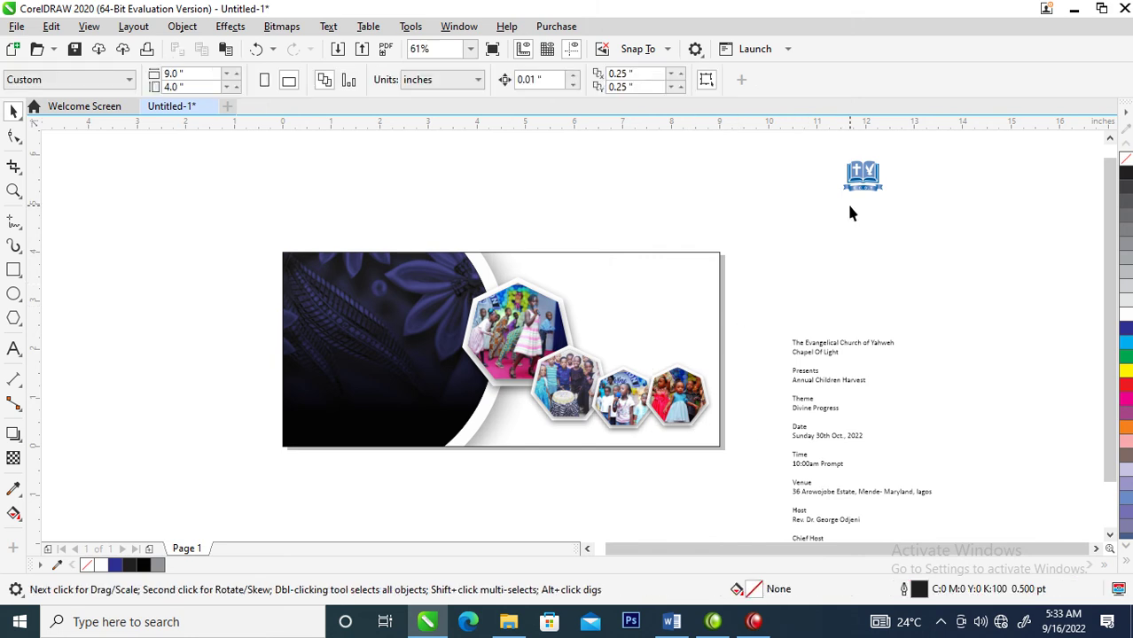
# Move the church logo onto the upper part of the dark floral circle
pyautogui.click(864, 177)
pyautogui.moveTo(867, 182); pyautogui.dragTo(371, 282)
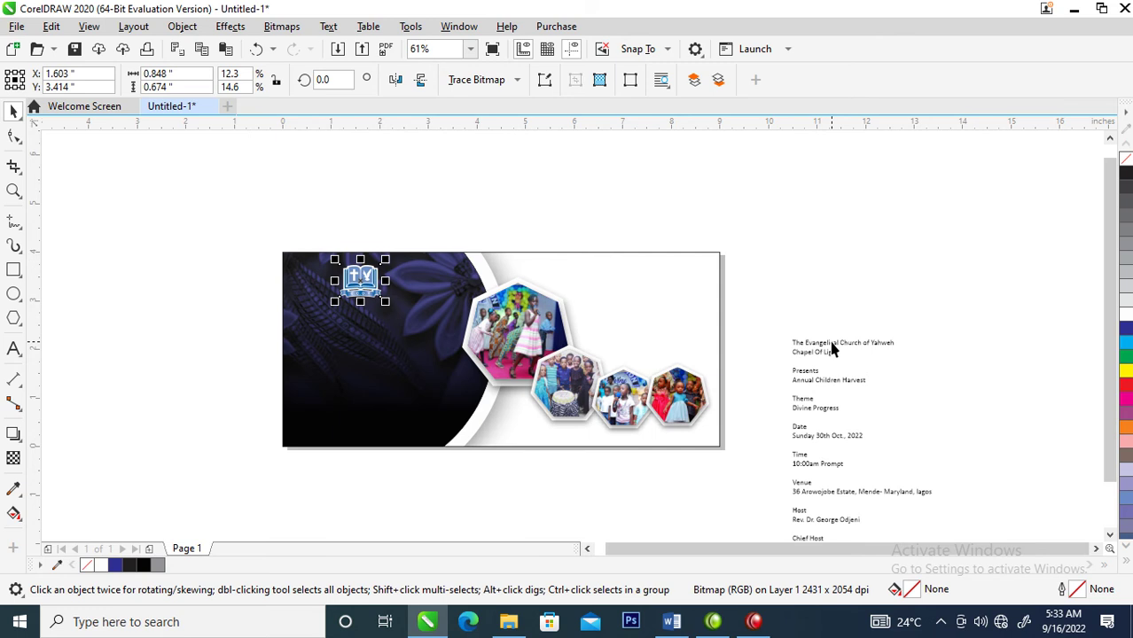
# Move the lines from "The Evangelical Church of Yahweh" through "Divine Progress" out of the text block into separate text below the logo
pyautogui.press('z')
pyautogui.moveTo(679, 280); pyautogui.dragTo(959, 489)
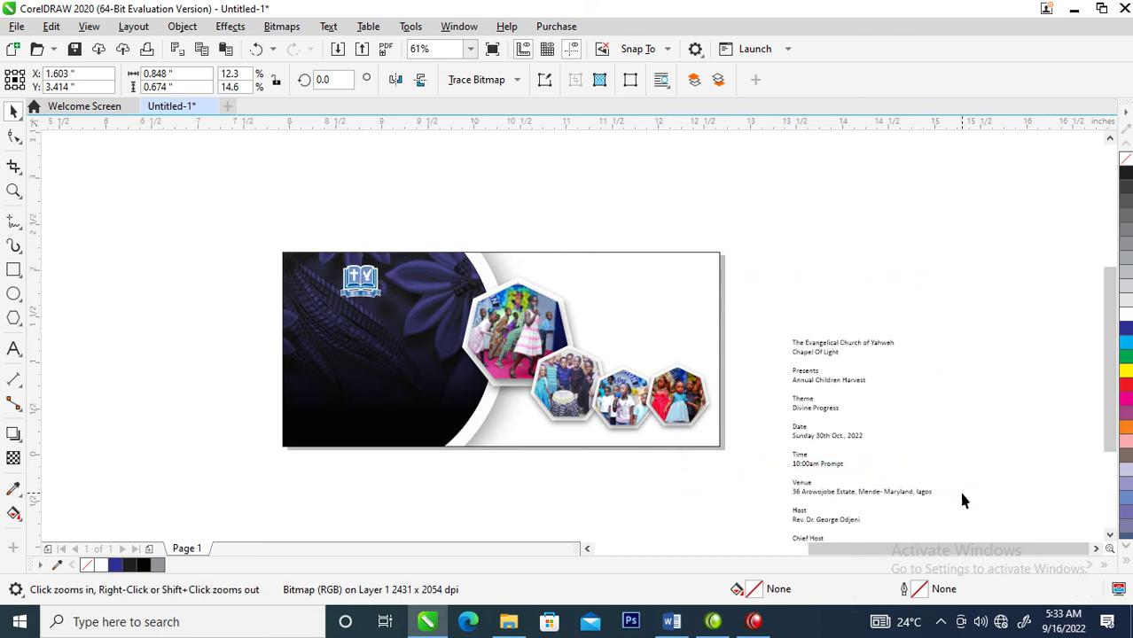
pyautogui.press('F8')
pyautogui.click(599, 384)
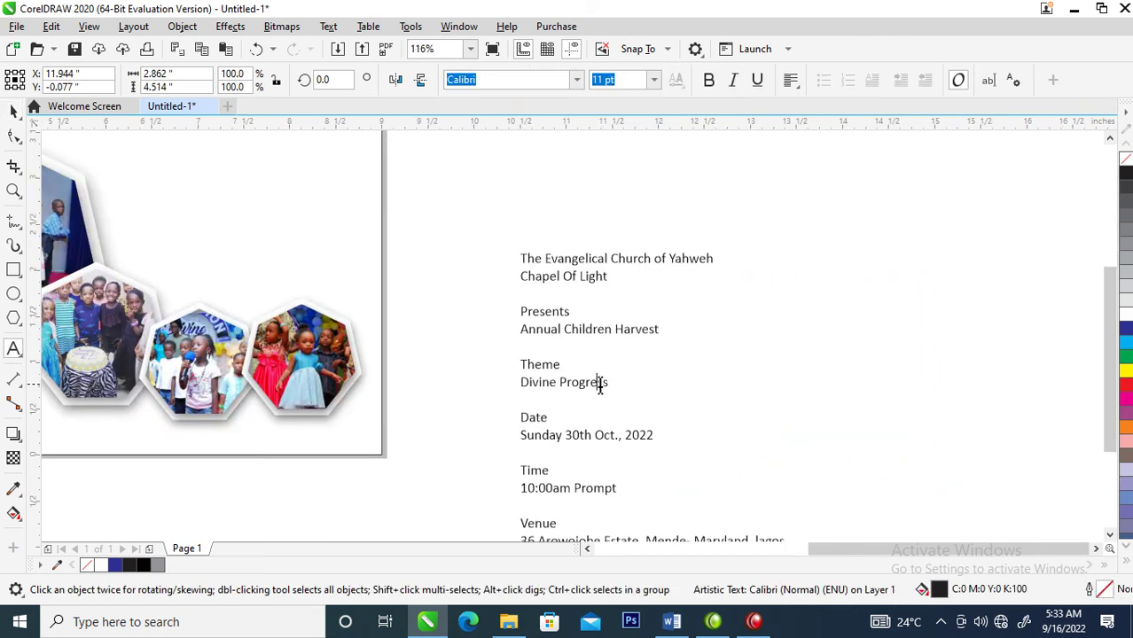
pyautogui.moveTo(629, 382); pyautogui.dragTo(494, 258)
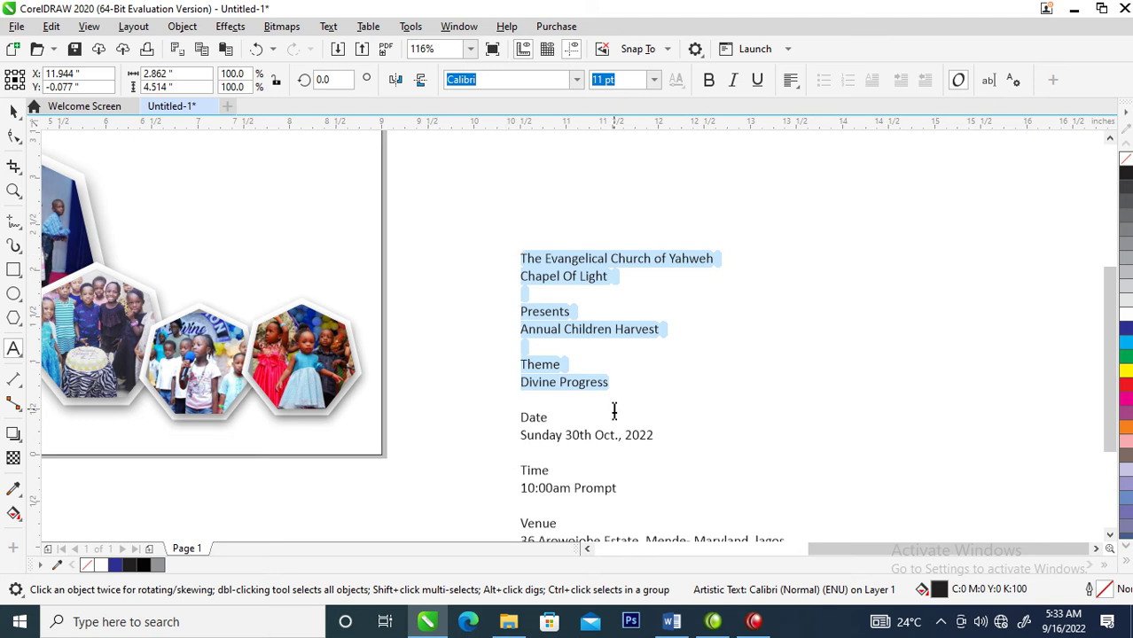
pyautogui.press('Delete')
pyautogui.scroll(-4, 385, 377)
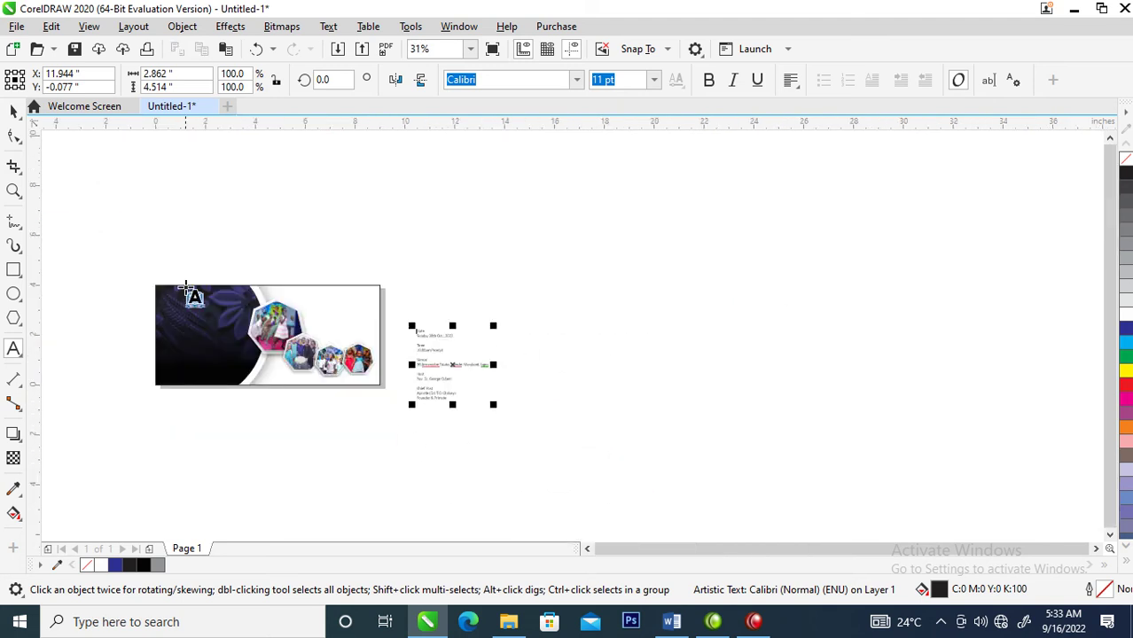
pyautogui.press('z')
pyautogui.moveTo(189, 292); pyautogui.dragTo(255, 397)
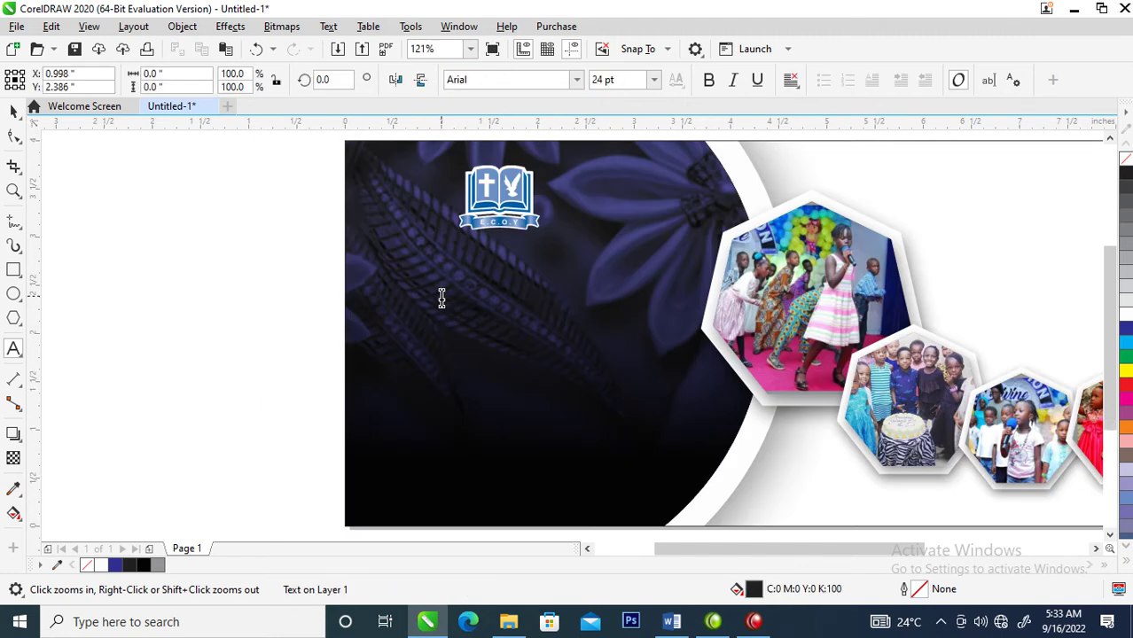
pyautogui.press('space')
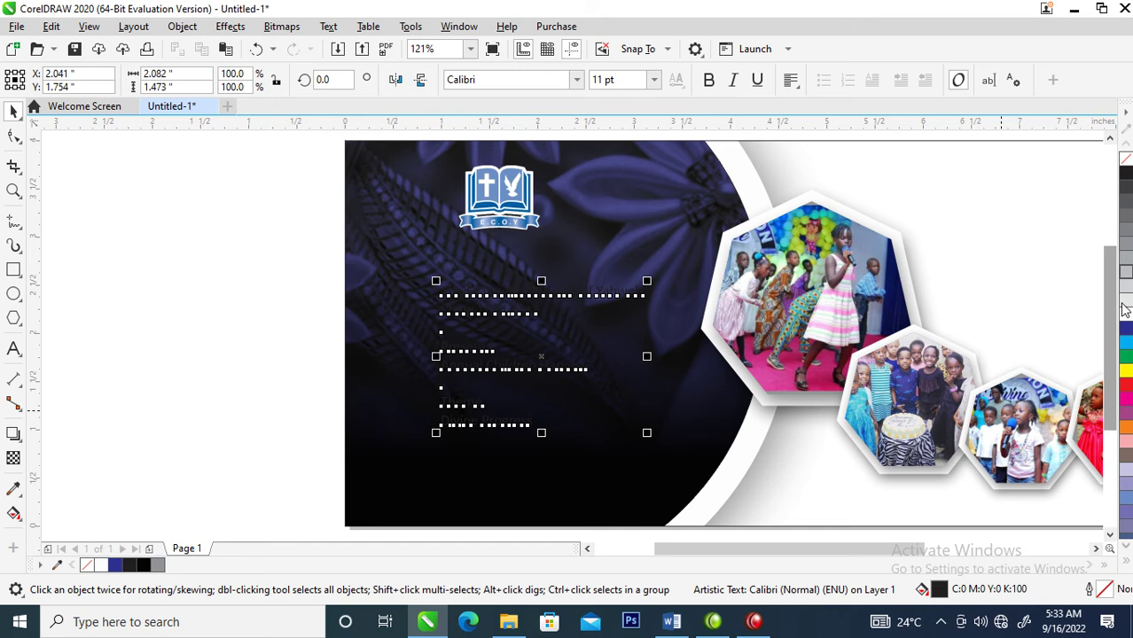
# Make the text below the logo white in the FuturaTEE font and break it apart into individual lines
pyautogui.click(560, 80)
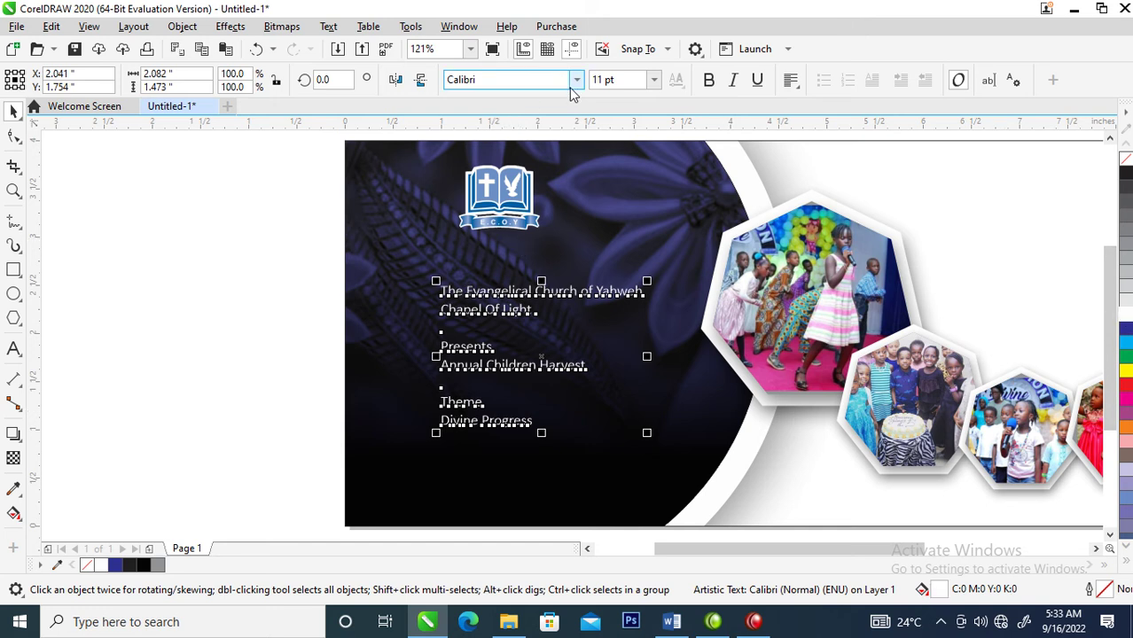
pyautogui.click(577, 80)
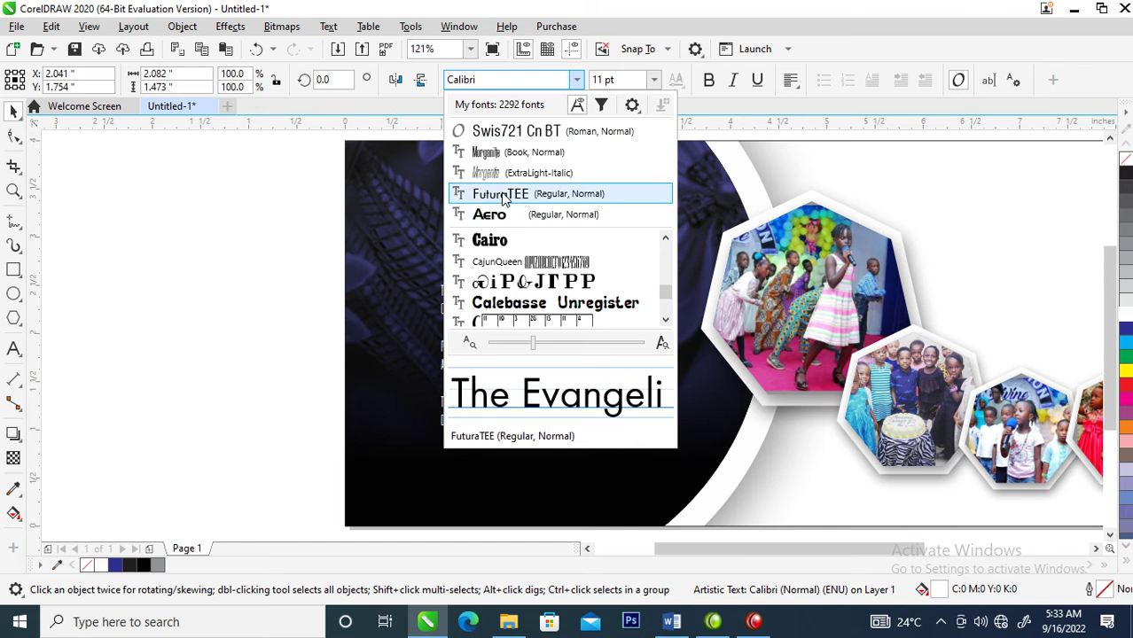
pyautogui.click(505, 364)
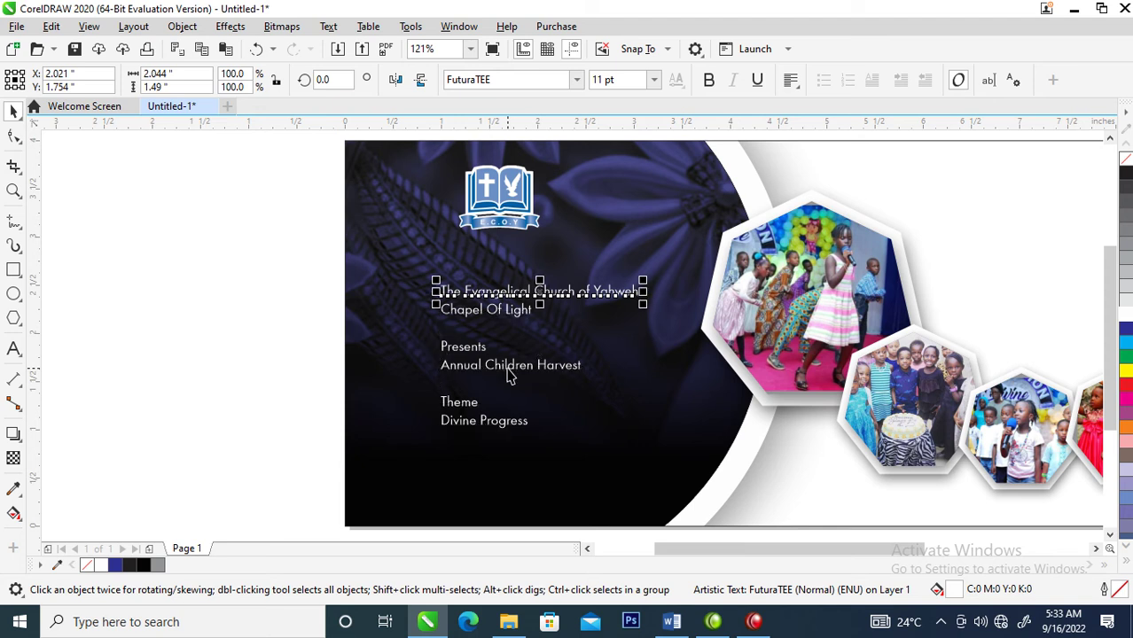
# Make the "Divine Progress" line bold, enlarge it to about 25 pt and break it apart into two words
pyautogui.press('z')
pyautogui.moveTo(316, 253); pyautogui.dragTo(688, 514)
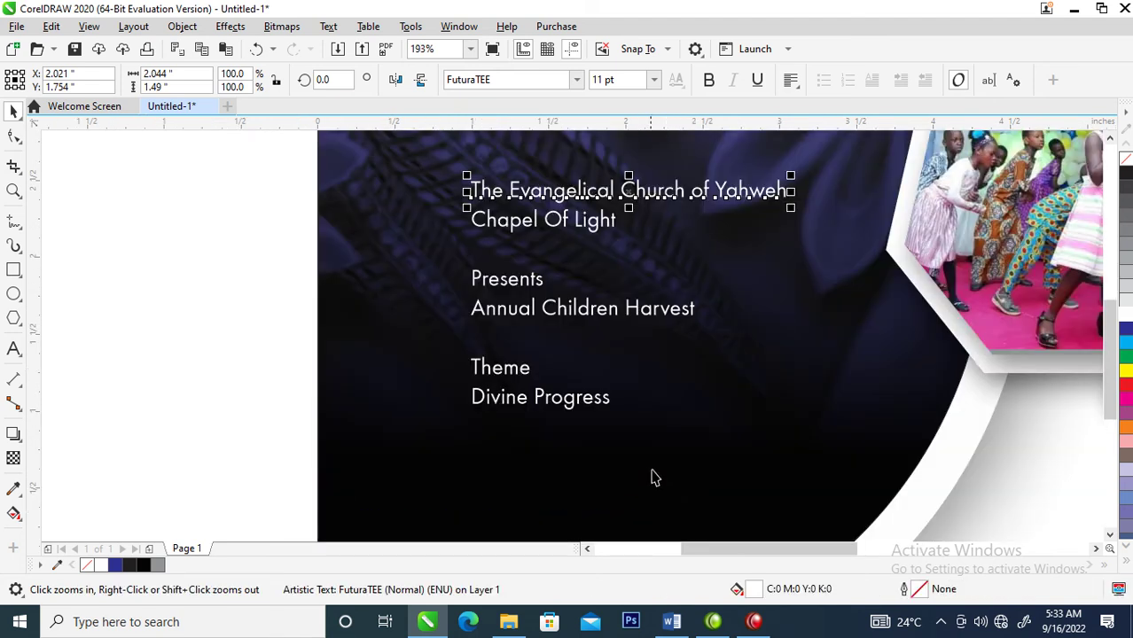
pyautogui.press('space')
pyautogui.click(538, 393)
pyautogui.click(539, 397)
pyautogui.click(709, 81)
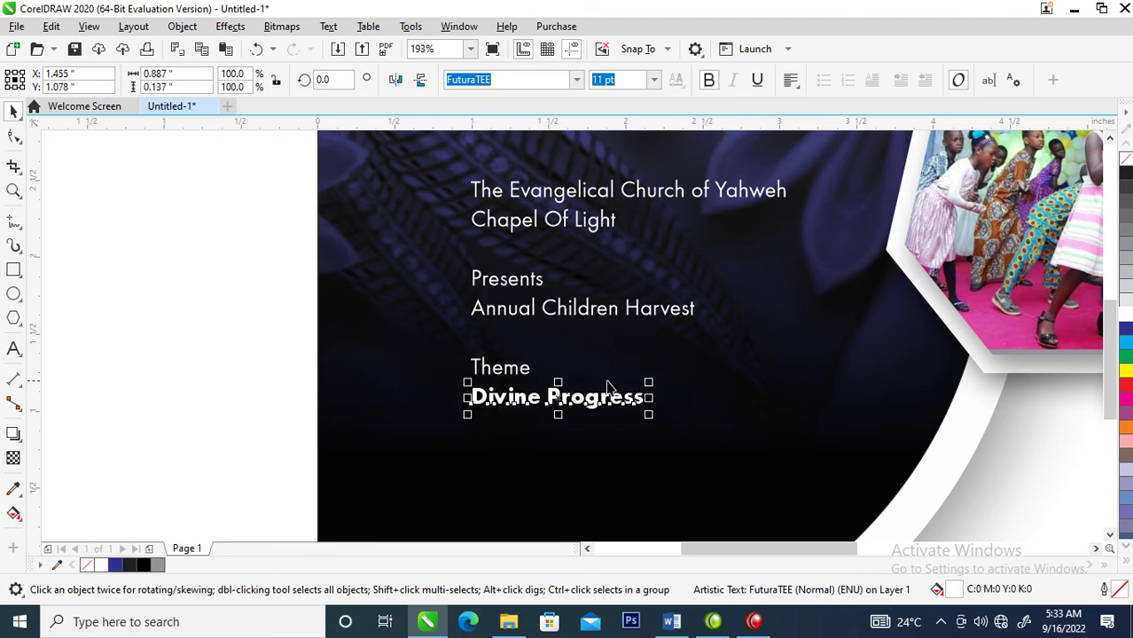
pyautogui.moveTo(650, 418); pyautogui.dragTo(851, 485)
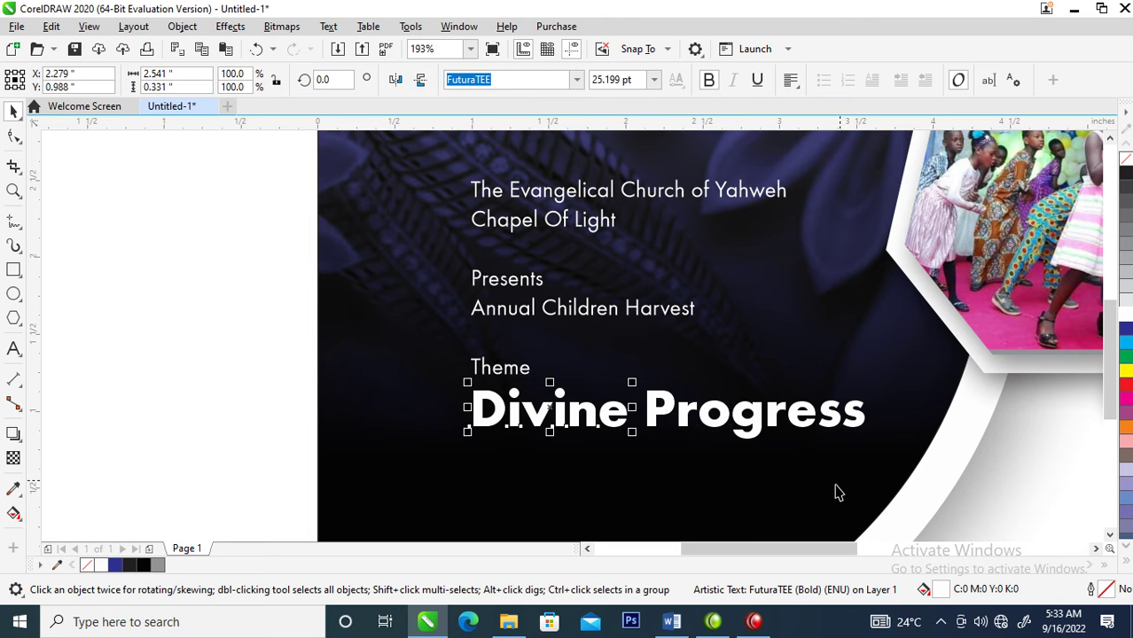
# Stack the word "Progress" directly beneath "Divine" and shift "Divine" slightly so the two words sit close together
pyautogui.press('z')
pyautogui.moveTo(323, 323); pyautogui.dragTo(925, 532)
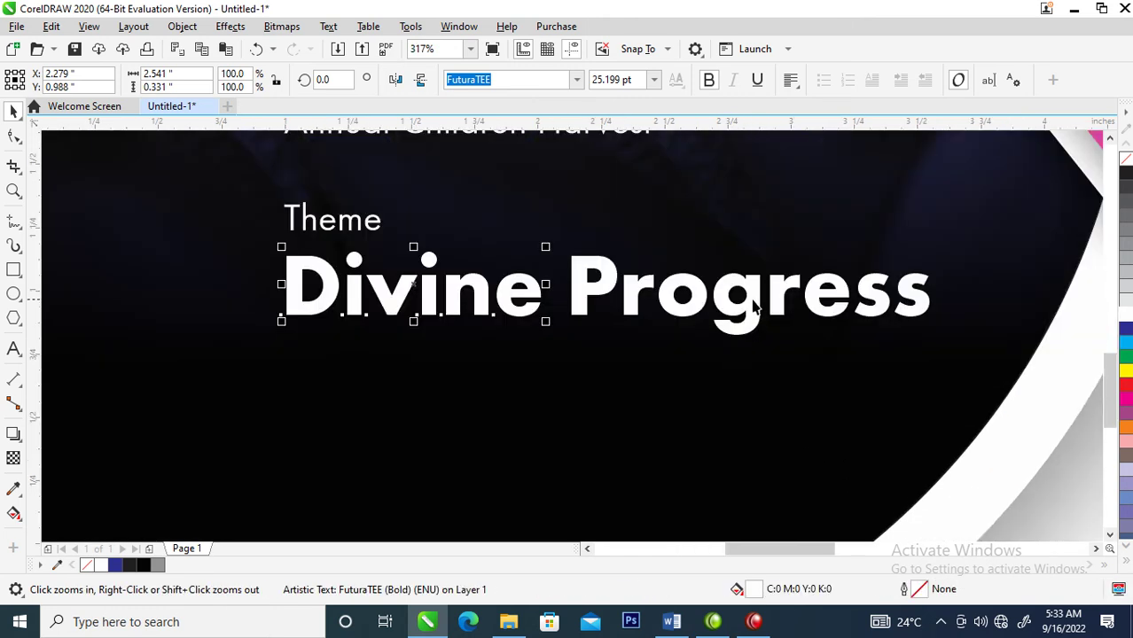
pyautogui.press('space')
pyautogui.moveTo(756, 312); pyautogui.dragTo(434, 383)
pyautogui.press('z')
pyautogui.moveTo(235, 197); pyautogui.dragTo(670, 488)
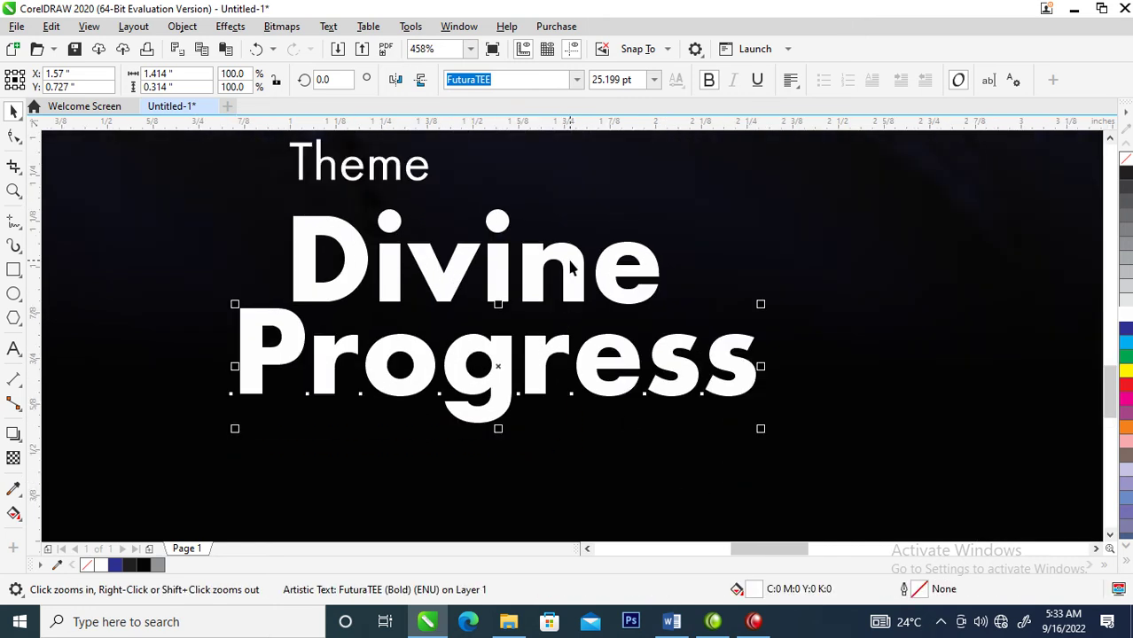
pyautogui.moveTo(572, 268); pyautogui.dragTo(582, 280)
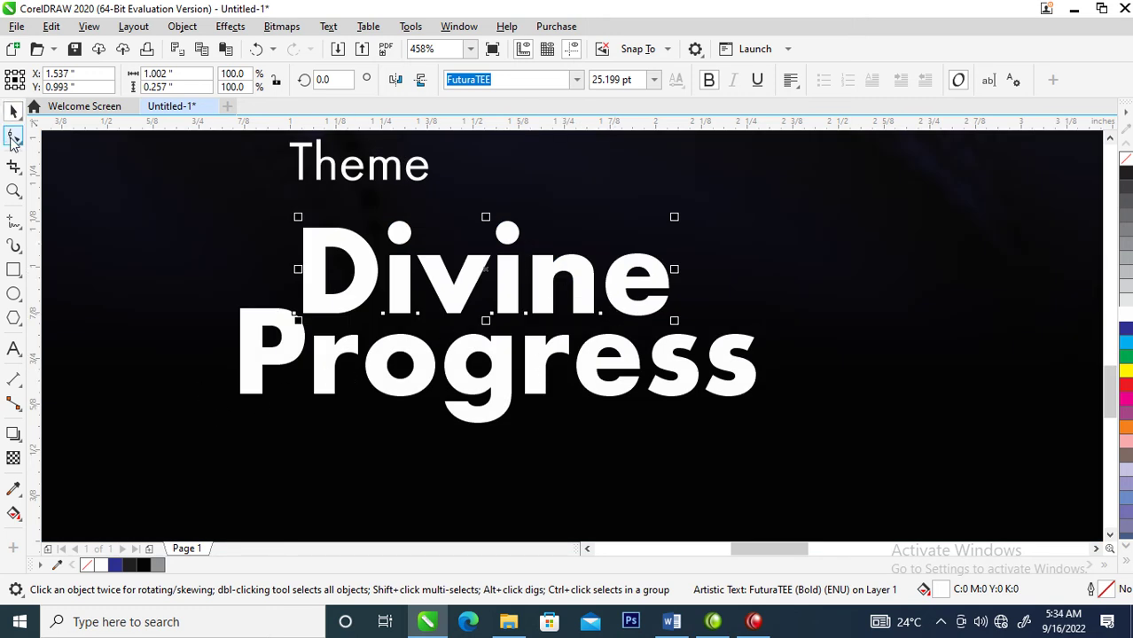
# Tighten the letter spacing of "Divine" and "Progress" until the letters nearly touch, and fill "Progress" with yellow
pyautogui.click(12, 138)
pyautogui.moveTo(675, 322); pyautogui.dragTo(632, 322)
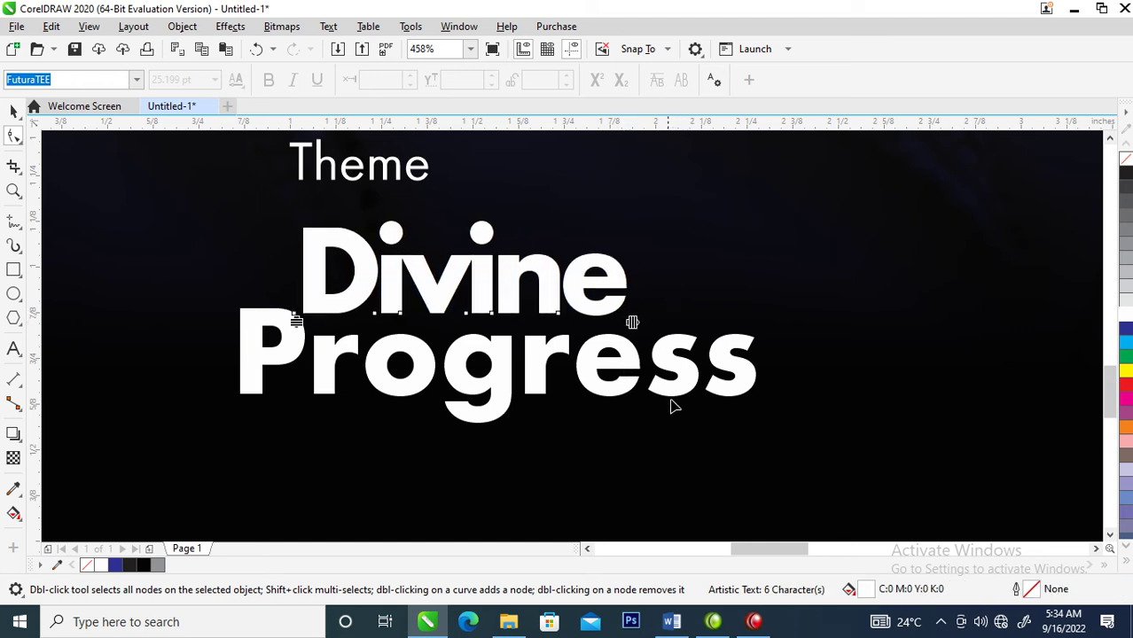
pyautogui.click(635, 371)
pyautogui.moveTo(764, 430); pyautogui.dragTo(687, 430)
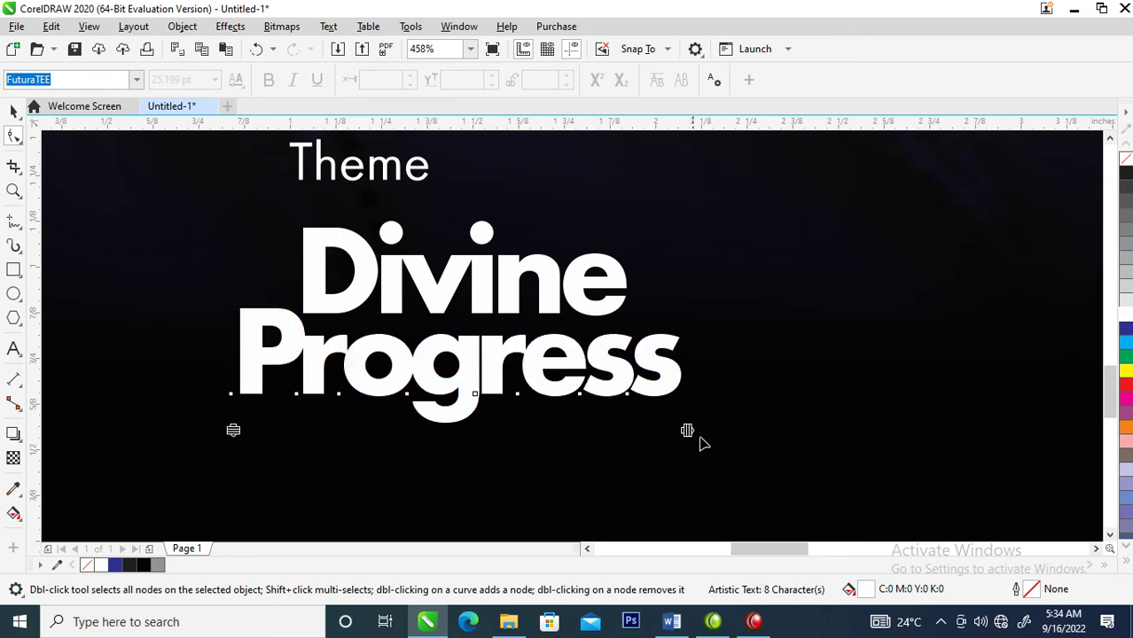
pyautogui.press('space')
pyautogui.click(1126, 371)
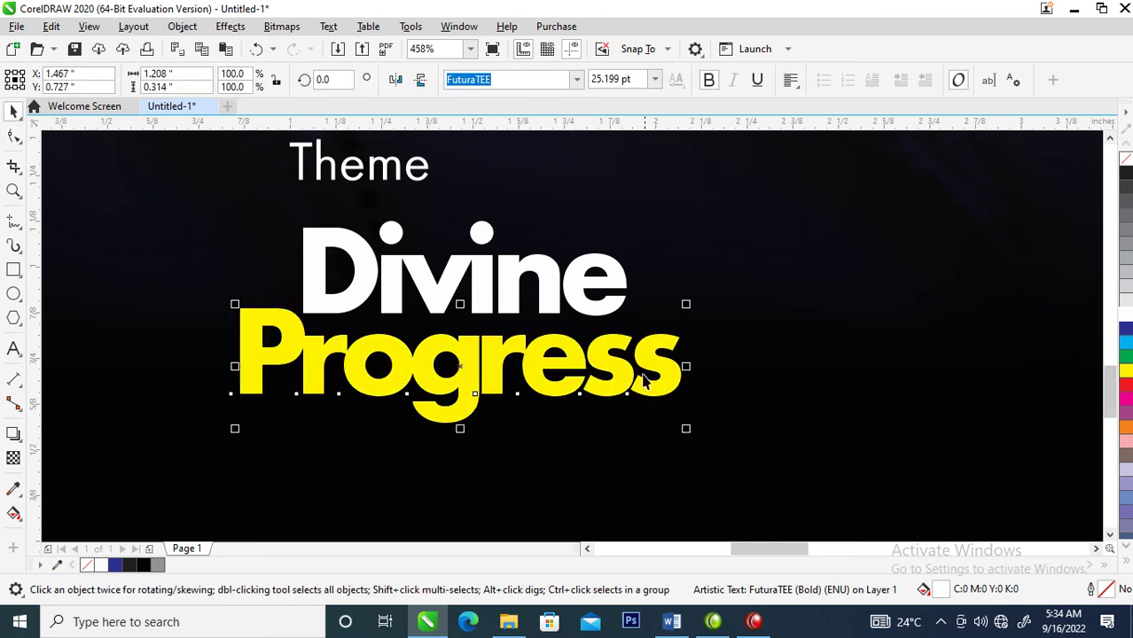
# Lower "Divine" slightly, convert it to curves and break the curve apart into separate shapes
pyautogui.click(480, 296)
pyautogui.click(483, 296)
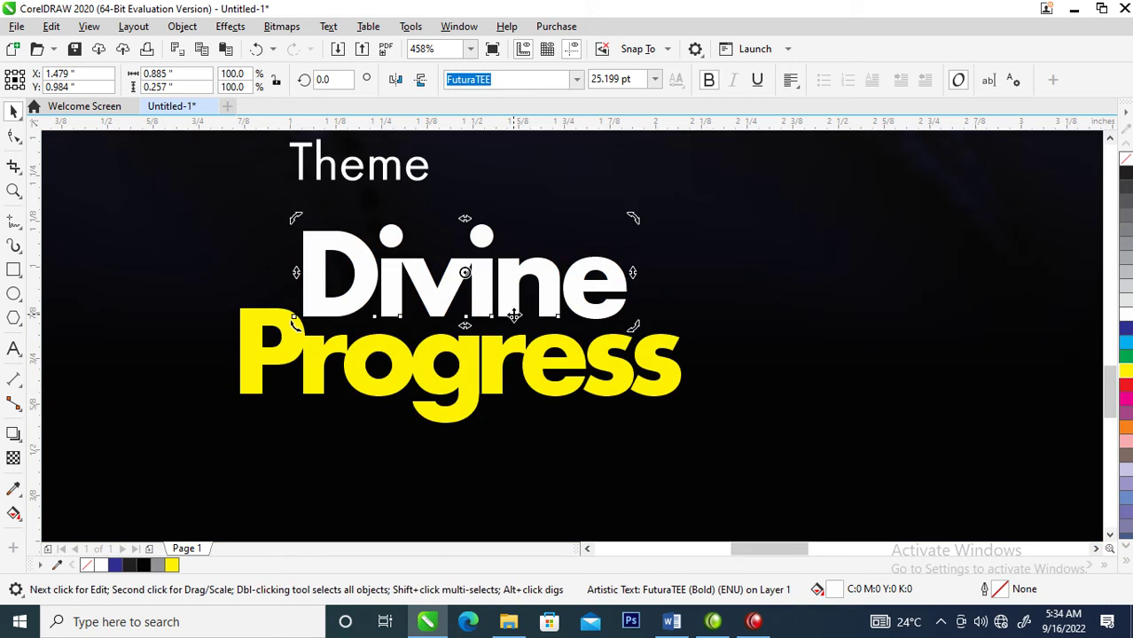
pyautogui.hotkey('ctrl', 'q')
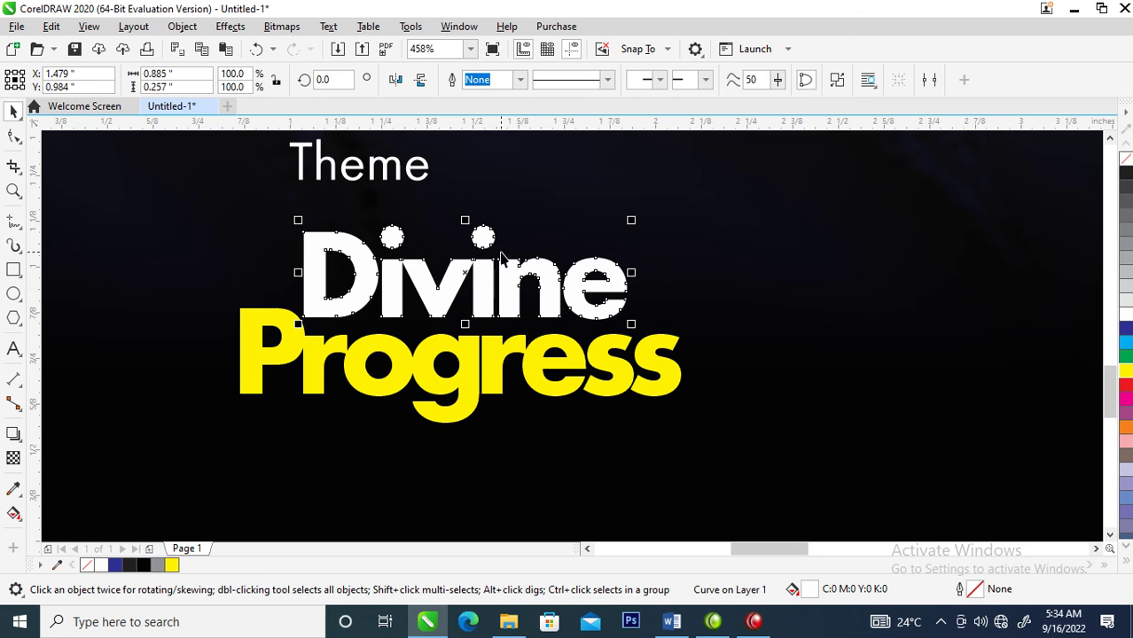
pyautogui.hotkey('ctrl', 'k')
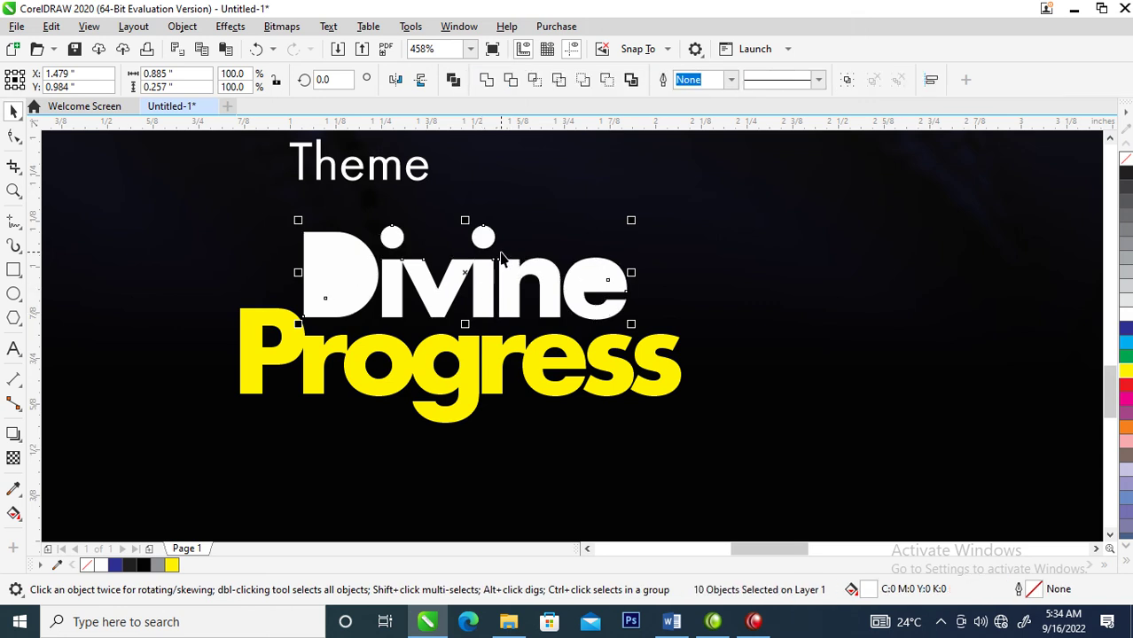
# Fill the inner shape of the letter D in "Divine" with a linear gradient running from yellow down to orange
pyautogui.press('z')
pyautogui.moveTo(250, 215); pyautogui.dragTo(779, 391)
pyautogui.moveTo(87, 190); pyautogui.dragTo(309, 374)
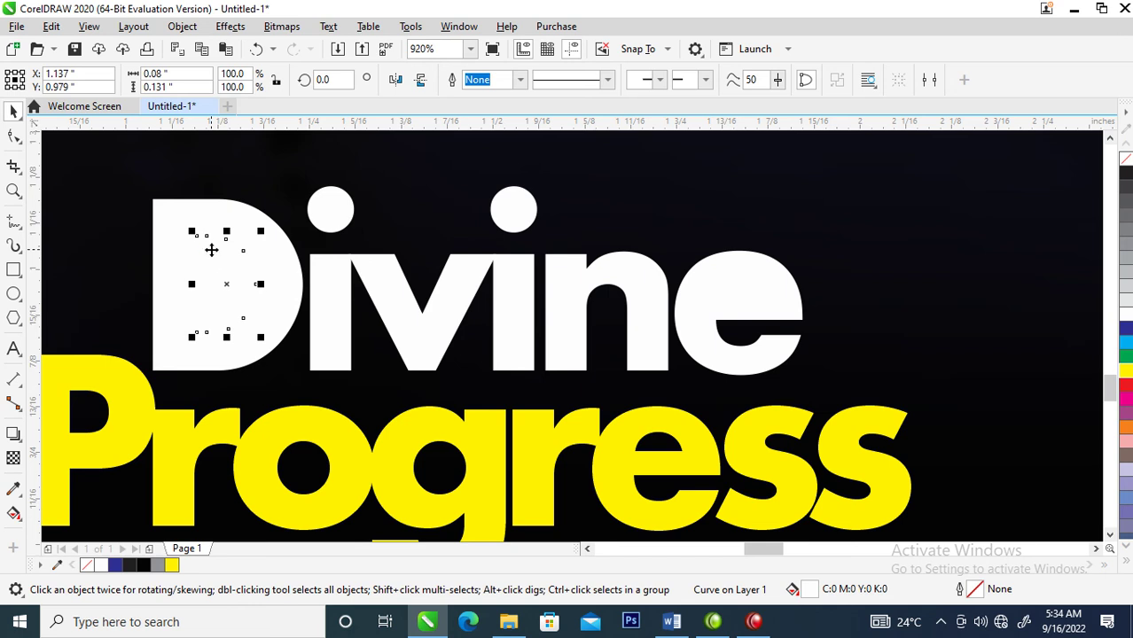
pyautogui.click(1124, 367)
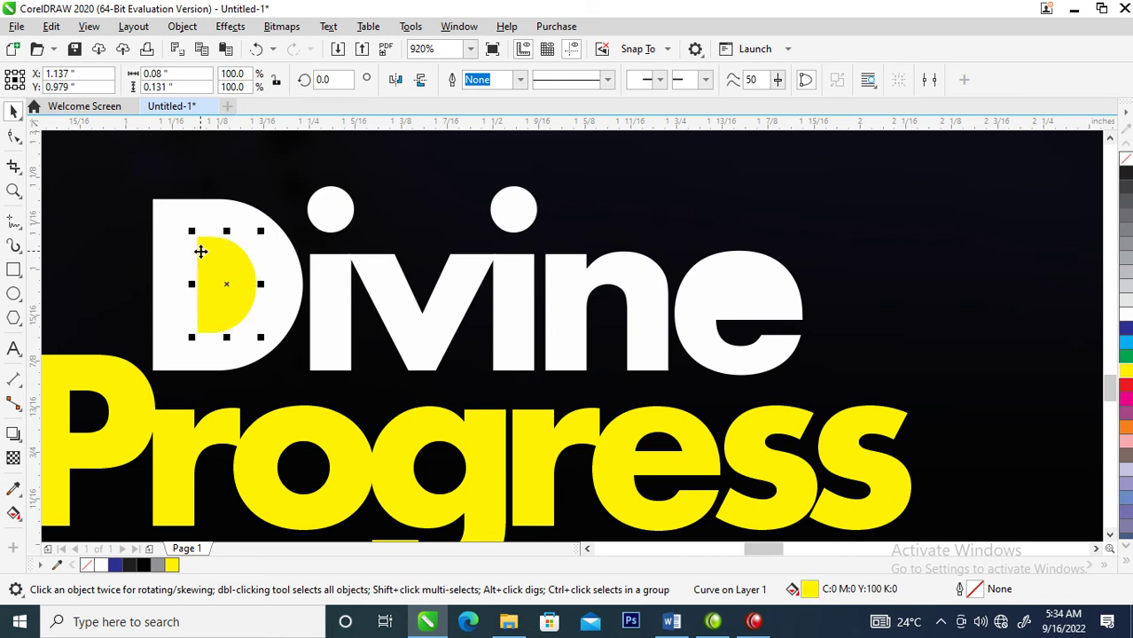
pyautogui.press('g')
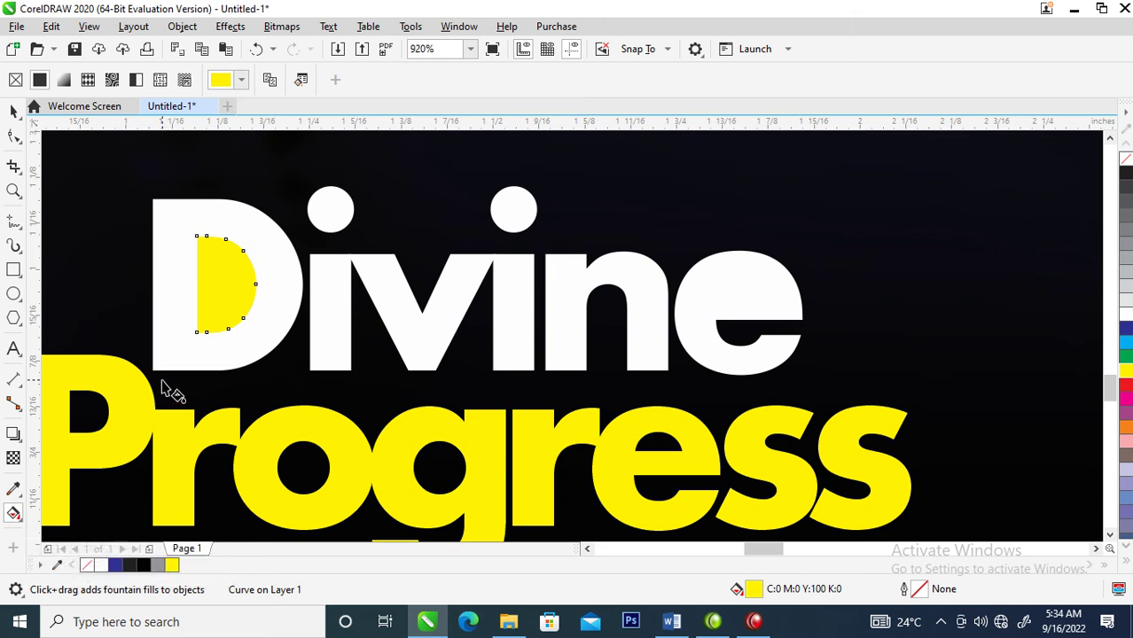
pyautogui.moveTo(206, 224); pyautogui.dragTo(237, 306)
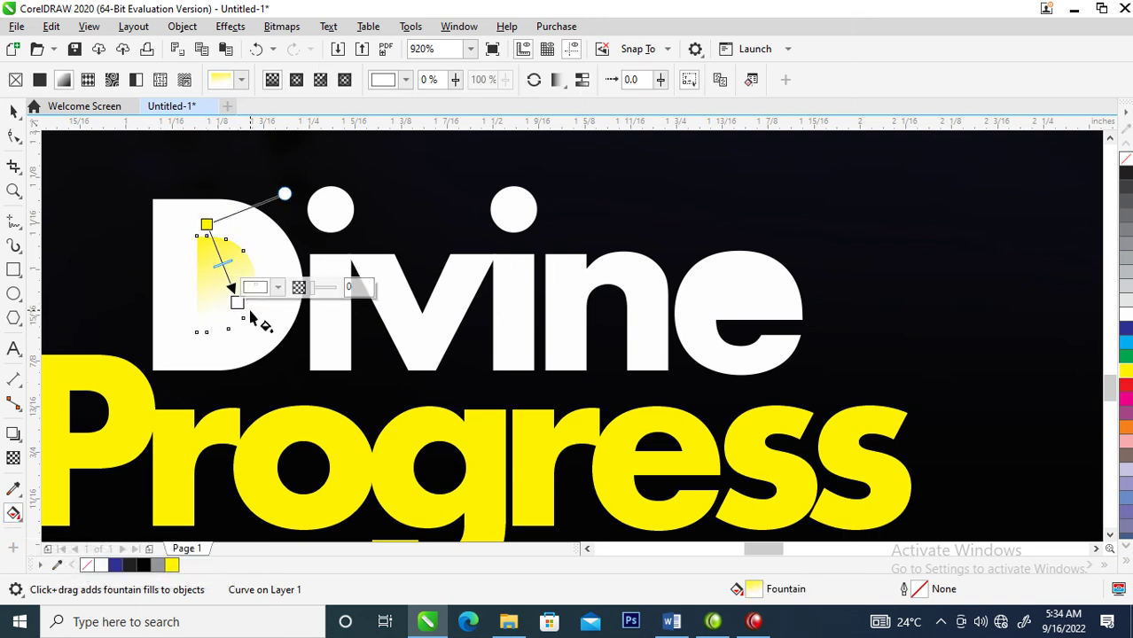
pyautogui.click(1126, 373)
pyautogui.click(1127, 388)
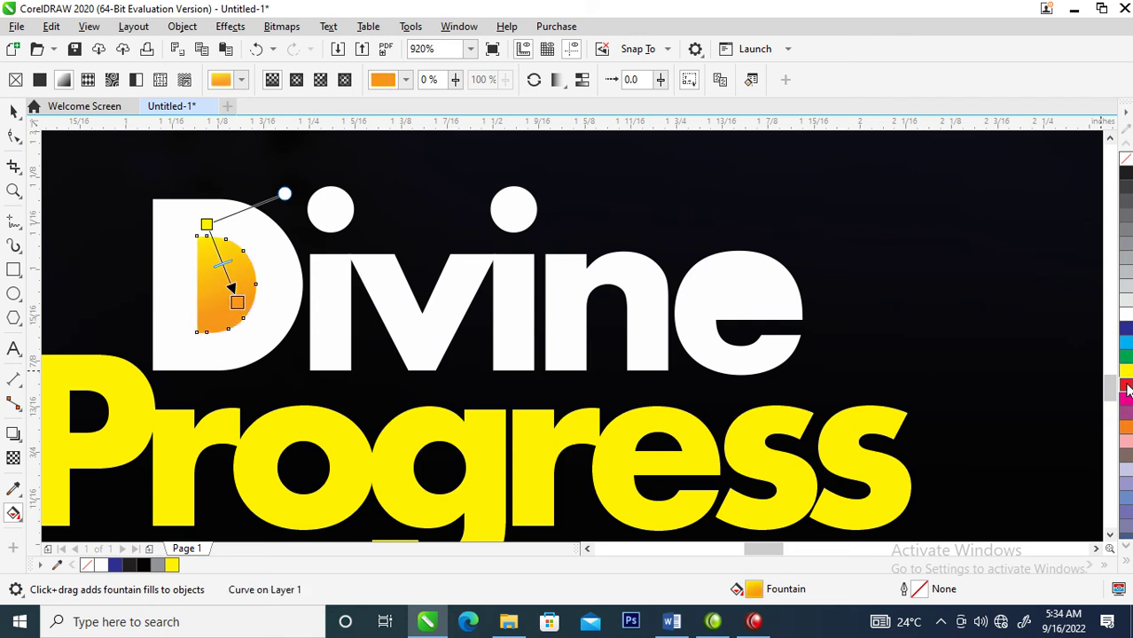
pyautogui.press('space')
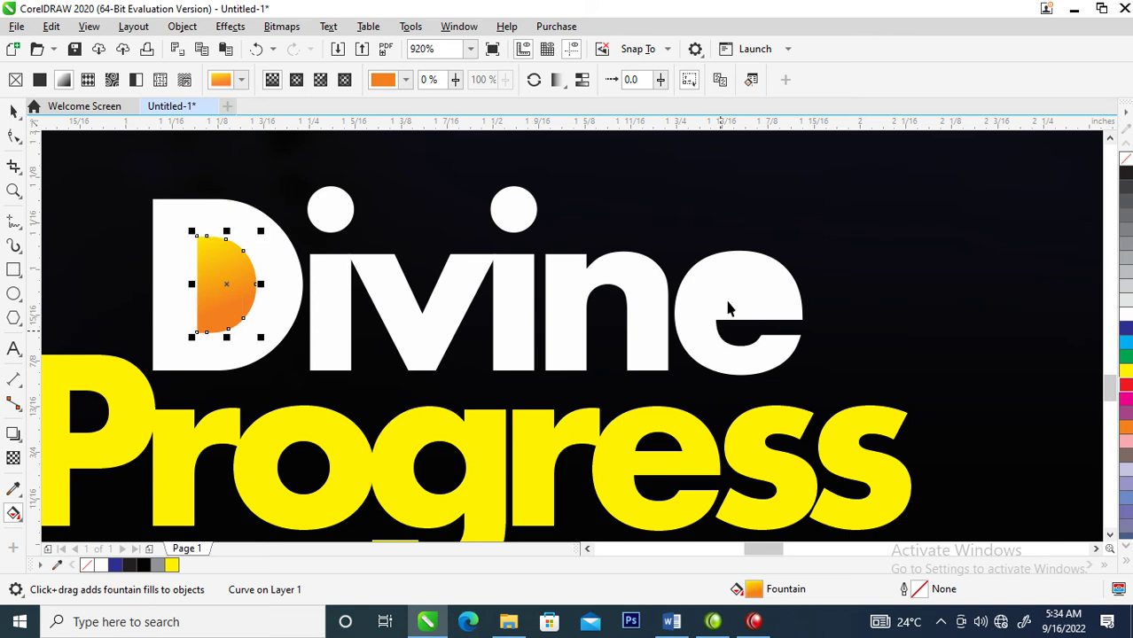
# Copy all properties of the D's gradient shape onto the inner shape of the letter e in "Divine"
pyautogui.moveTo(642, 217); pyautogui.dragTo(851, 352)
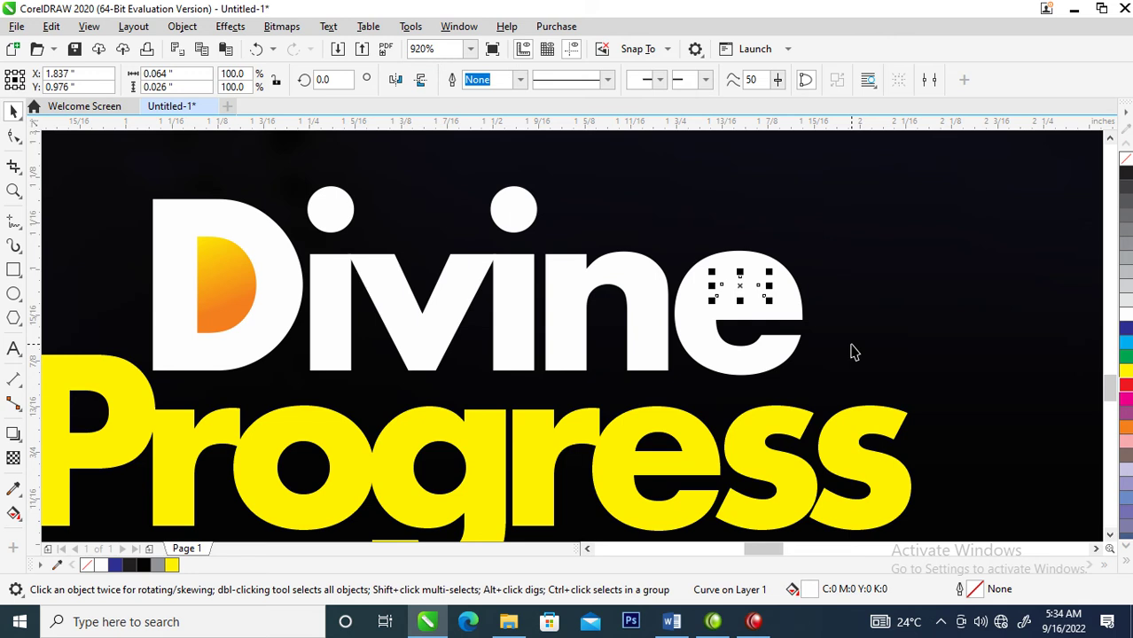
pyautogui.click(1125, 371)
pyautogui.moveTo(223, 284); pyautogui.dragTo(741, 289)
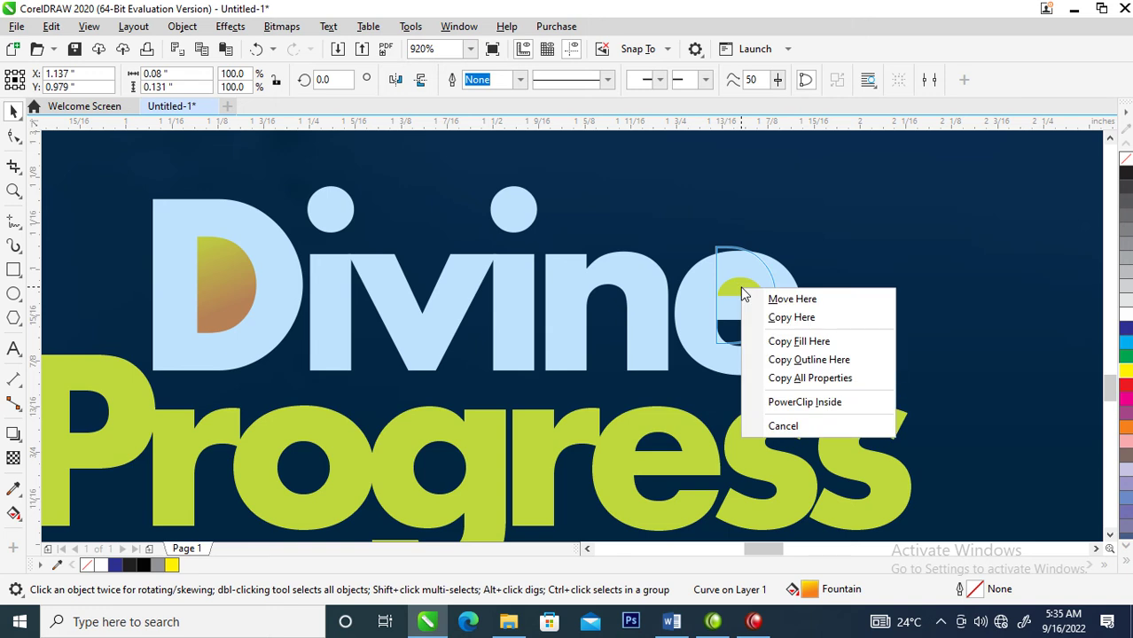
pyautogui.click(810, 379)
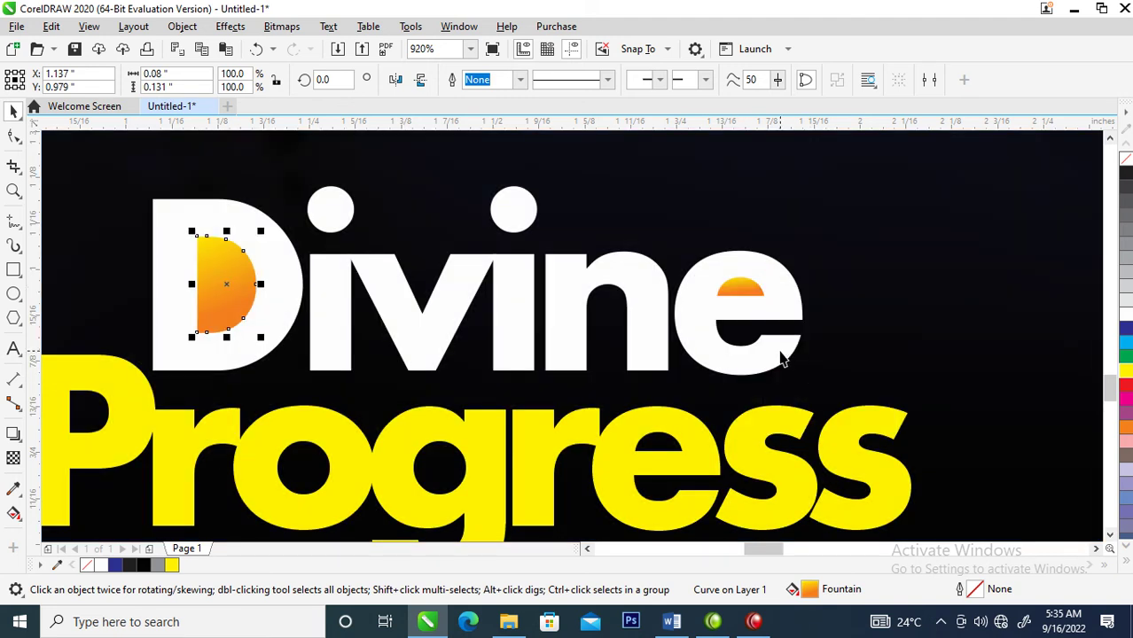
# Enlarge the stacked "Divine Progress" title to about 2.8 inches wide and place it at the lower part of the dark circle
pyautogui.scroll(-6, 587, 255)
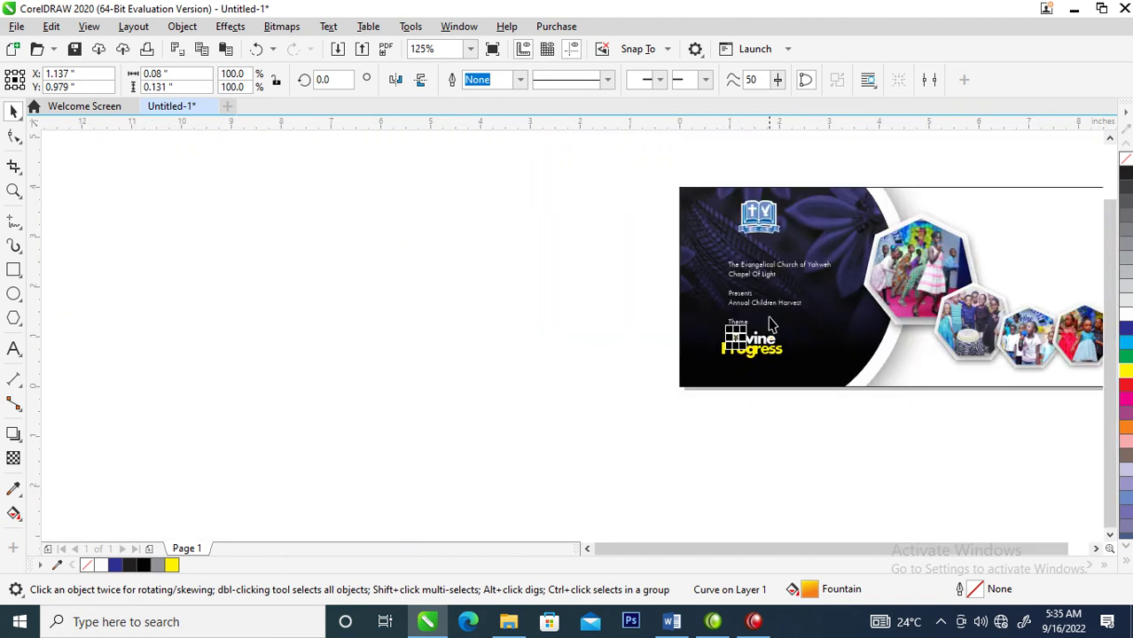
pyautogui.moveTo(587, 254); pyautogui.dragTo(908, 413)
pyautogui.moveTo(433, 305); pyautogui.dragTo(764, 458)
pyautogui.moveTo(679, 388); pyautogui.dragTo(785, 438)
pyautogui.moveTo(690, 321); pyautogui.dragTo(744, 340)
pyautogui.moveTo(554, 266); pyautogui.dragTo(714, 306)
pyautogui.press('Delete')
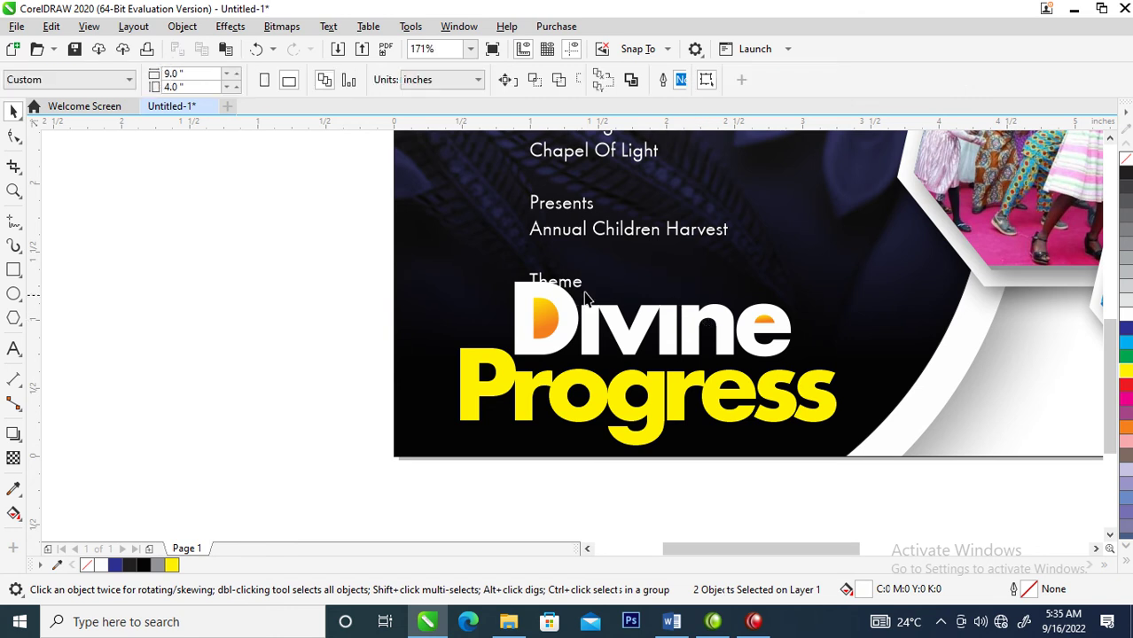
# Move "Theme" just above "Divine", widen its letter spacing and centre it horizontally on "Progress"
pyautogui.moveTo(581, 288); pyautogui.dragTo(650, 296)
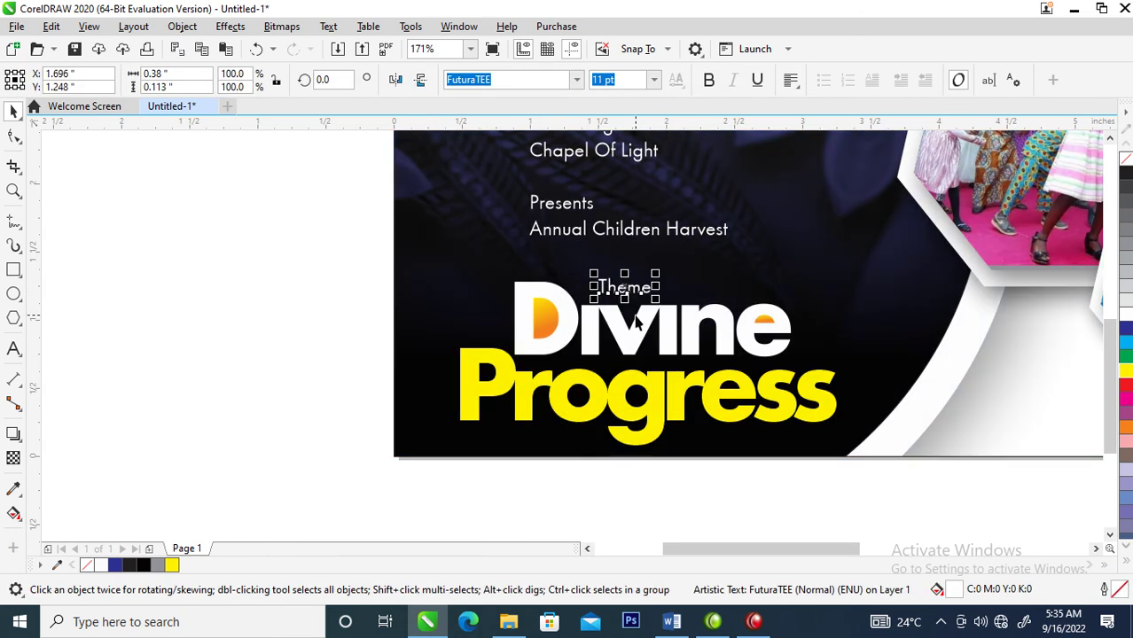
pyautogui.click(14, 136)
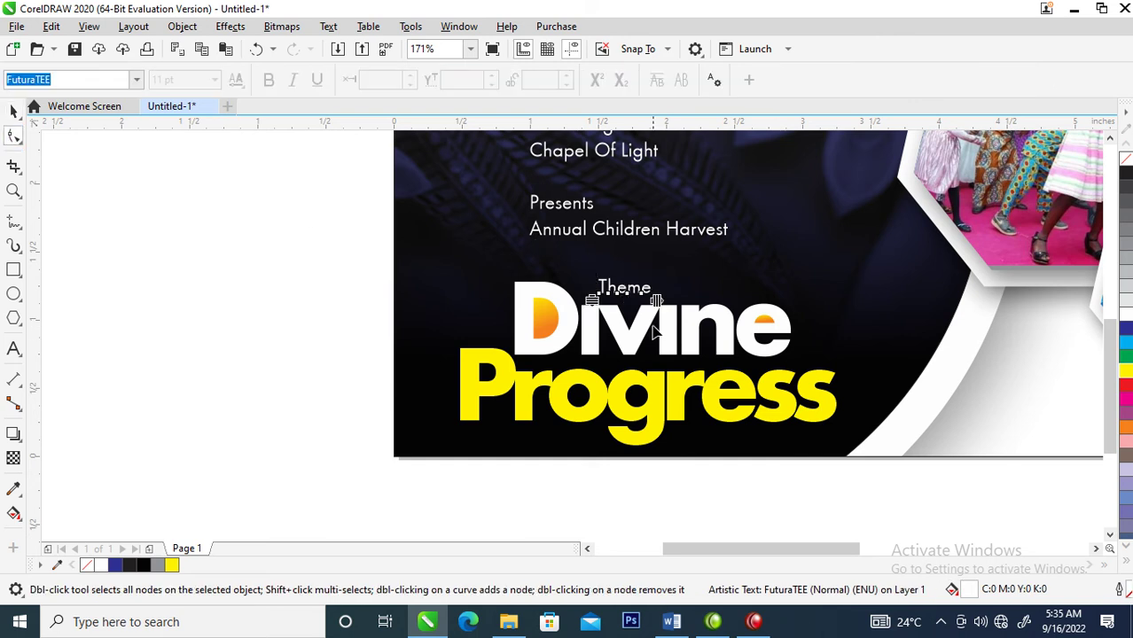
pyautogui.moveTo(661, 302); pyautogui.dragTo(714, 298)
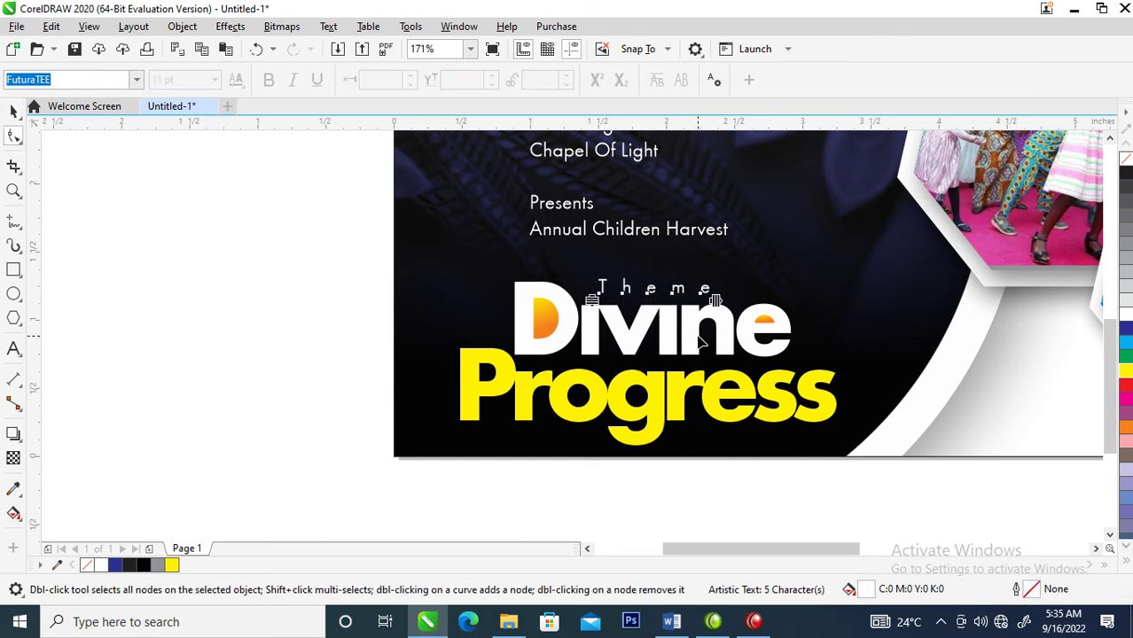
pyautogui.press('space')
pyautogui.keyDown('shift'); pyautogui.click(671, 405); pyautogui.keyUp('shift')
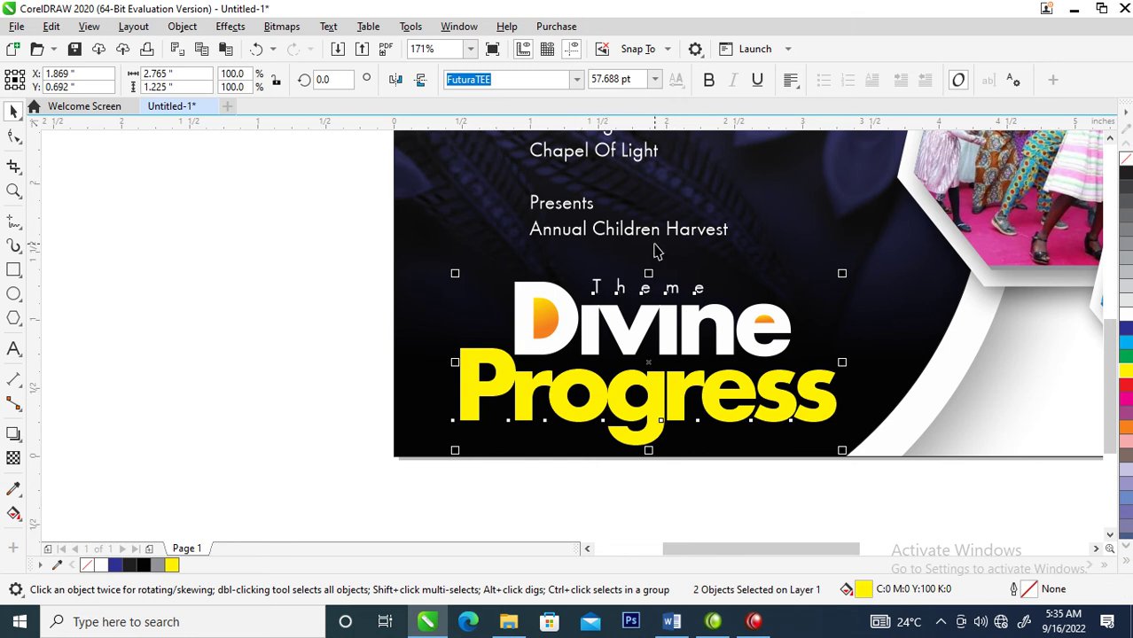
# Break "Annual Children Harvest" apart into words and set "Harvest" in the Hello Paris Serif font
pyautogui.click(647, 232)
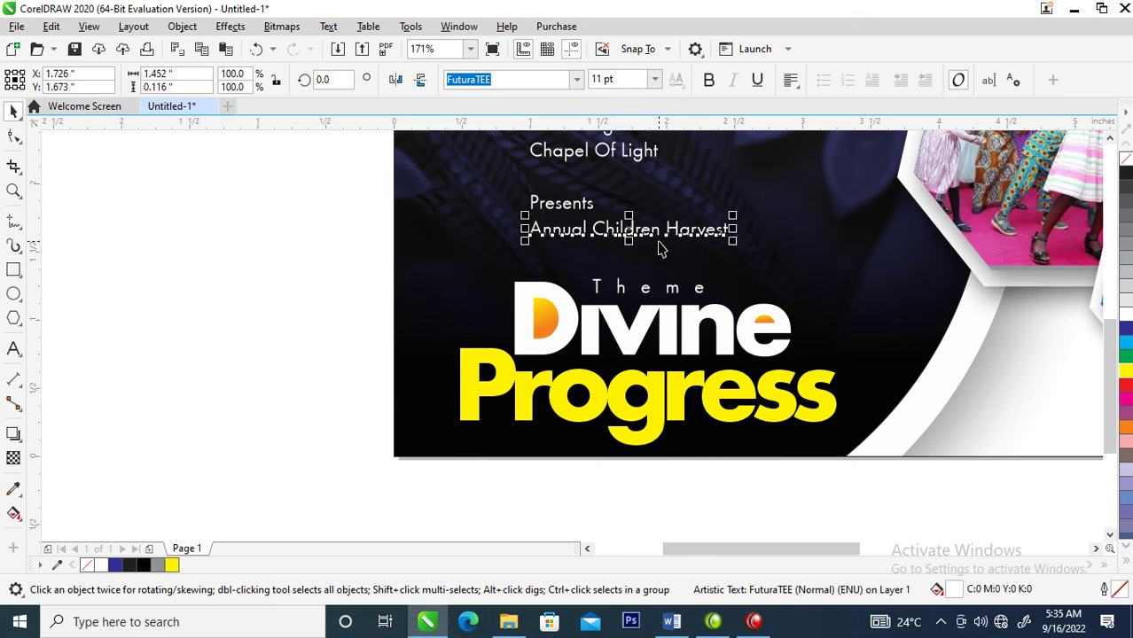
pyautogui.click(675, 228)
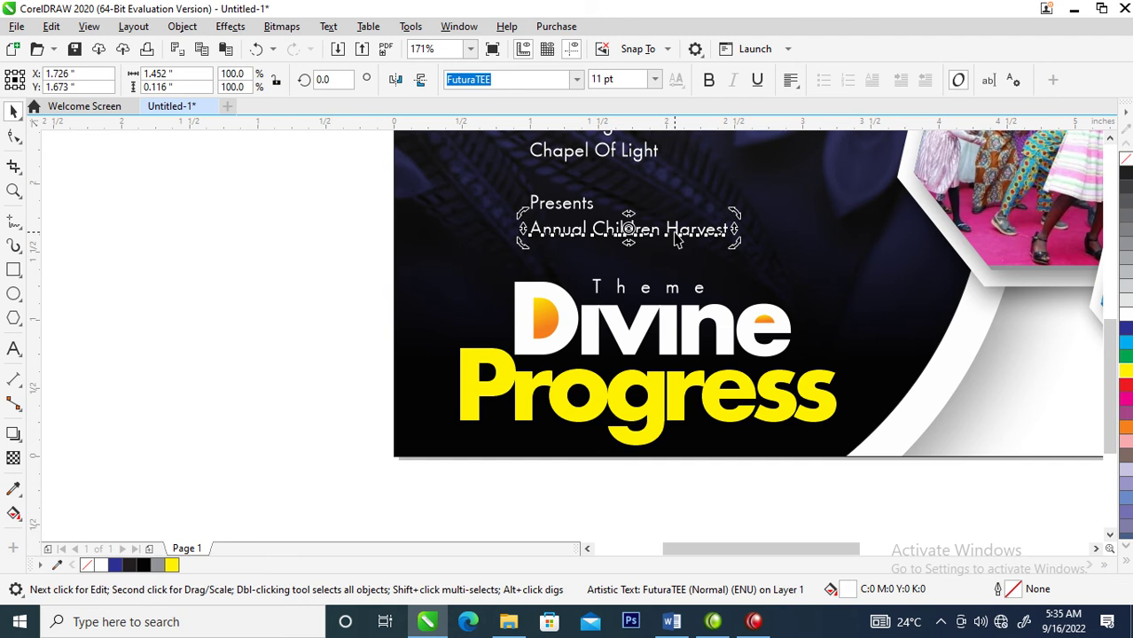
pyautogui.hotkey('ctrl', 'k')
pyautogui.click(673, 229)
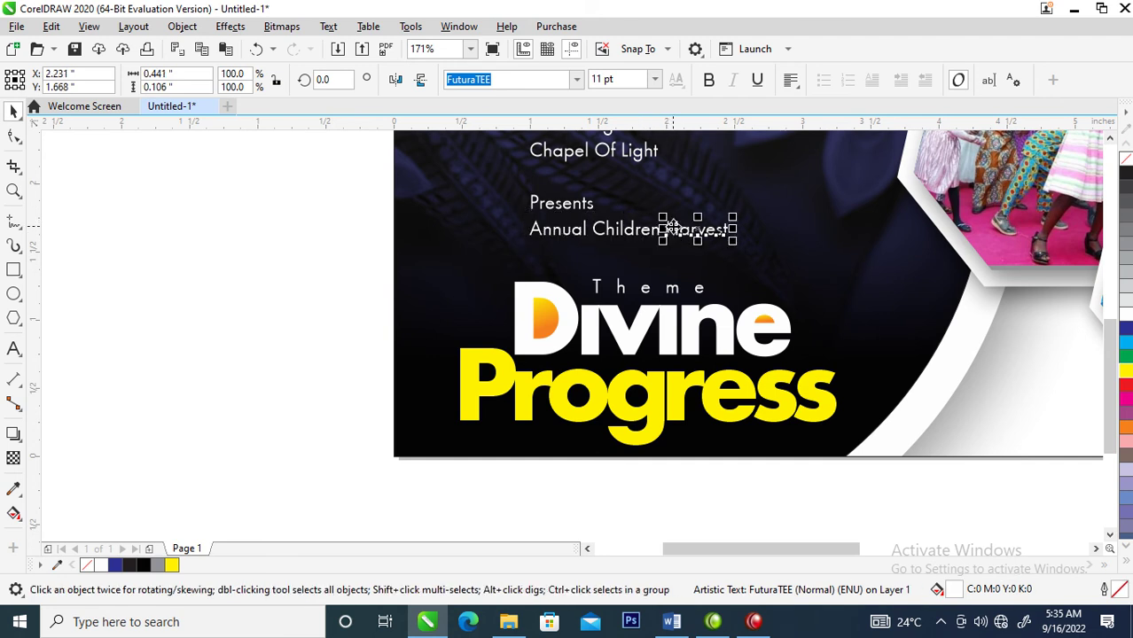
pyautogui.click(576, 79)
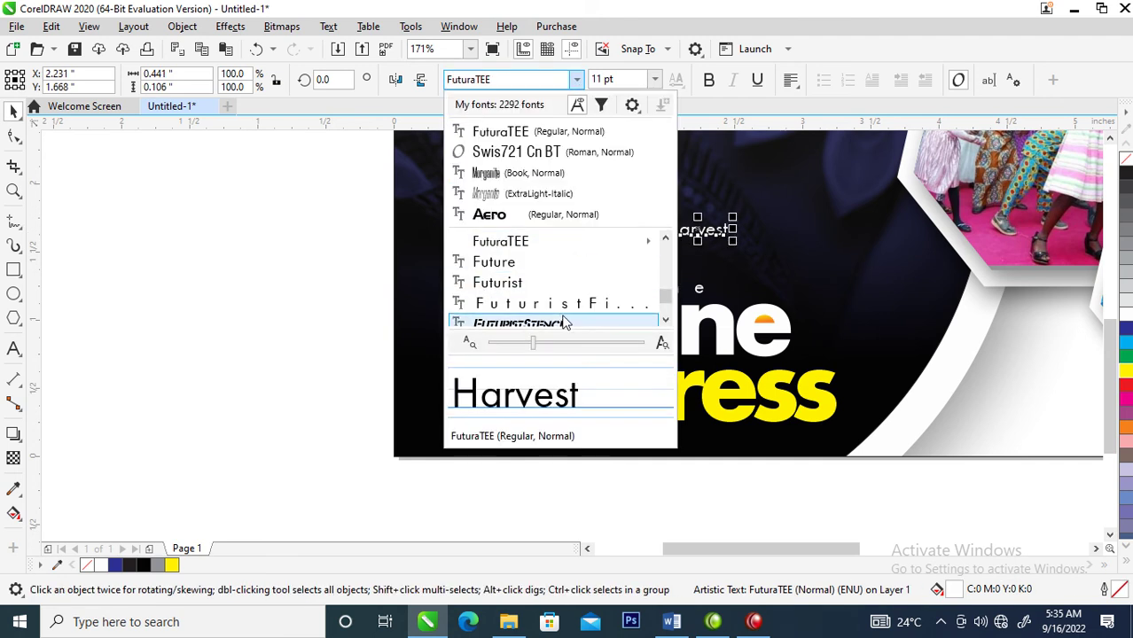
pyautogui.scroll(-5, 565, 321)
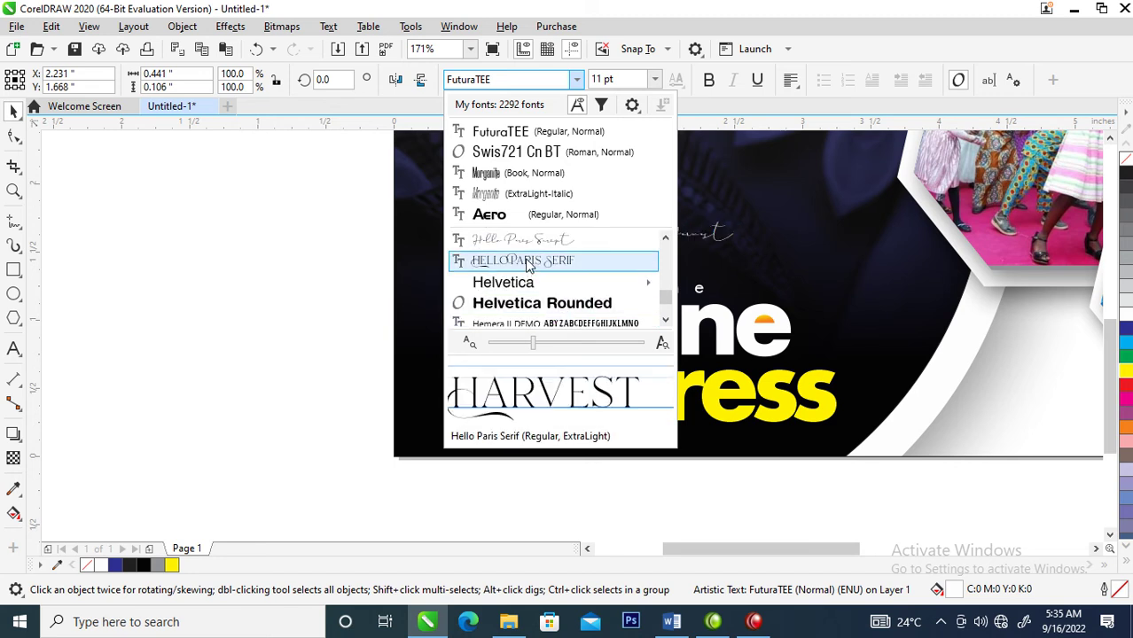
pyautogui.click(528, 261)
# Move the word "Harvest" beneath "Annual Children", slightly outdented from that line's start
pyautogui.press('z')
pyautogui.moveTo(418, 170); pyautogui.dragTo(878, 400)
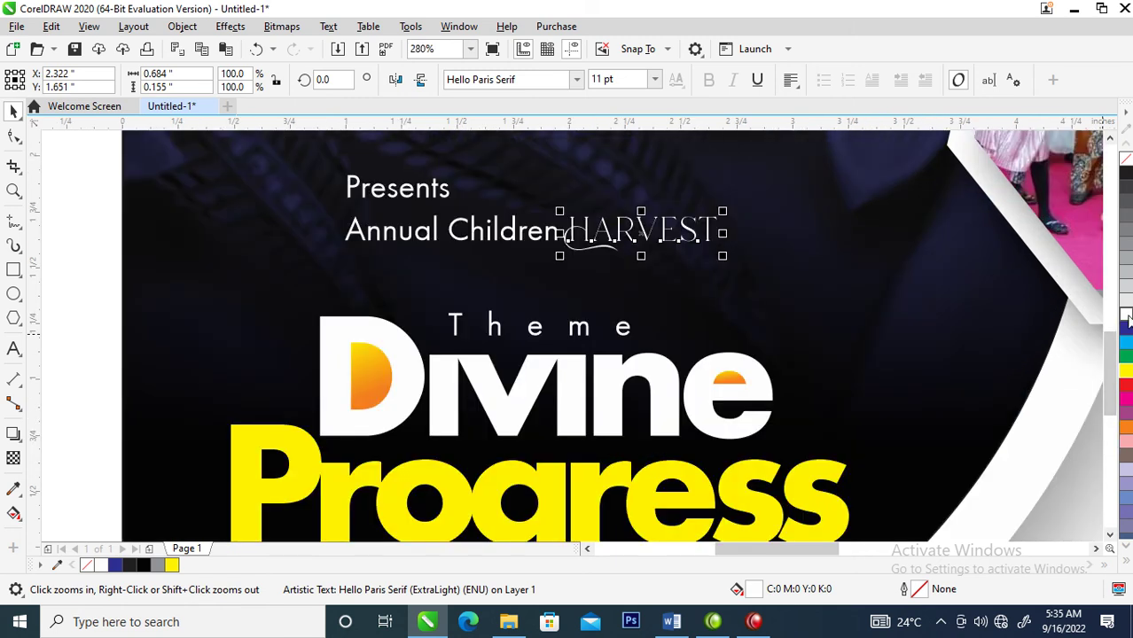
pyautogui.press('space')
pyautogui.moveTo(653, 232); pyautogui.dragTo(401, 285)
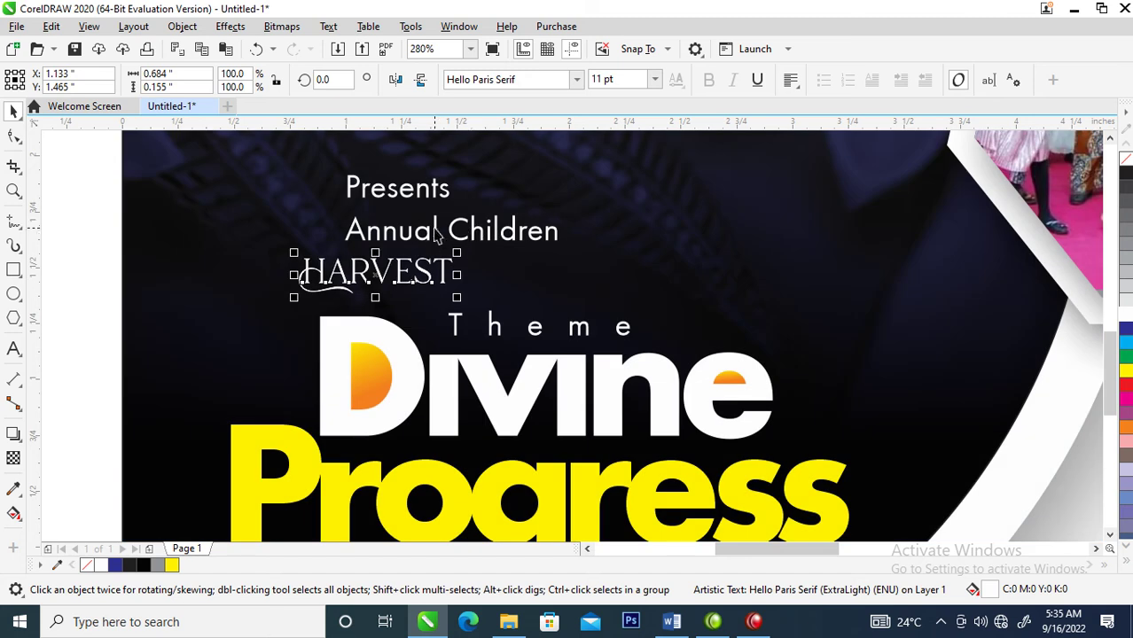
# Set the "Annual Children" line in the Trajan Pro font
pyautogui.click(463, 241)
pyautogui.keyDown('shift'); pyautogui.click(465, 245); pyautogui.keyUp('shift')
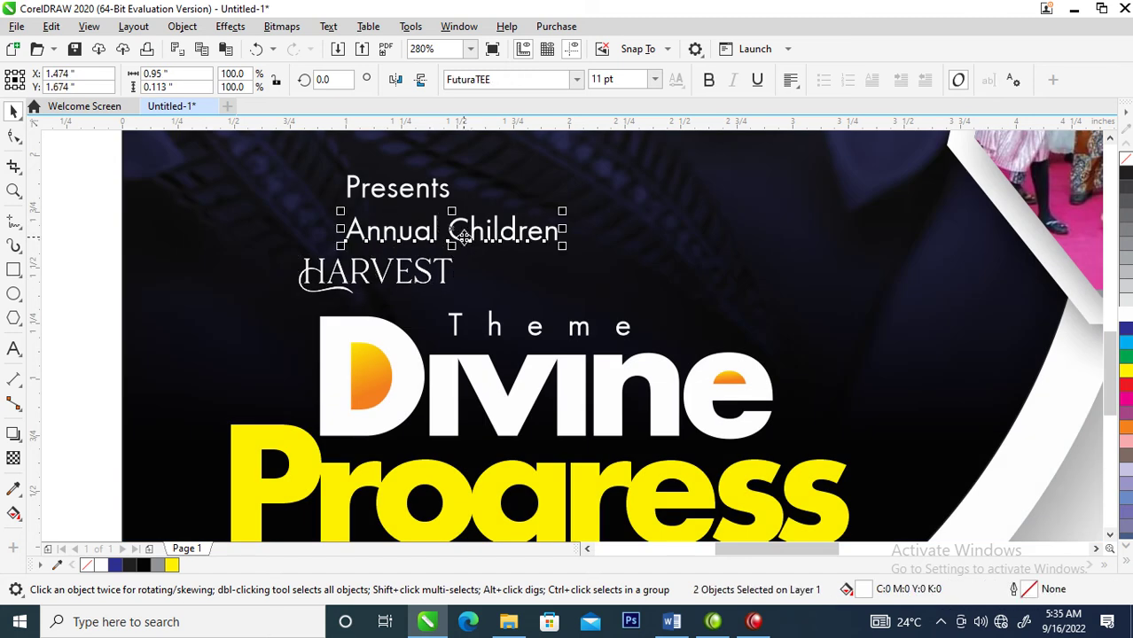
pyautogui.keyDown('shift'); pyautogui.click(448, 245); pyautogui.keyUp('shift')
pyautogui.click(576, 79)
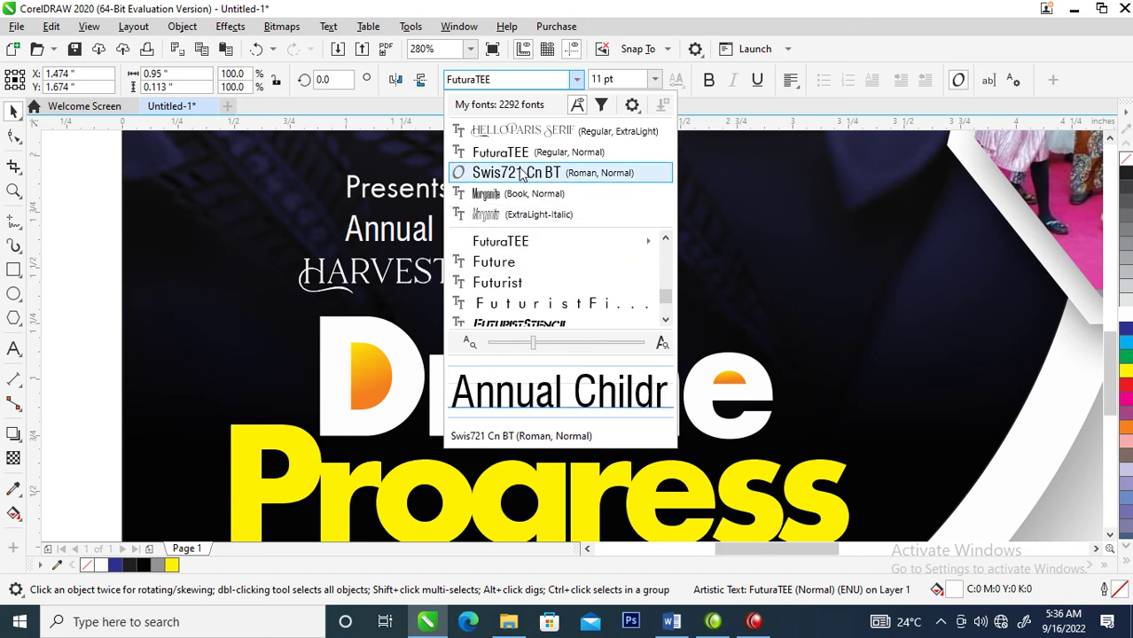
pyautogui.scroll(-10, 528, 248)
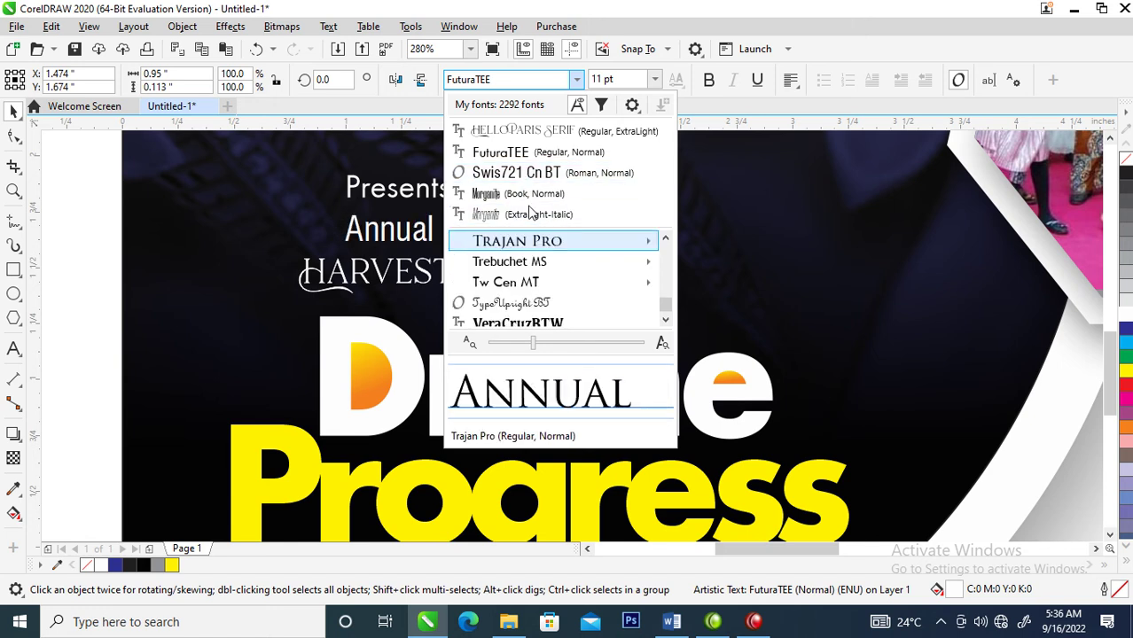
pyautogui.click(525, 241)
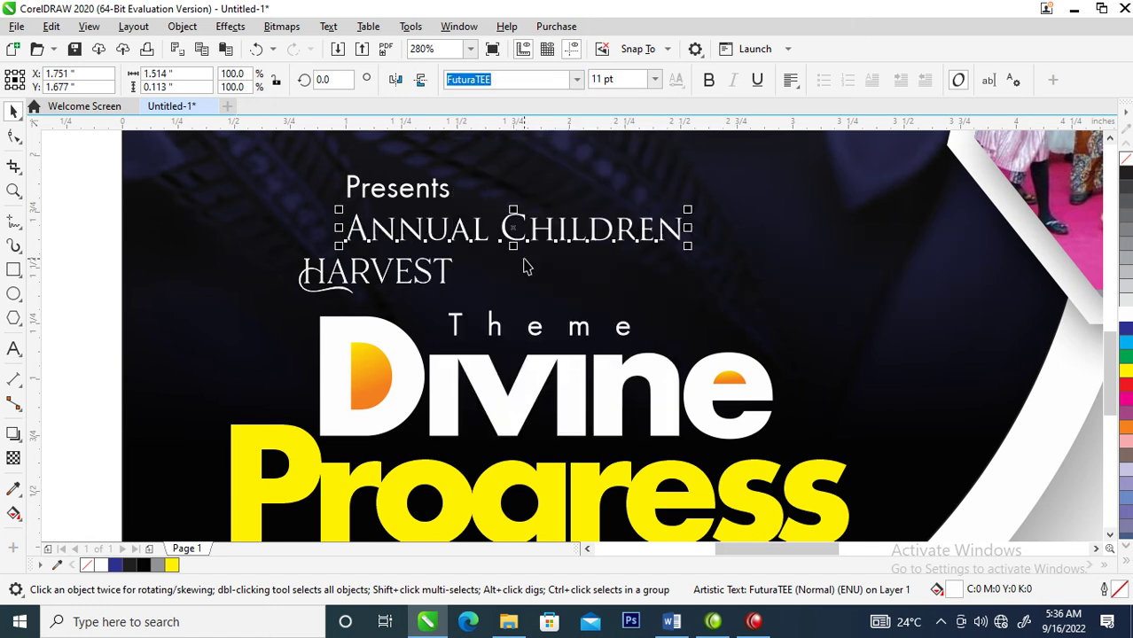
# Enlarge "Harvest" to about 2 inches wide and move "Annual Children" directly above it
pyautogui.click(429, 284)
pyautogui.moveTo(460, 256); pyautogui.dragTo(767, 216)
pyautogui.doubleClick(519, 210)
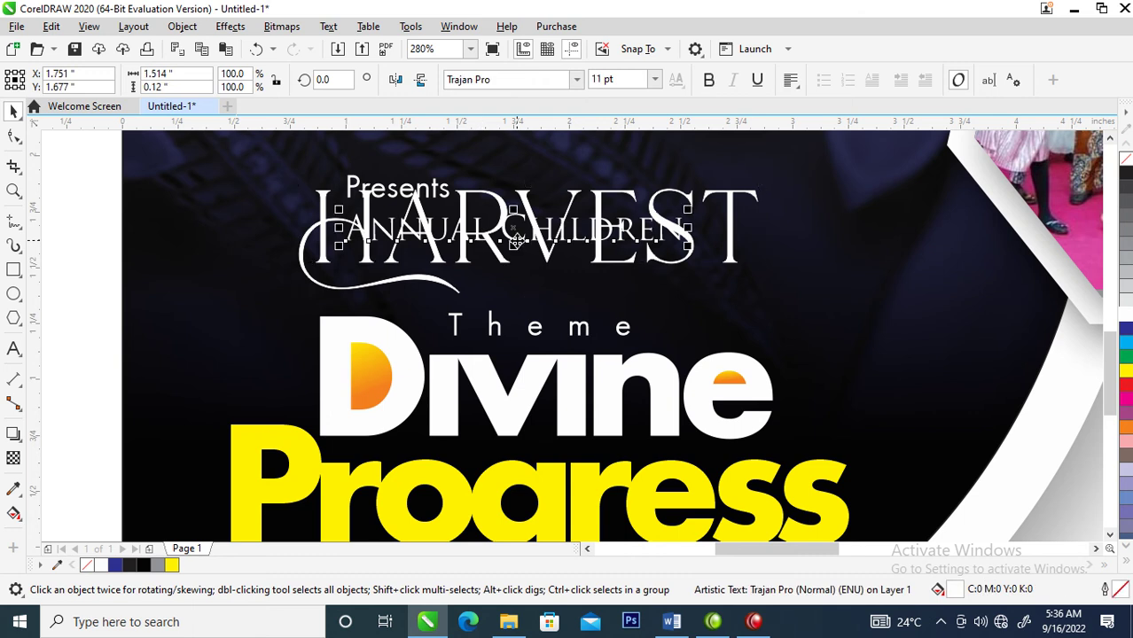
pyautogui.hotkey('ctrl', 'space')
pyautogui.moveTo(514, 235); pyautogui.dragTo(514, 164)
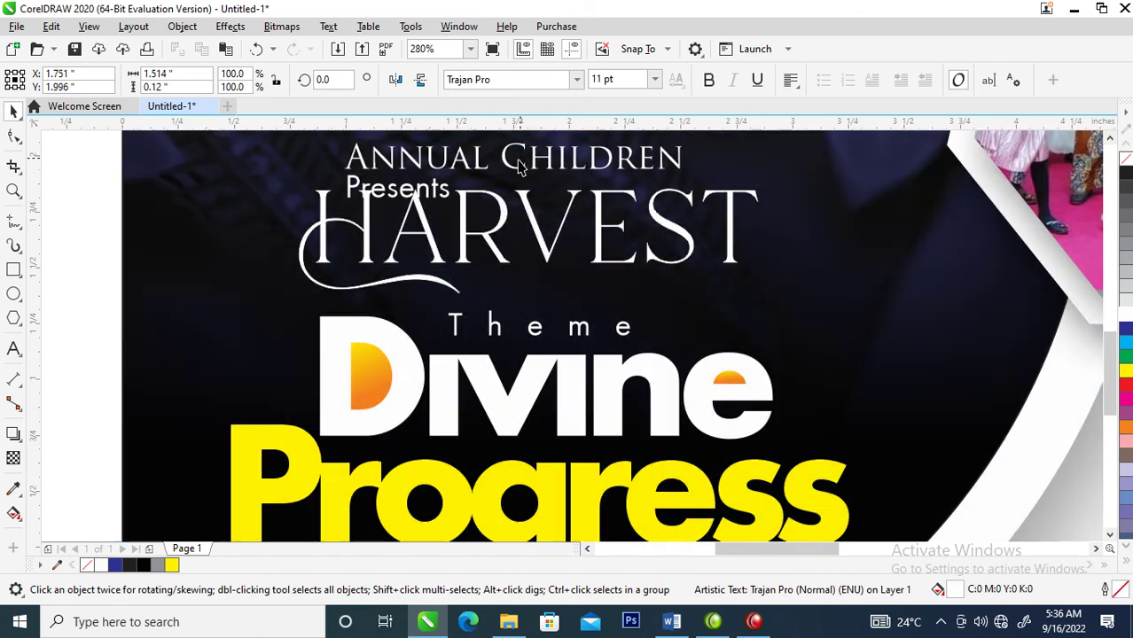
# Make the two church name lines bold and move them just beneath the church logo
pyautogui.scroll(-2, 468, 186)
pyautogui.press('z')
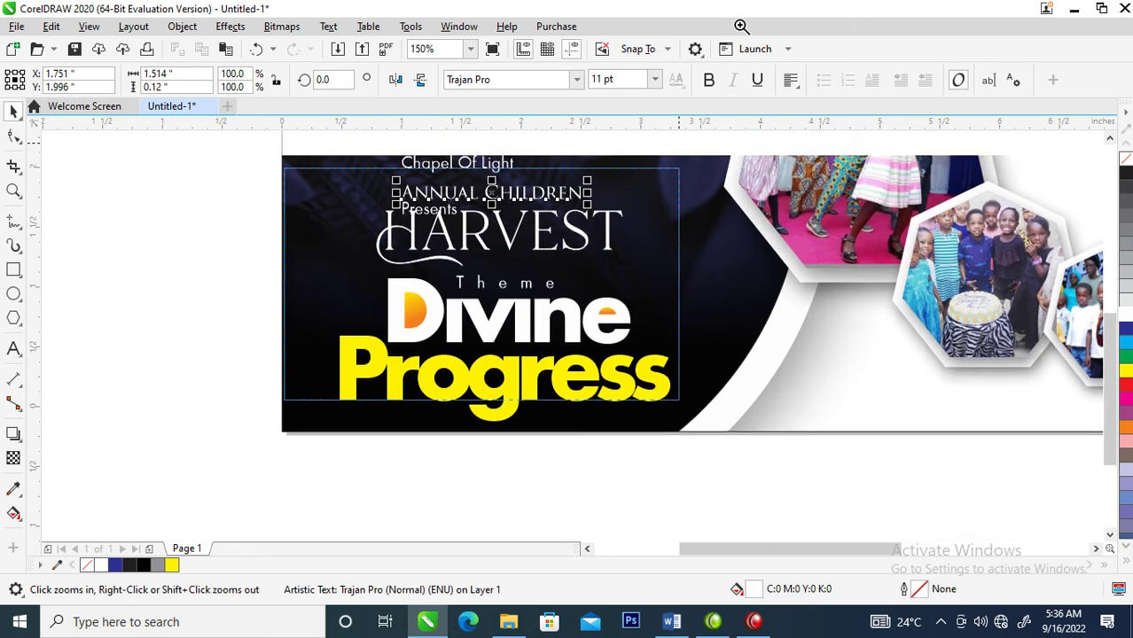
pyautogui.click(572, 227)
pyautogui.press('space')
pyautogui.click(570, 275)
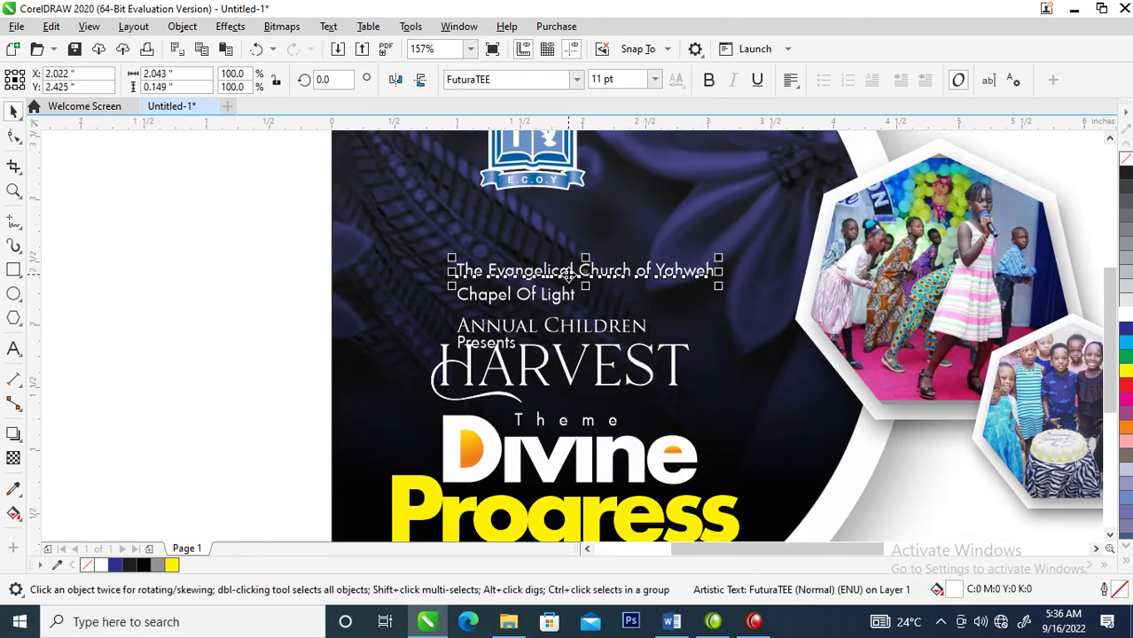
pyautogui.keyDown('shift'); pyautogui.click(560, 298); pyautogui.keyUp('shift')
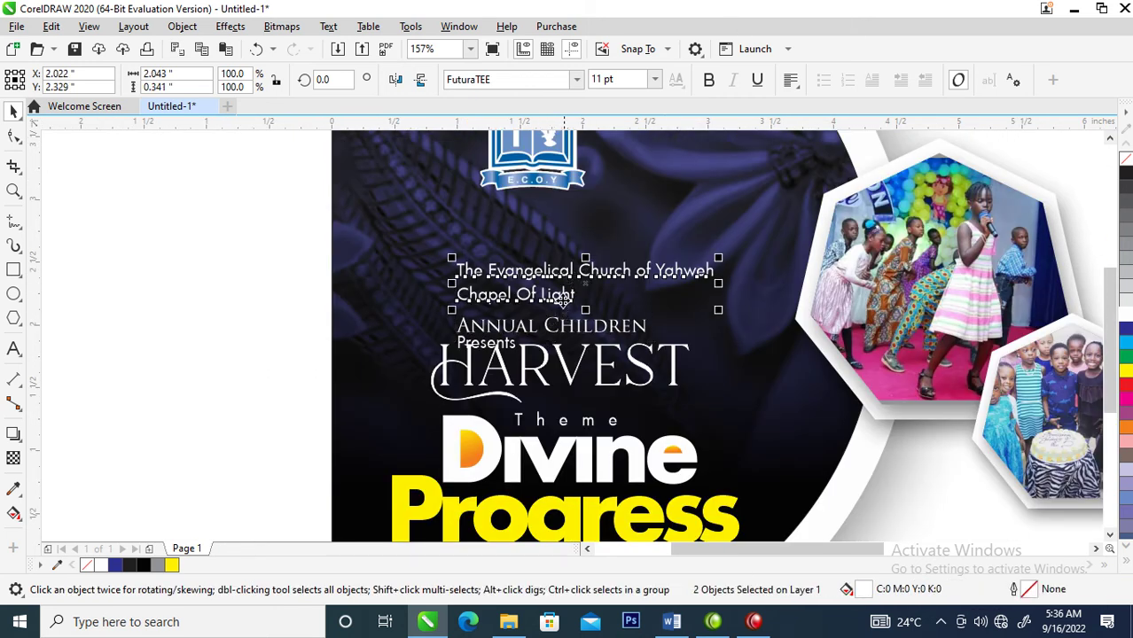
pyautogui.click(708, 80)
pyautogui.moveTo(638, 266); pyautogui.dragTo(623, 215)
# Centre the church name lines and the logo horizontally on "Progress"
pyautogui.keyDown('shift'); pyautogui.click(552, 166); pyautogui.keyUp('shift')
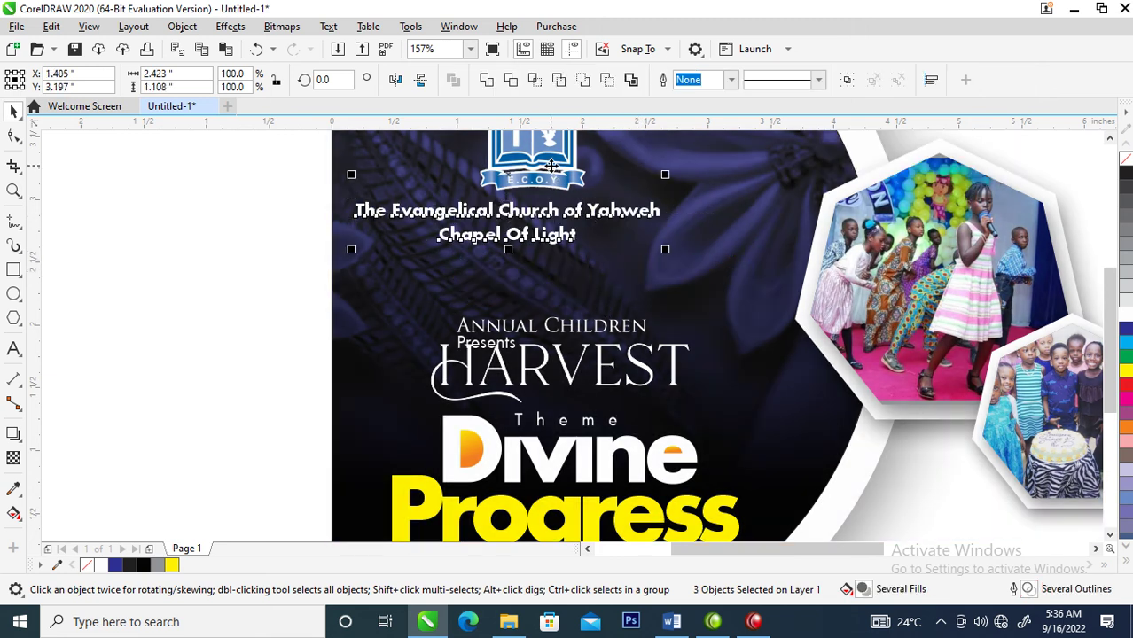
pyautogui.press('c')
pyautogui.keyDown('shift'); pyautogui.click(633, 528); pyautogui.keyUp('shift')
pyautogui.press('c')
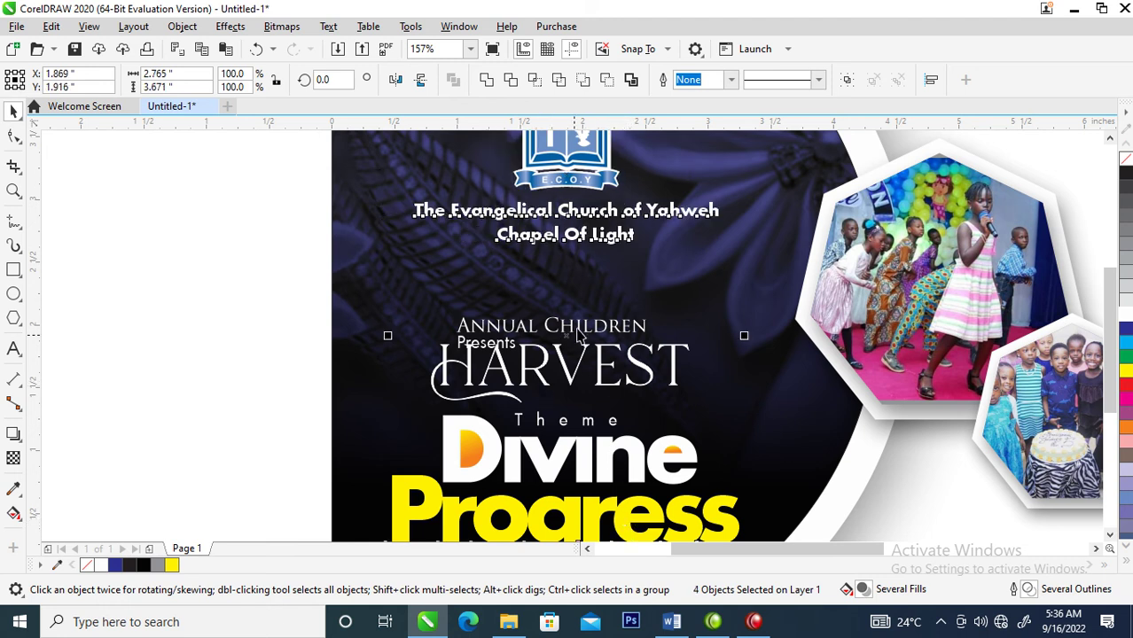
# Move "Presents" above "Annual Children" and widen its letter spacing to match "Theme"
pyautogui.moveTo(508, 349); pyautogui.dragTo(579, 296)
pyautogui.moveTo(589, 428); pyautogui.dragTo(576, 291)
pyautogui.click(648, 422)
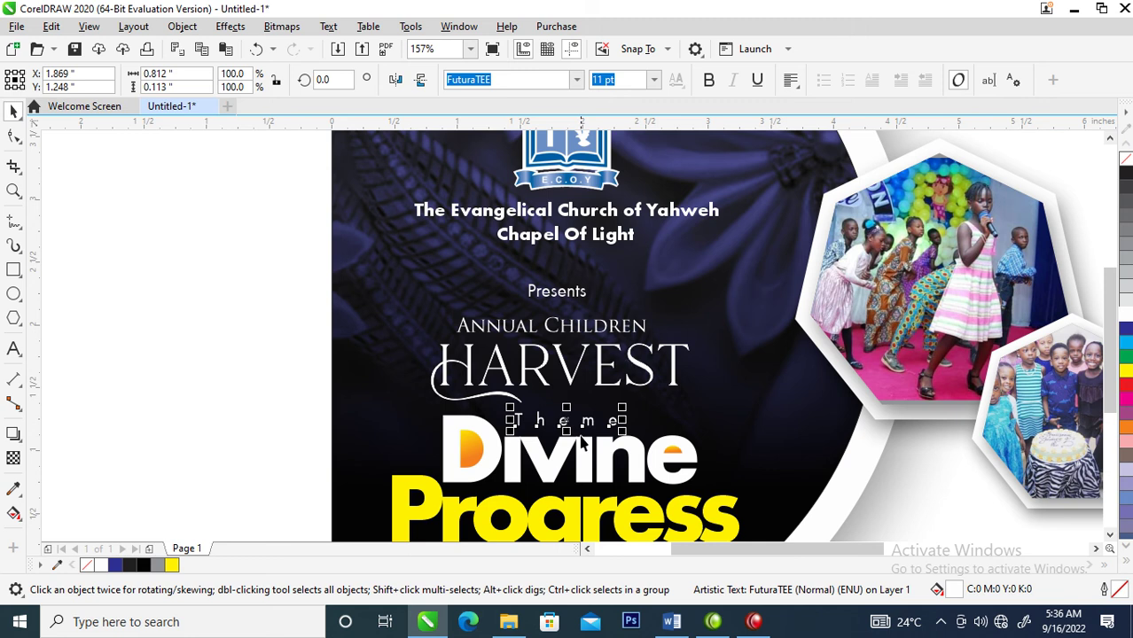
pyautogui.moveTo(588, 419); pyautogui.dragTo(579, 299)
pyautogui.click(667, 430)
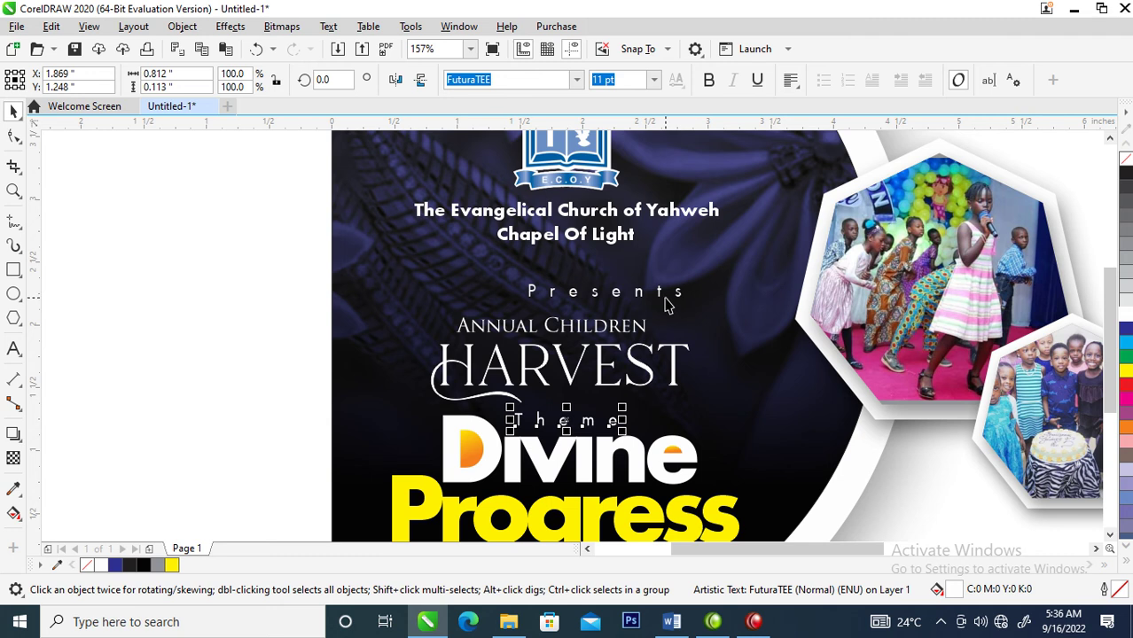
# Centre "Presents", "Annual Children", "Harvest" and "Theme" horizontally on "Progress"
pyautogui.moveTo(331, 255); pyautogui.dragTo(741, 436)
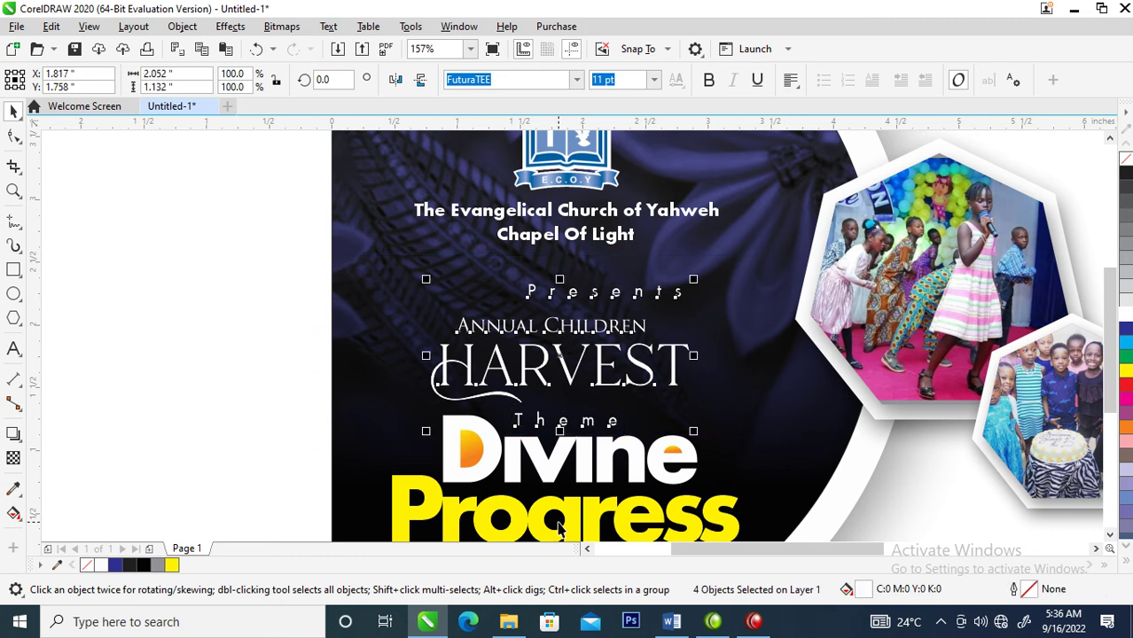
pyautogui.keyDown('shift'); pyautogui.click(590, 528); pyautogui.keyUp('shift')
pyautogui.press('c')
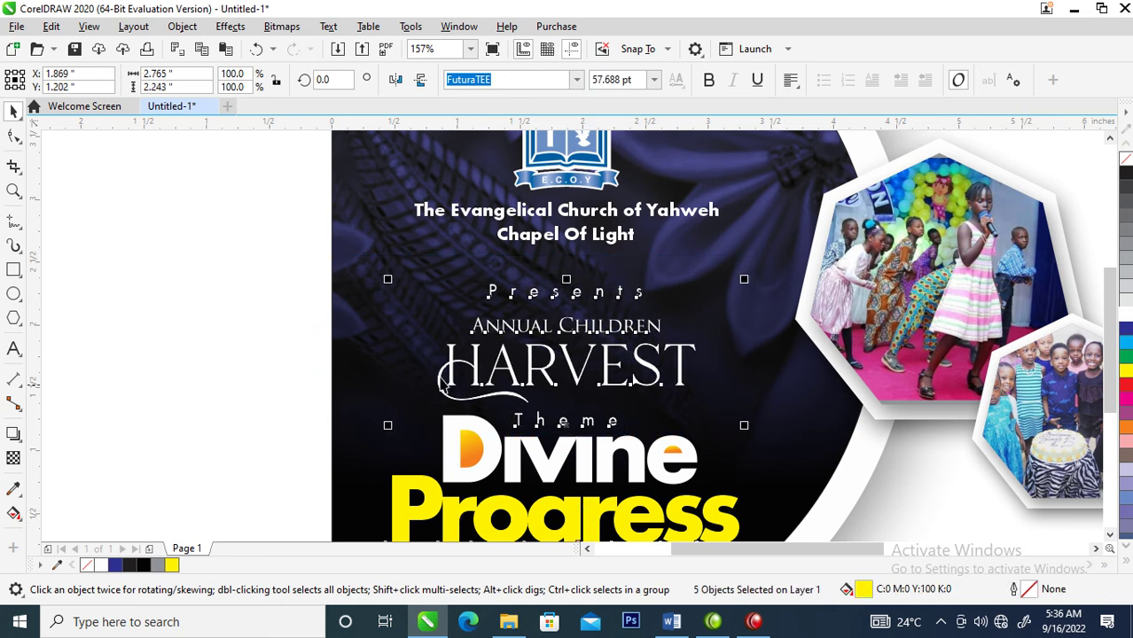
pyautogui.click(118, 289)
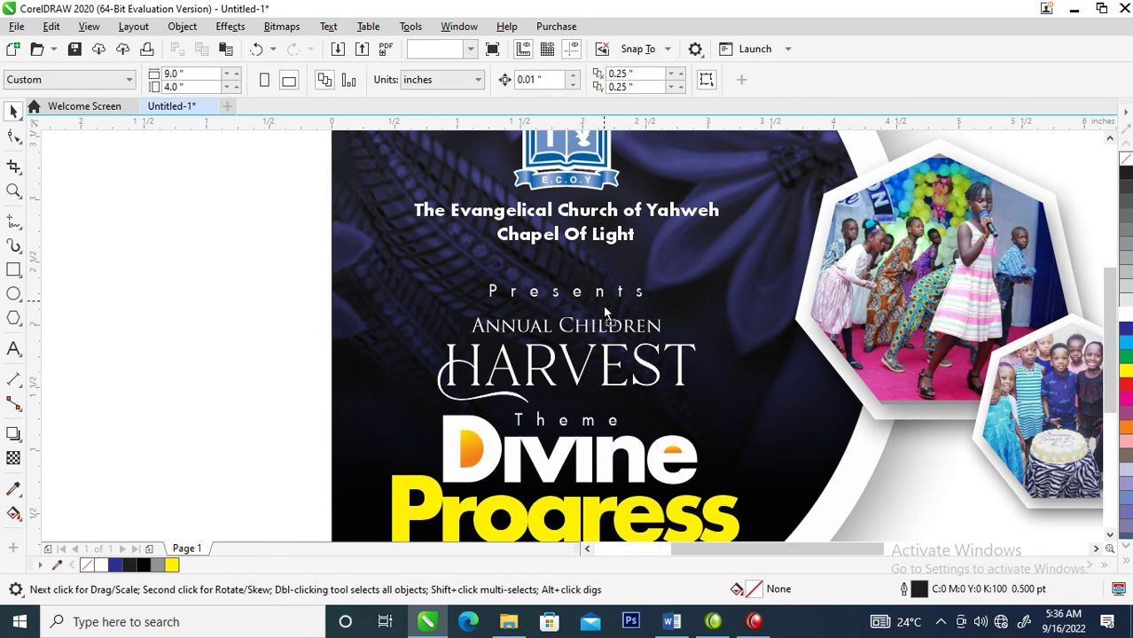
# Bring "Presents" closer to "Annual Children", and shift these two lines and "Harvest" up toward the church name
pyautogui.click(602, 301)
pyautogui.press('Down')
pyautogui.hotkey('ctrl', 'space')
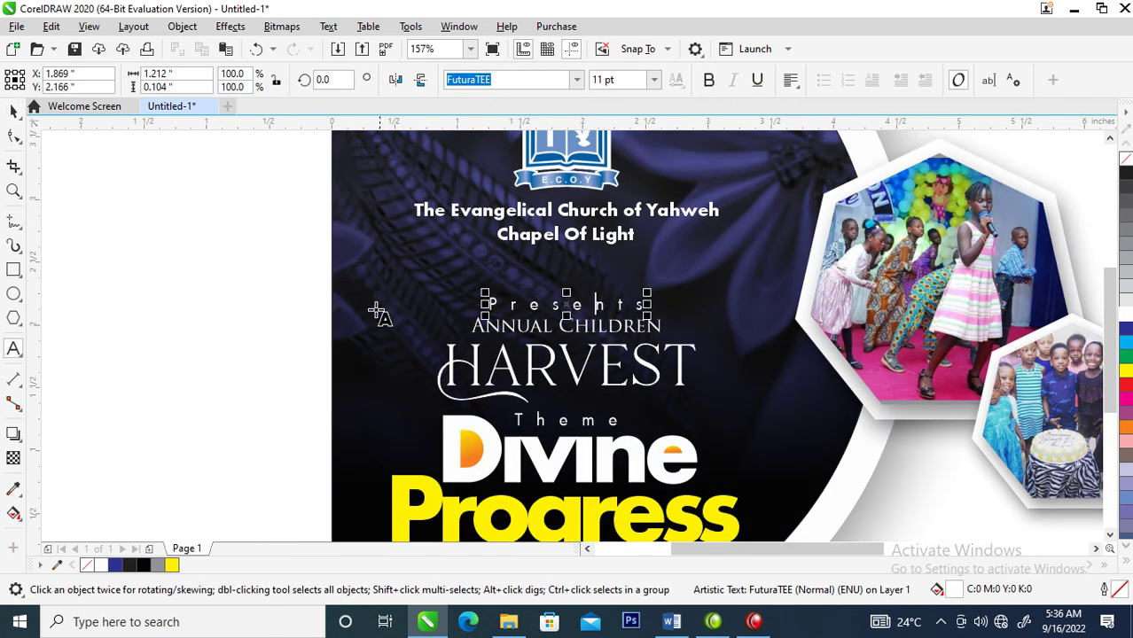
pyautogui.moveTo(352, 292); pyautogui.dragTo(745, 414)
pyautogui.click(680, 358)
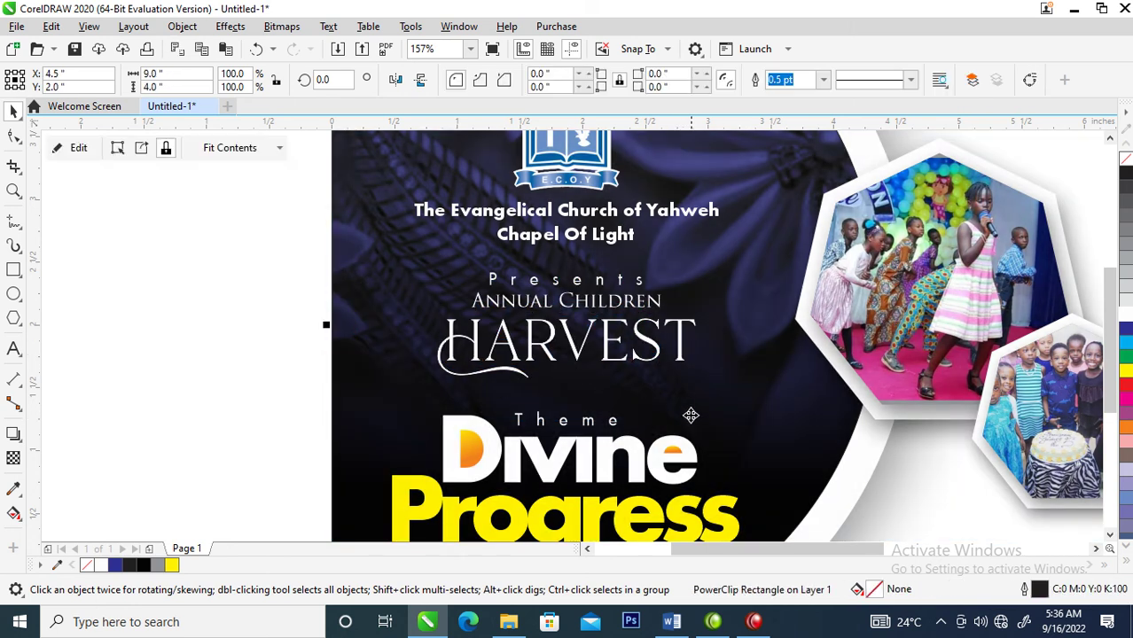
# Move "Theme" and the "Divine Progress" title up slightly and group them
pyautogui.scroll(-3, 696, 415)
pyautogui.press('z')
pyautogui.moveTo(539, 309); pyautogui.dragTo(797, 474)
pyautogui.moveTo(293, 397); pyautogui.dragTo(701, 530)
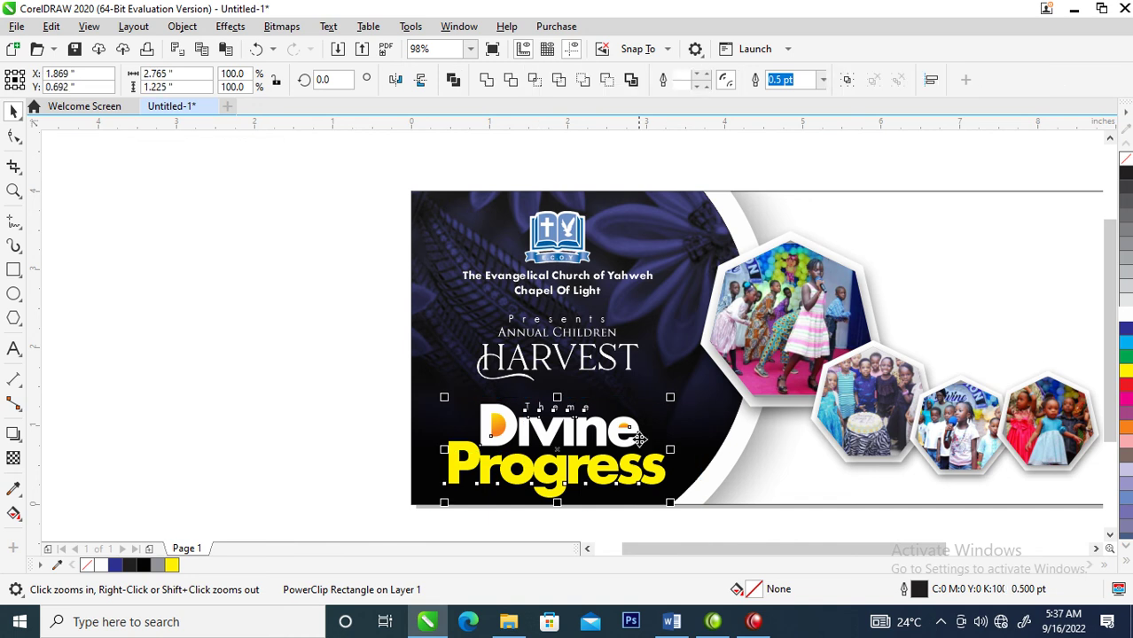
pyautogui.moveTo(634, 441); pyautogui.dragTo(631, 422)
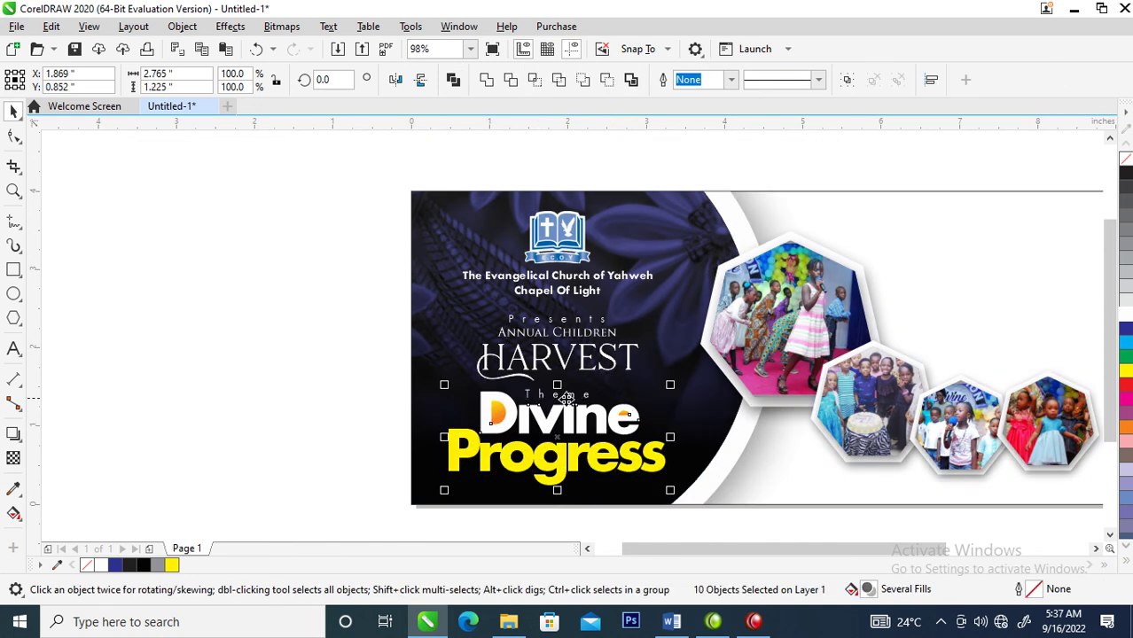
pyautogui.hotkey('ctrl', 'g')
# Move the "Presents", "Annual Children", "Harvest" and theme title block up slightly and centre it on the church name
pyautogui.keyDown('shift'); pyautogui.click(582, 368); pyautogui.keyUp('shift')
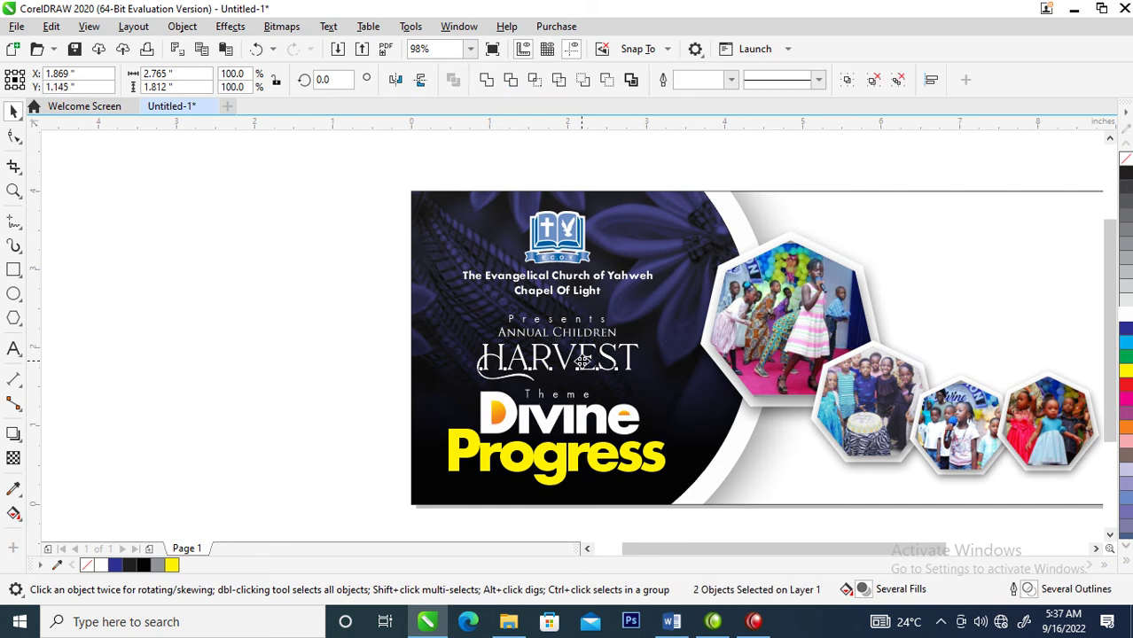
pyautogui.keyDown('shift'); pyautogui.click(588, 334); pyautogui.keyUp('shift')
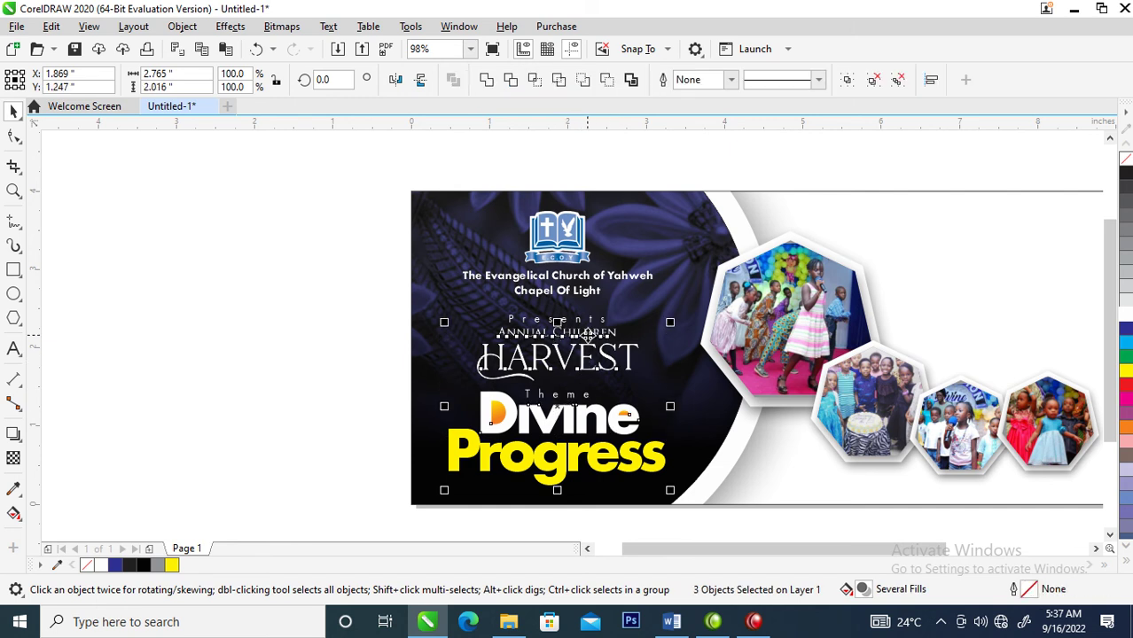
pyautogui.moveTo(306, 305); pyautogui.dragTo(706, 509)
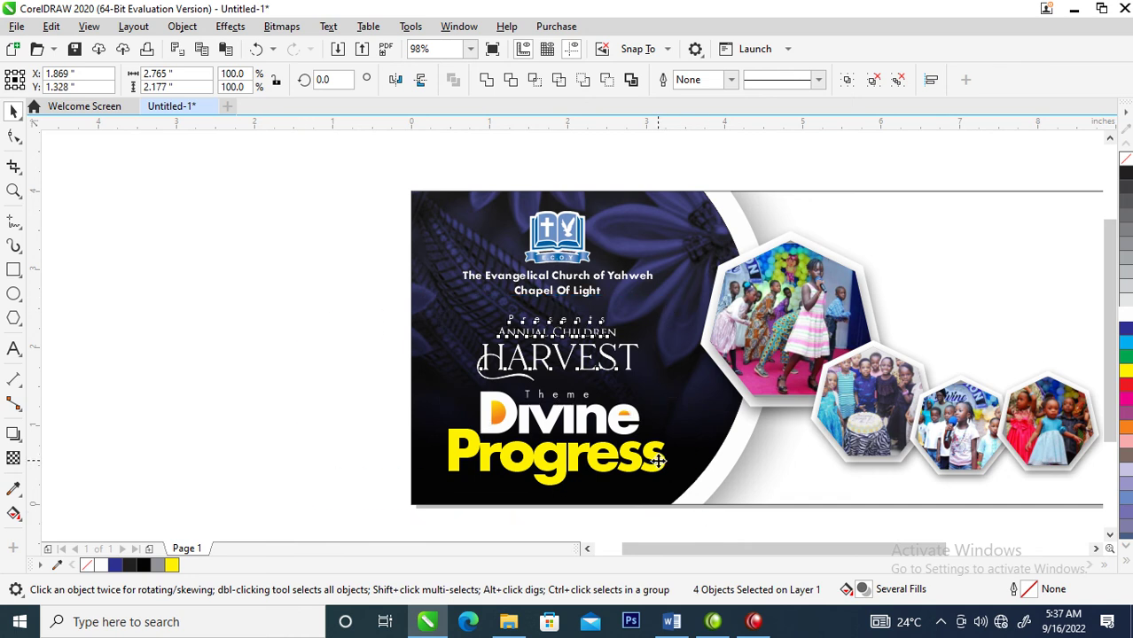
pyautogui.moveTo(659, 460); pyautogui.dragTo(666, 455)
pyautogui.keyDown('shift'); pyautogui.click(638, 282); pyautogui.keyUp('shift')
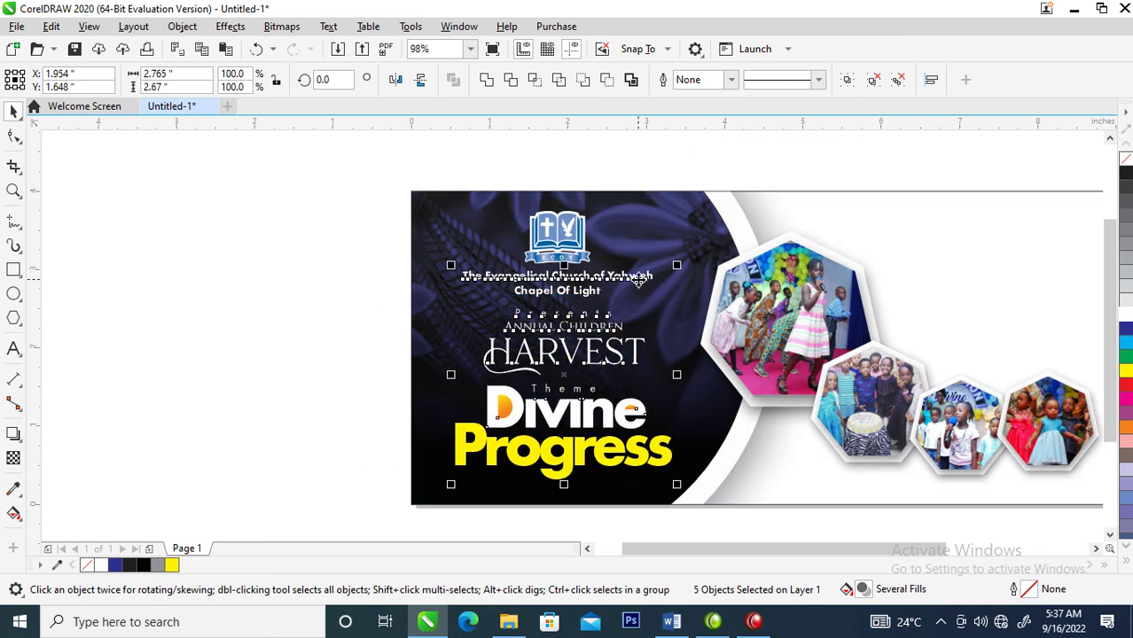
pyautogui.press('c')
# Shrink the church logo slightly and move the two church name lines up closer beneath it
pyautogui.click(551, 228)
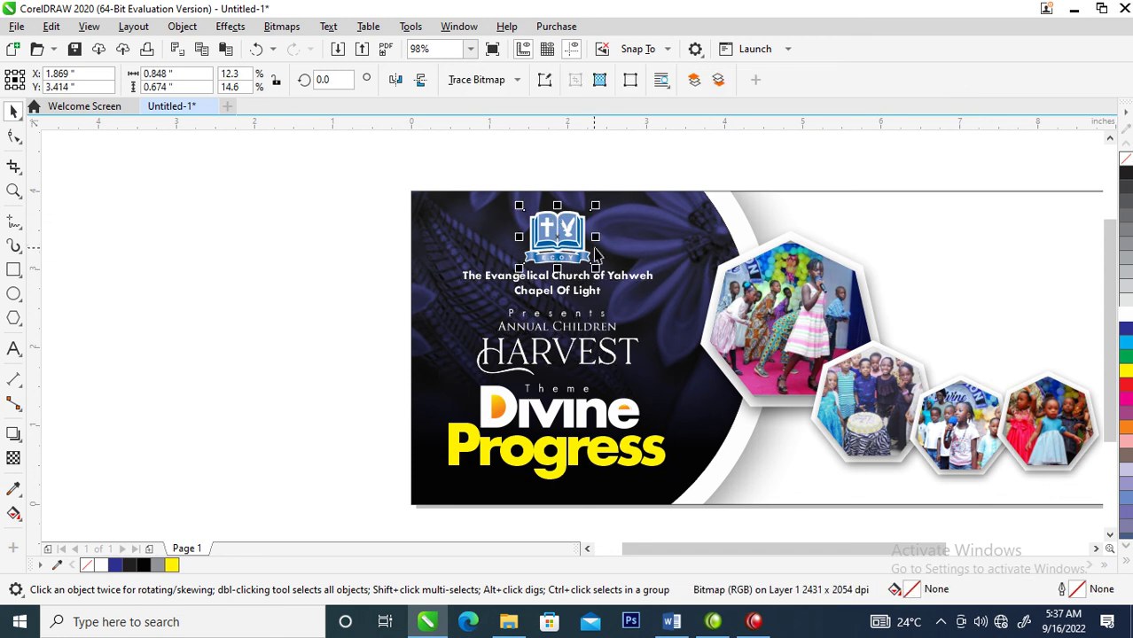
pyautogui.click(566, 260)
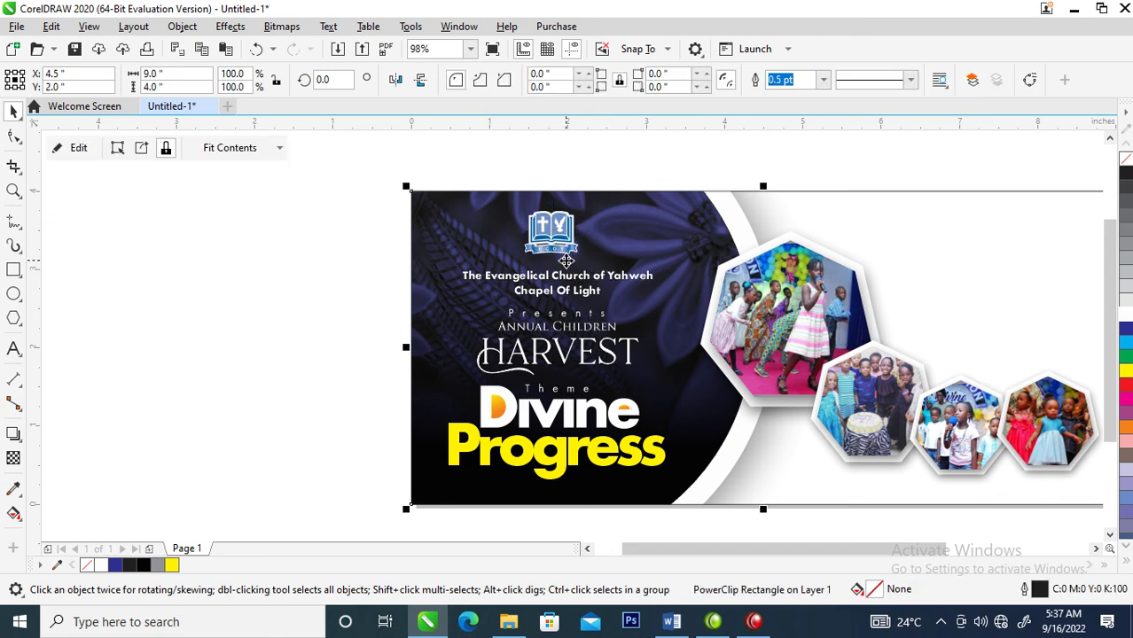
pyautogui.moveTo(329, 267); pyautogui.dragTo(709, 309)
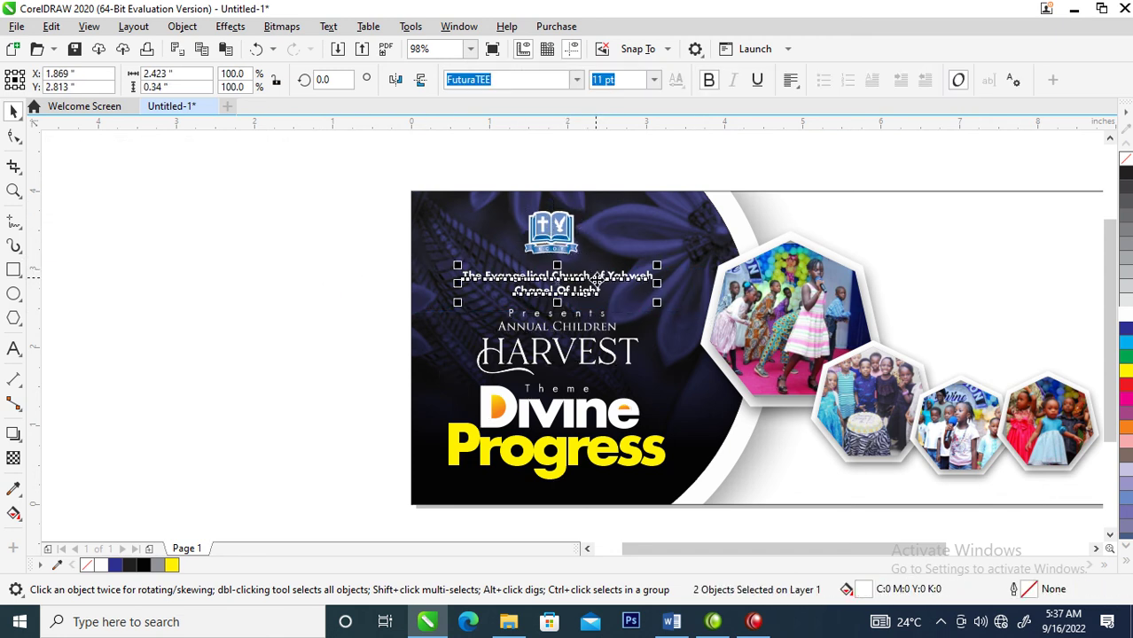
pyautogui.moveTo(595, 279); pyautogui.dragTo(597, 271)
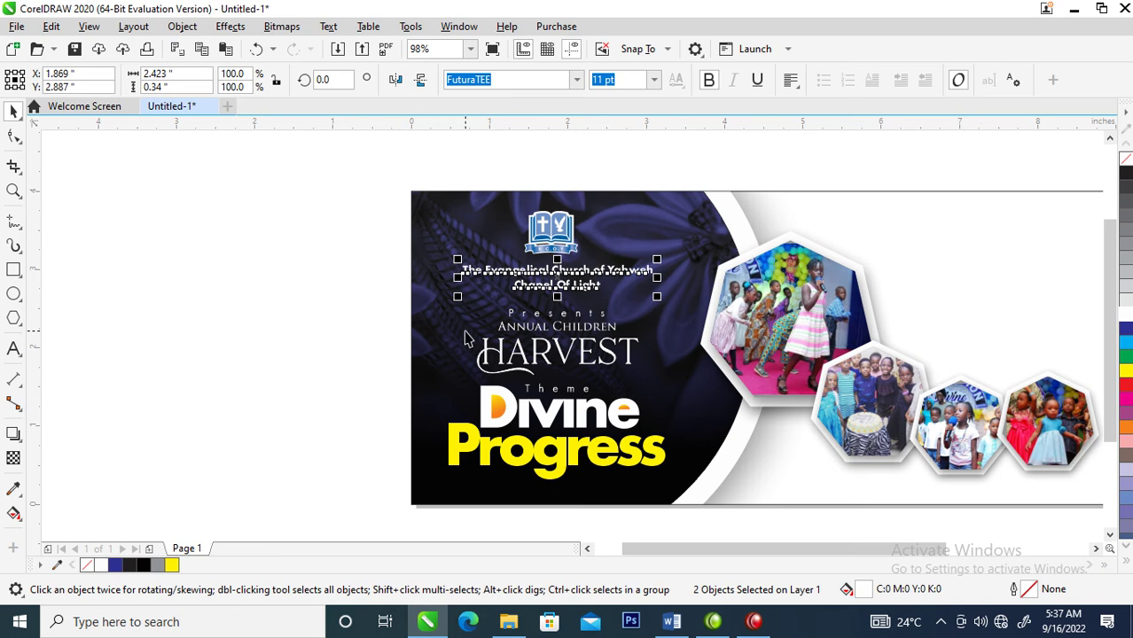
pyautogui.click(297, 282)
# Move the event details text onto the banner's white right area and set it in the FuturaTEE font
pyautogui.scroll(-5, 302, 284)
pyautogui.press('z')
pyautogui.moveTo(434, 280); pyautogui.dragTo(866, 414)
pyautogui.press('space')
pyautogui.moveTo(694, 326); pyautogui.dragTo(512, 254)
pyautogui.click(576, 79)
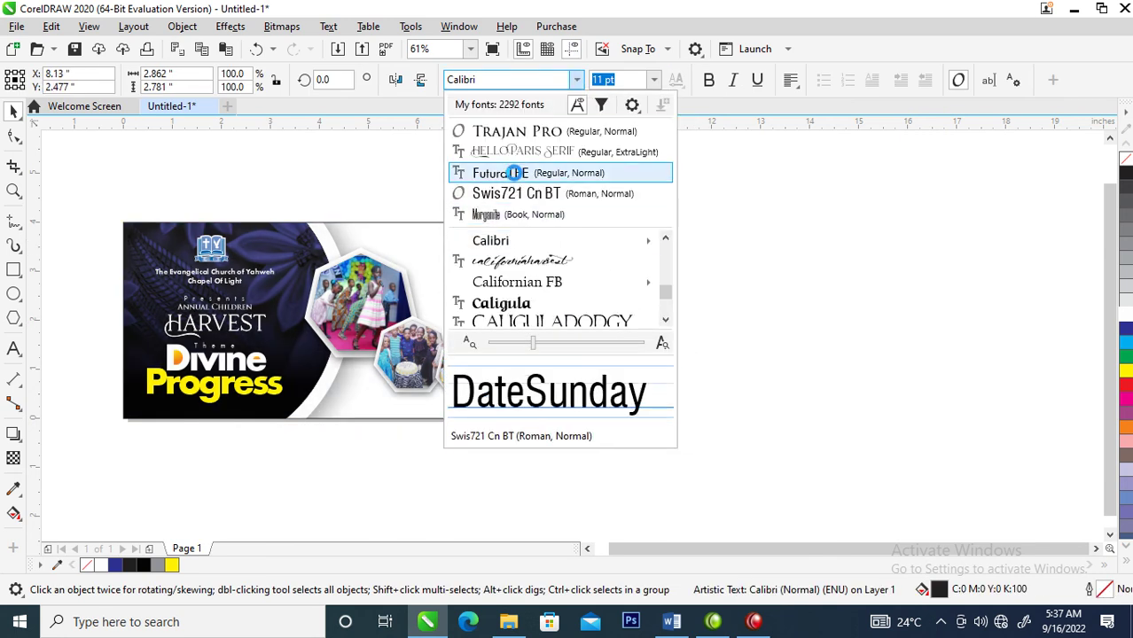
pyautogui.click(513, 173)
# Break the venue address onto a second line and tighten the line spacing of the event details slightly
pyautogui.press('z')
pyautogui.moveTo(268, 182); pyautogui.dragTo(512, 385)
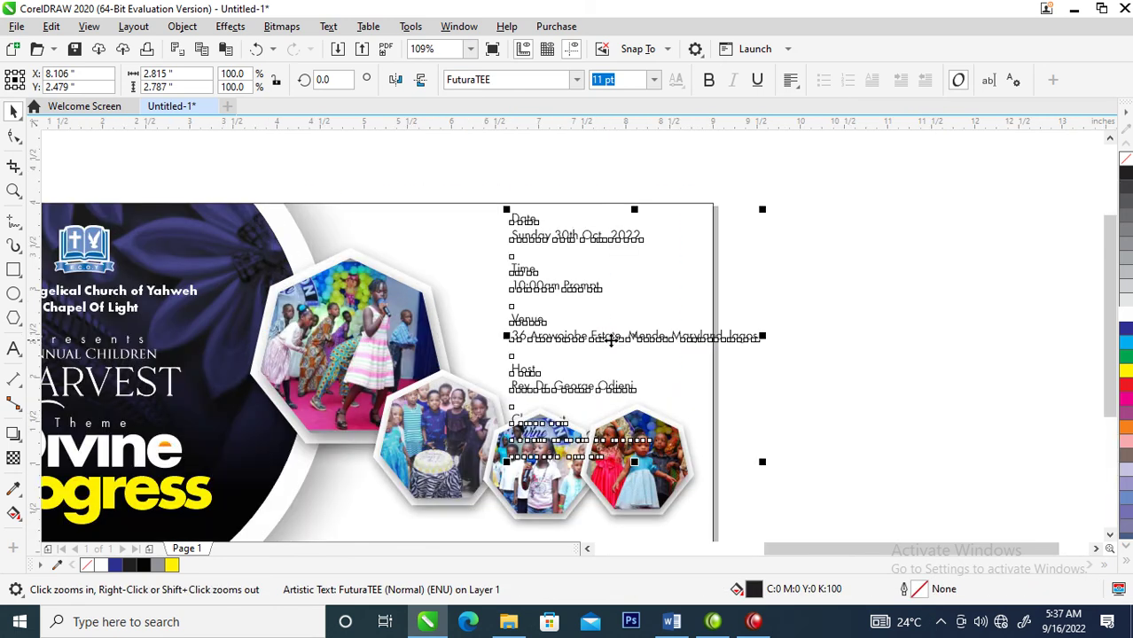
pyautogui.press('F8')
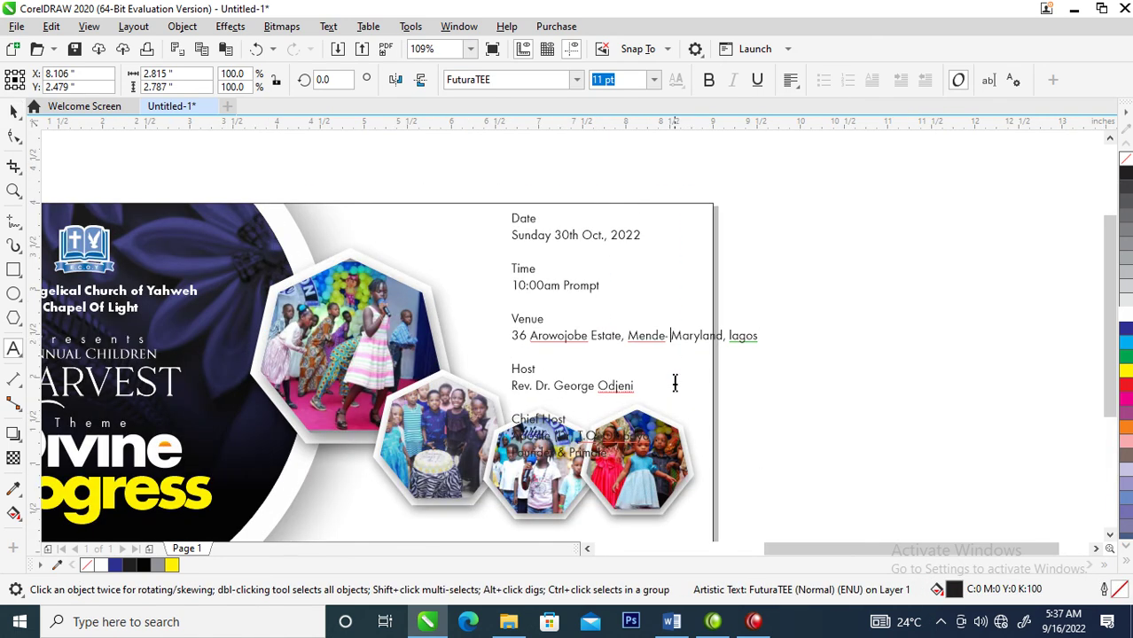
pyautogui.press('Return')
pyautogui.press('F10')
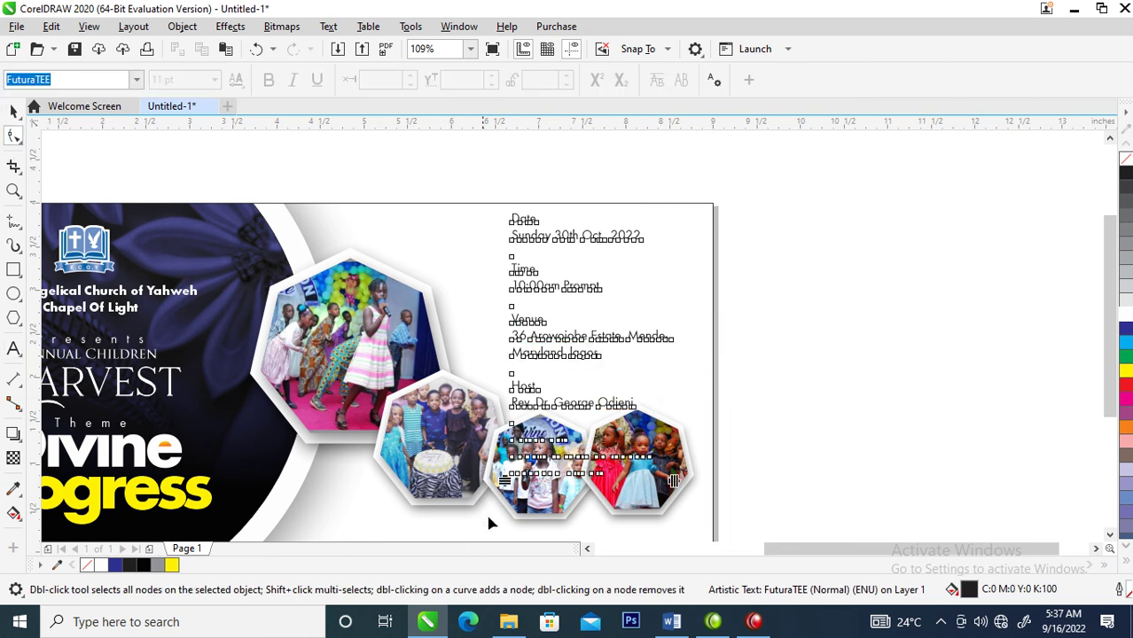
pyautogui.moveTo(502, 479)
pyautogui.mouseDown()
pyautogui.moveTo(504, 390)
pyautogui.moveTo(505, 477)
pyautogui.mouseUp()
pyautogui.press('space')
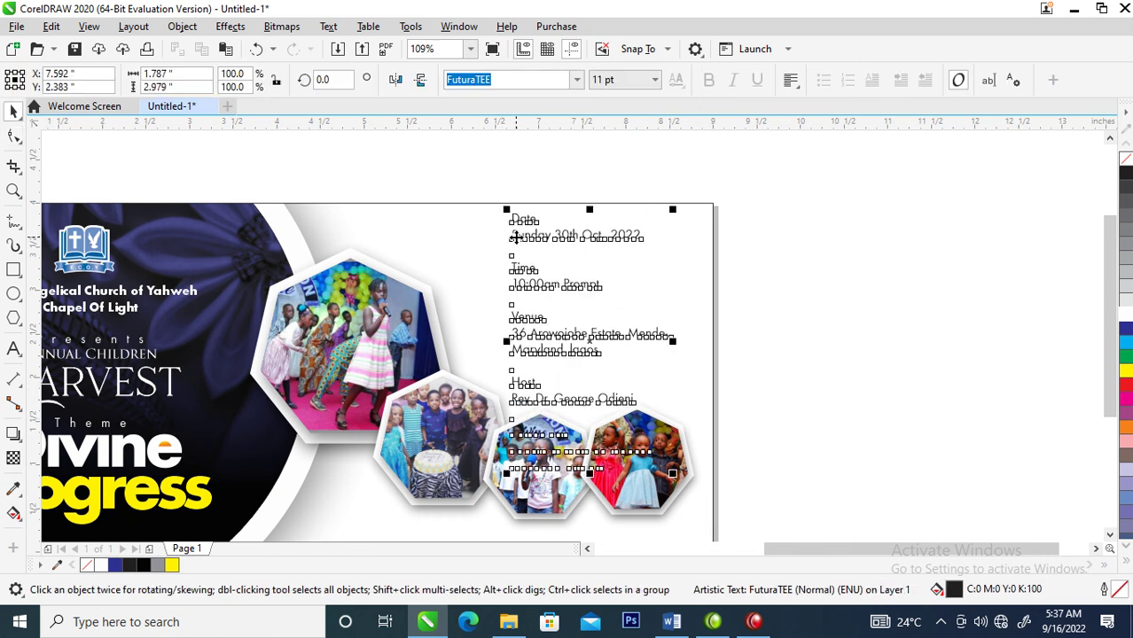
# Delete the "Date" label and its line break so the event details start with the Sunday date
pyautogui.doubleClick(513, 236)
pyautogui.press('BackSpace')
pyautogui.press('BackSpace')
pyautogui.press('BackSpace')
pyautogui.press('BackSpace')
pyautogui.press('BackSpace')
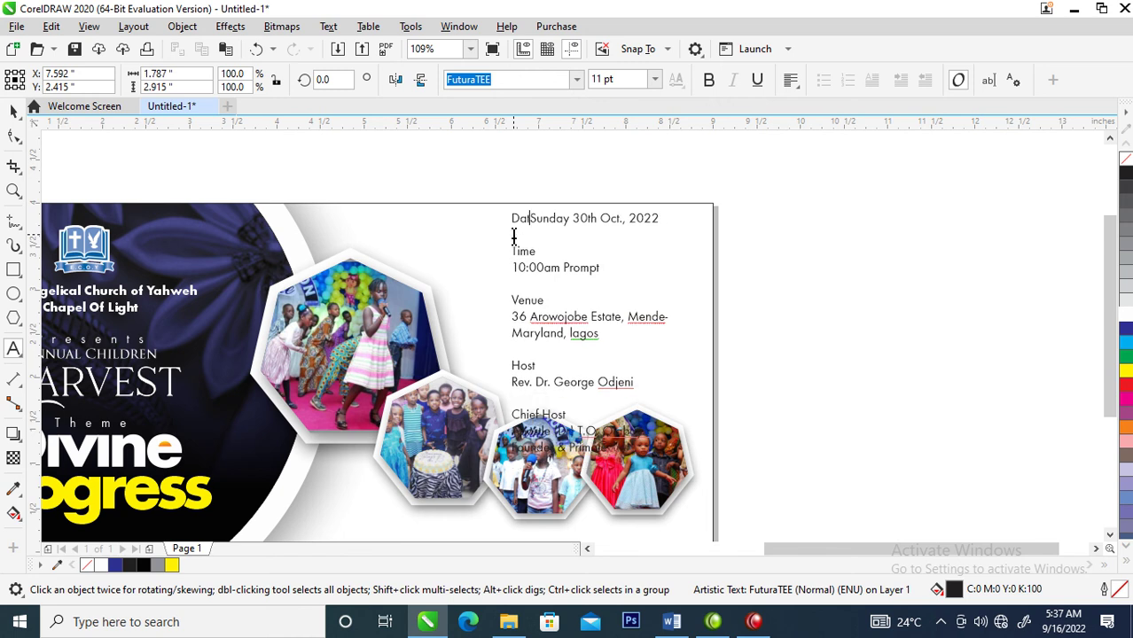
pyautogui.click(519, 265)
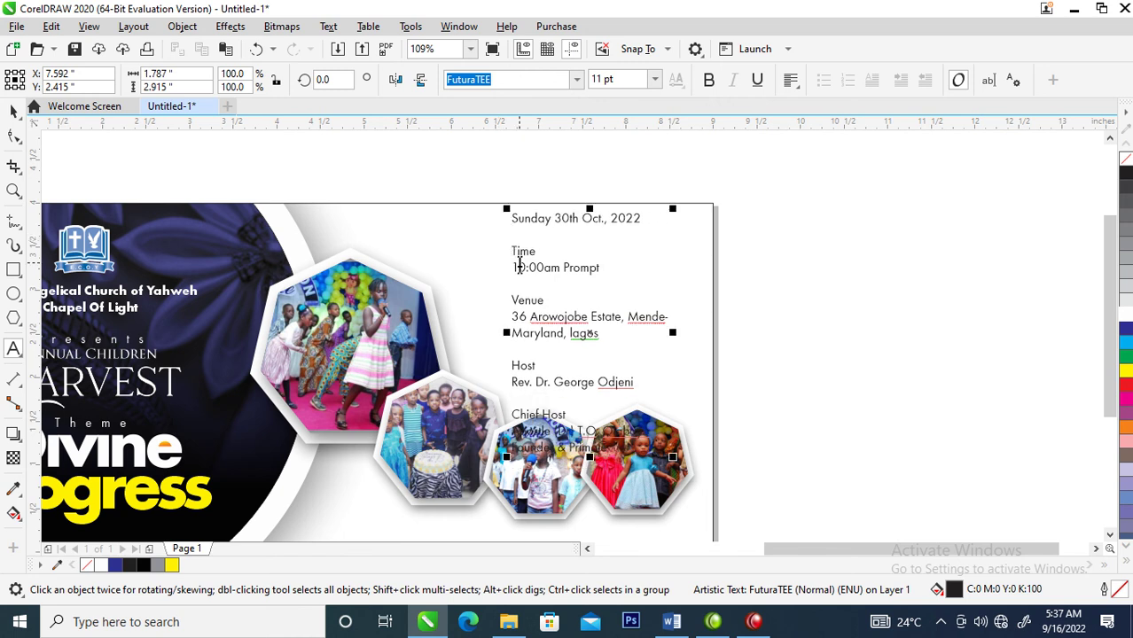
# Put the time on its label's line as "Time: 10:00am Prompt" and remove the blank lines above Time and Venue
pyautogui.press('BackSpace')
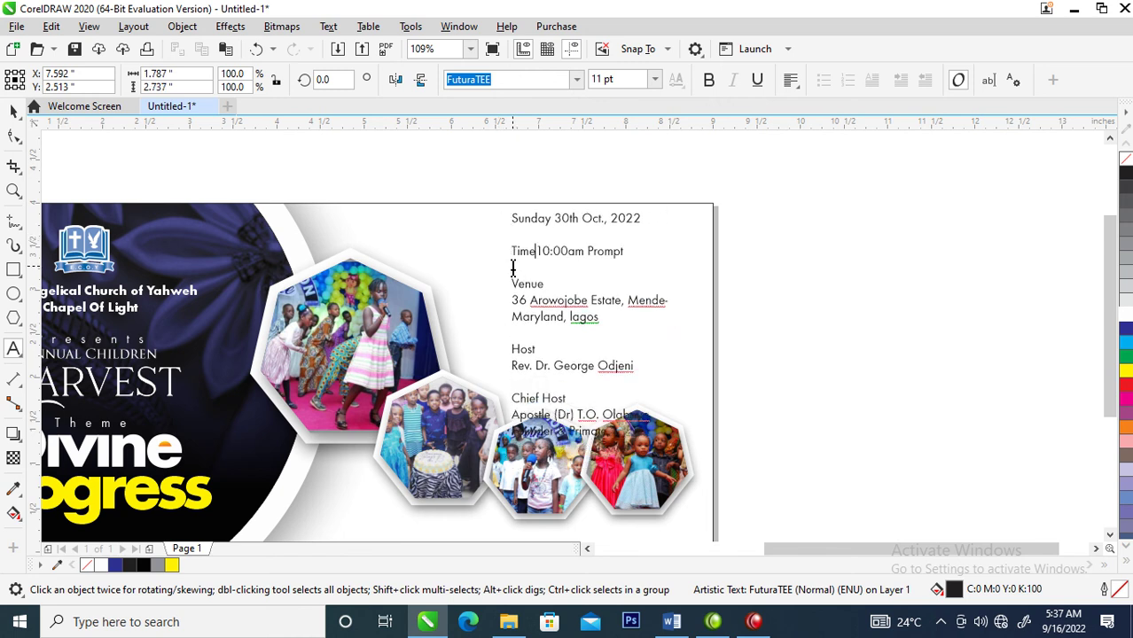
pyautogui.write(':')
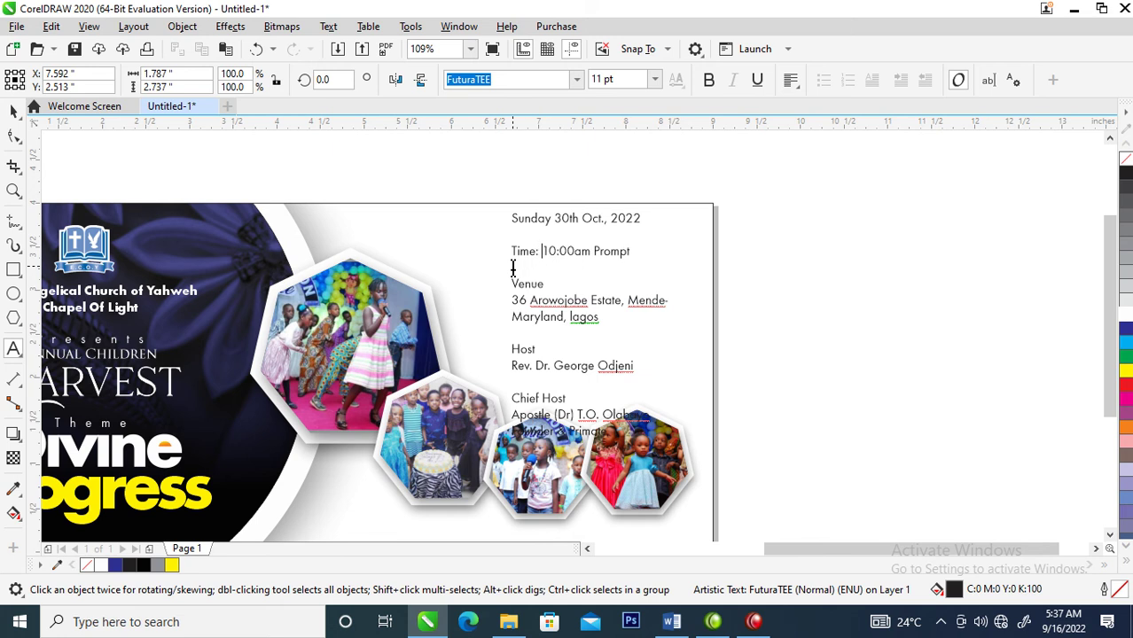
pyautogui.click(513, 251)
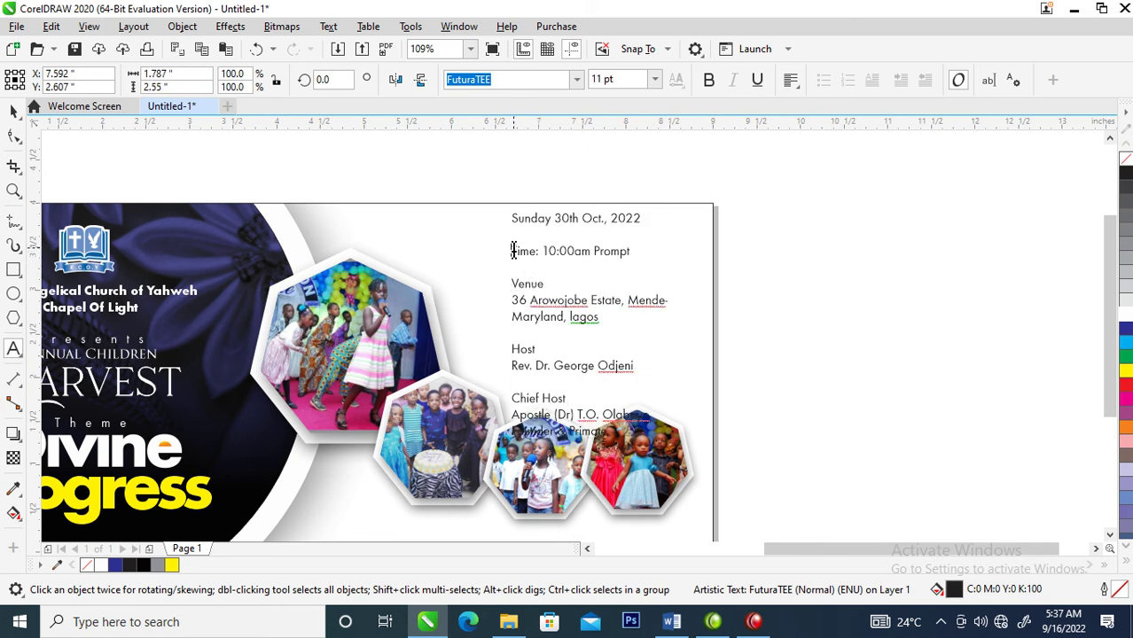
pyautogui.press('BackSpace')
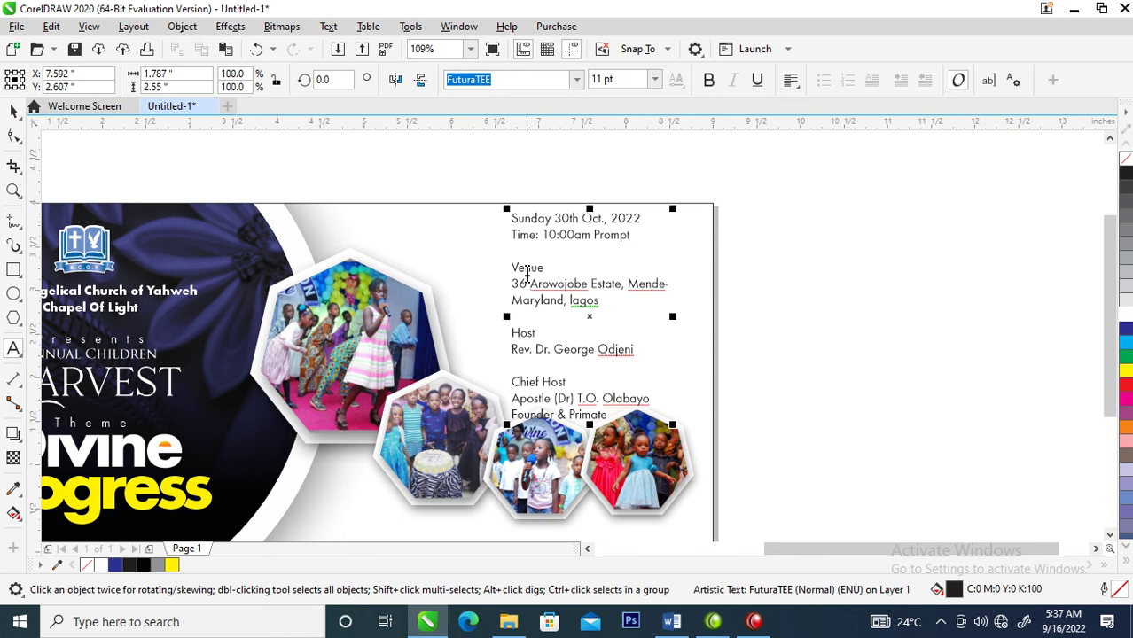
pyautogui.click(510, 266)
pyautogui.press('BackSpace')
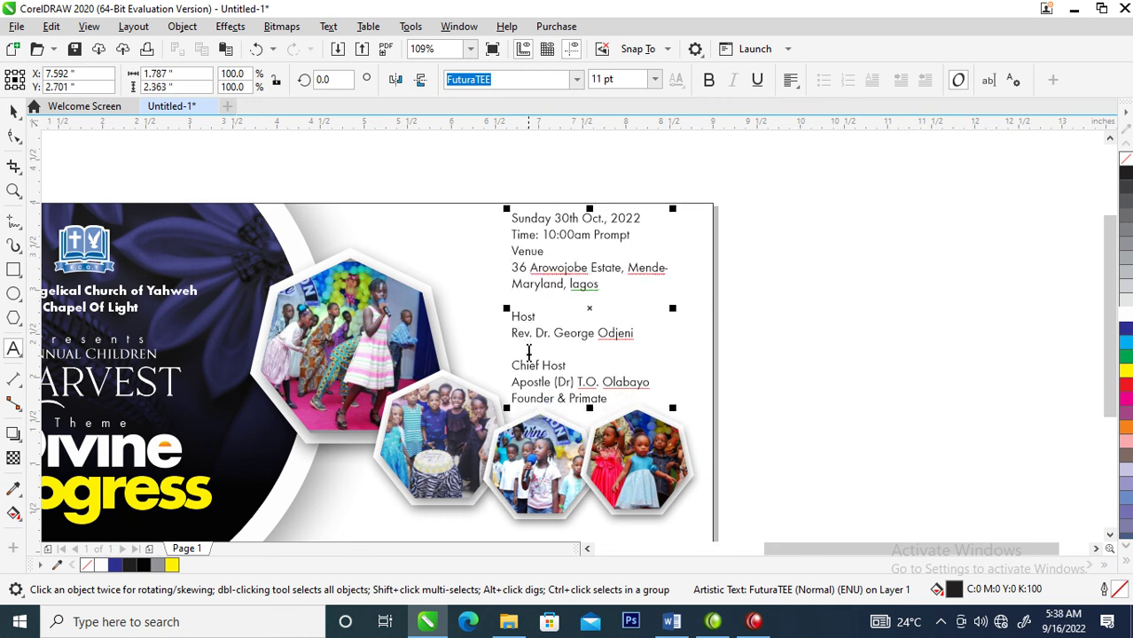
# Split the event details into separate text lines and make the Sunday date, Venue, Host and Chief Host lines bold
pyautogui.moveTo(672, 208); pyautogui.dragTo(670, 228)
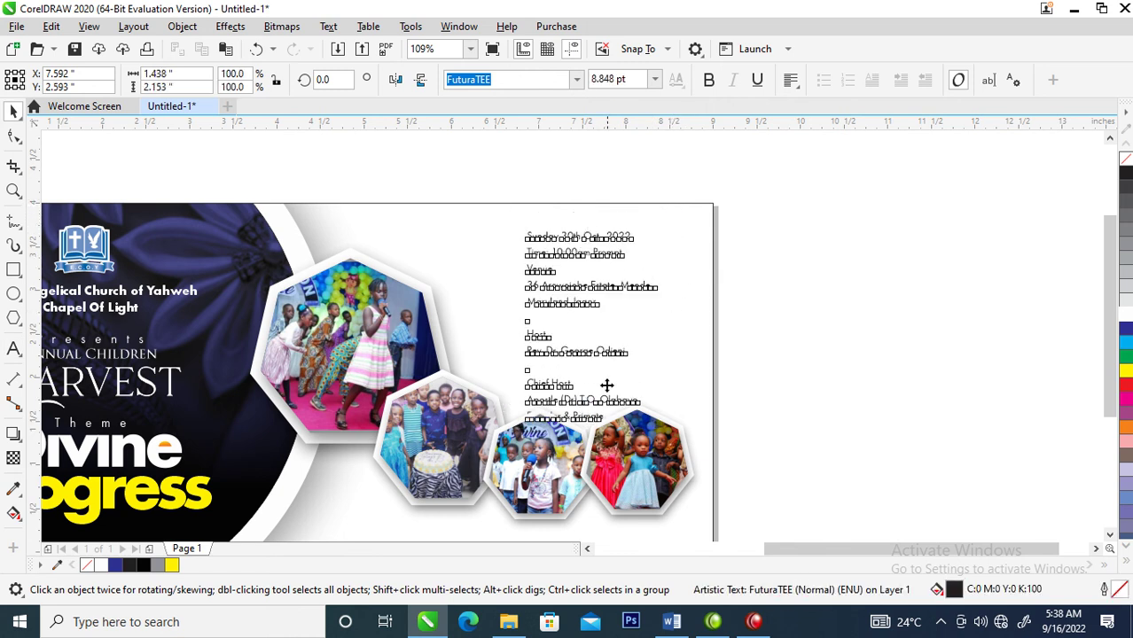
pyautogui.hotkey('ctrl', 'z')
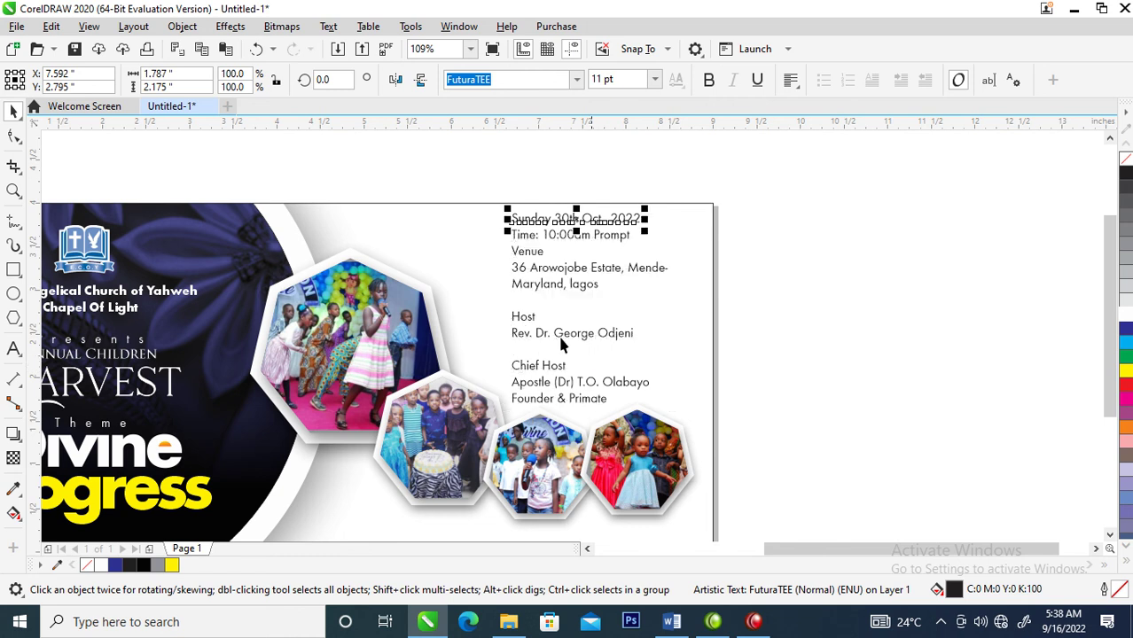
pyautogui.press('z')
pyautogui.moveTo(373, 180); pyautogui.dragTo(810, 445)
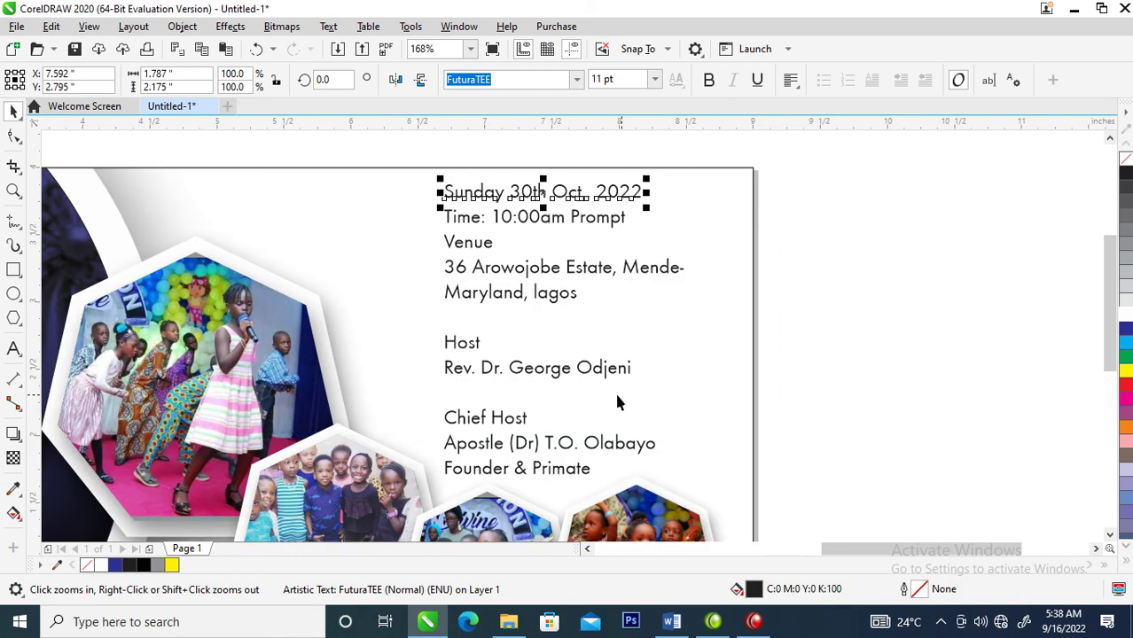
pyautogui.click(477, 349)
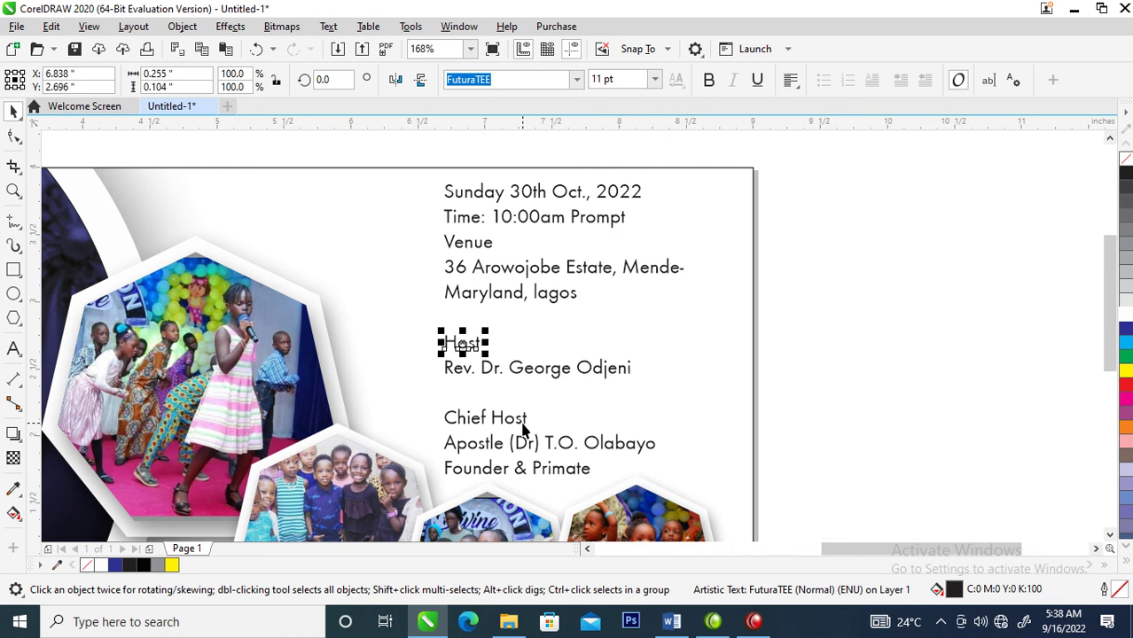
pyautogui.keyDown('shift'); pyautogui.click(523, 423); pyautogui.keyUp('shift')
pyautogui.keyDown('shift'); pyautogui.click(530, 199); pyautogui.keyUp('shift')
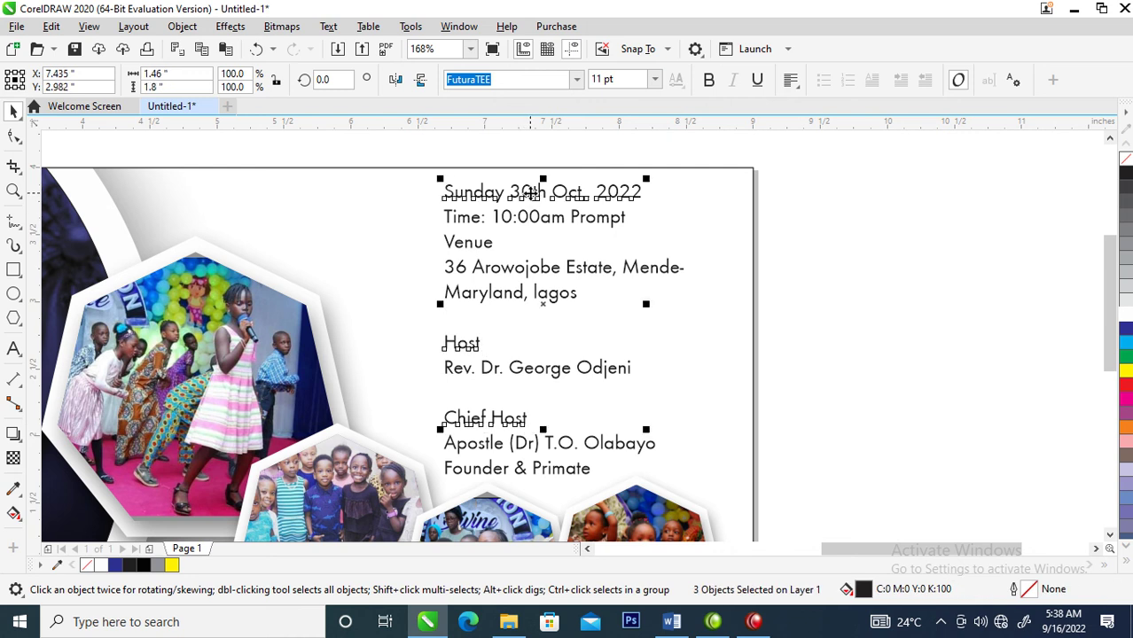
pyautogui.click(709, 79)
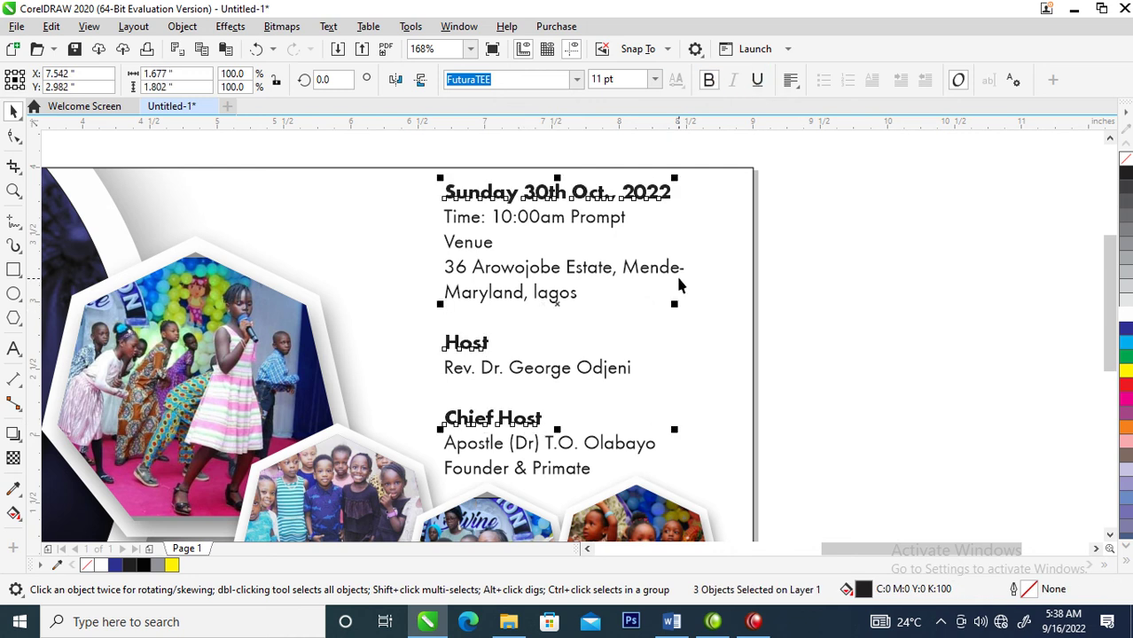
pyautogui.click(490, 249)
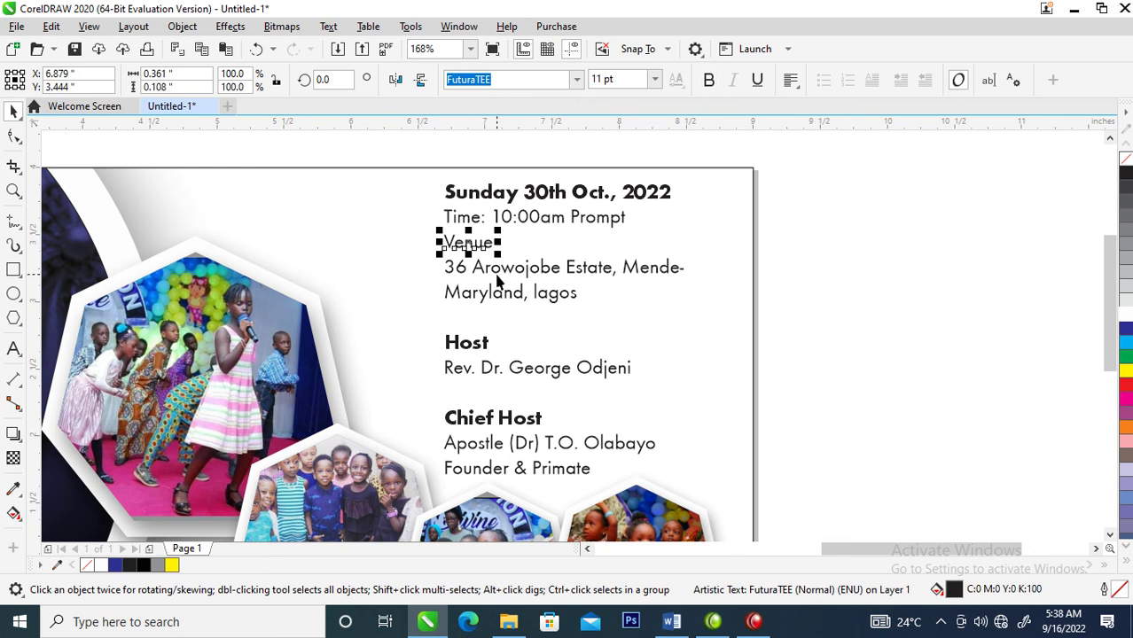
pyautogui.click(709, 80)
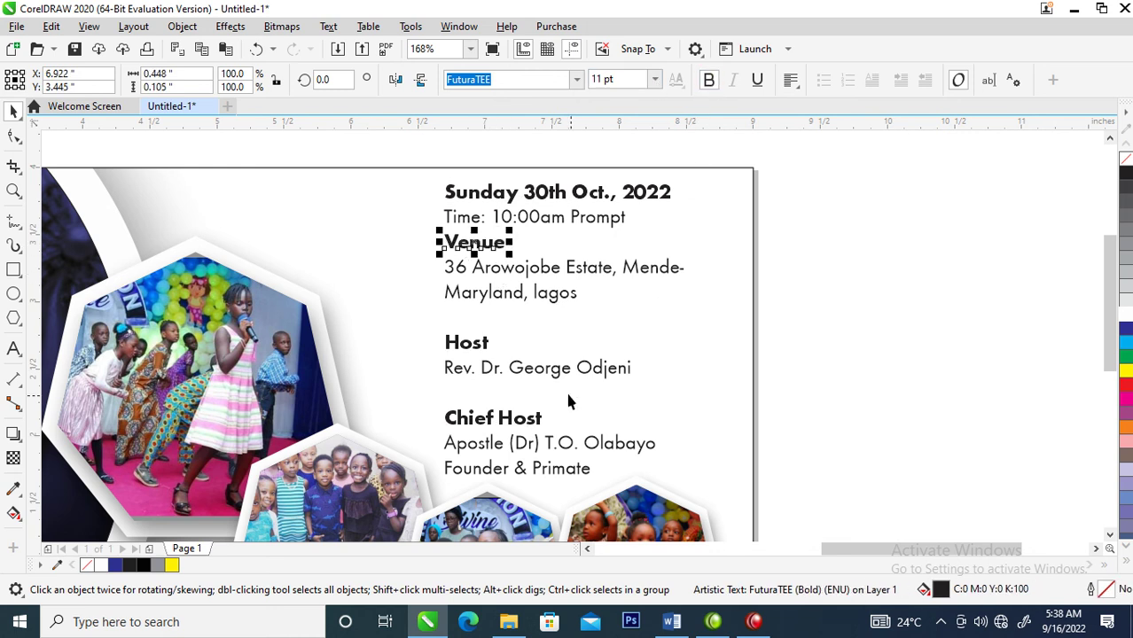
# Move the date, time and venue lines down closer to Host, and raise the Chief Host lines closer beneath the Host lines
pyautogui.moveTo(385, 175); pyautogui.dragTo(721, 331)
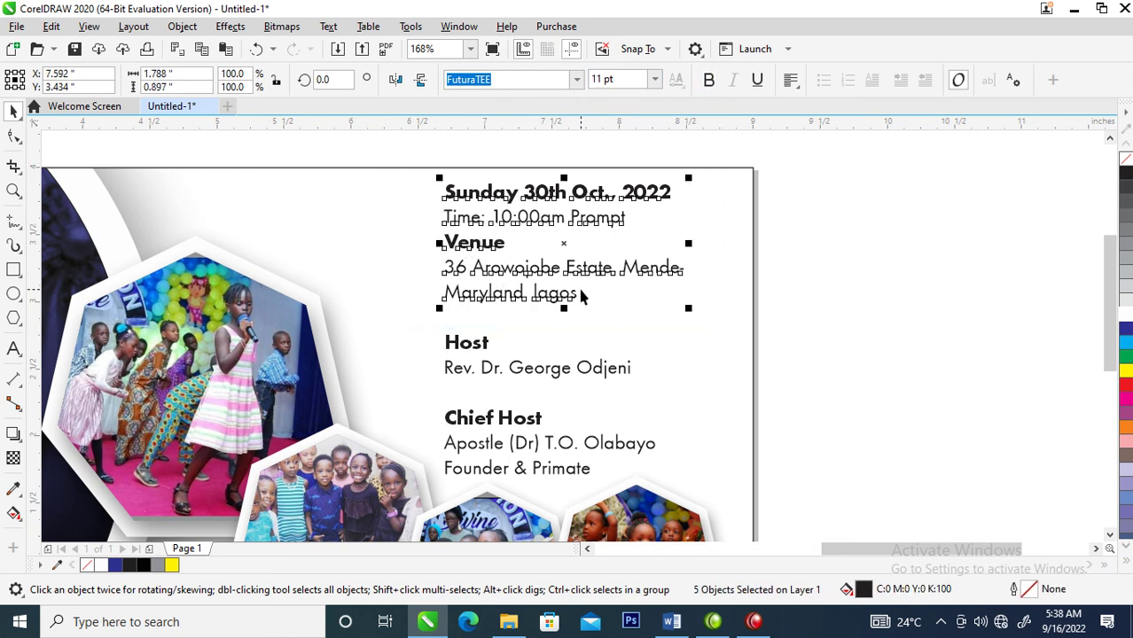
pyautogui.moveTo(581, 273); pyautogui.dragTo(580, 293)
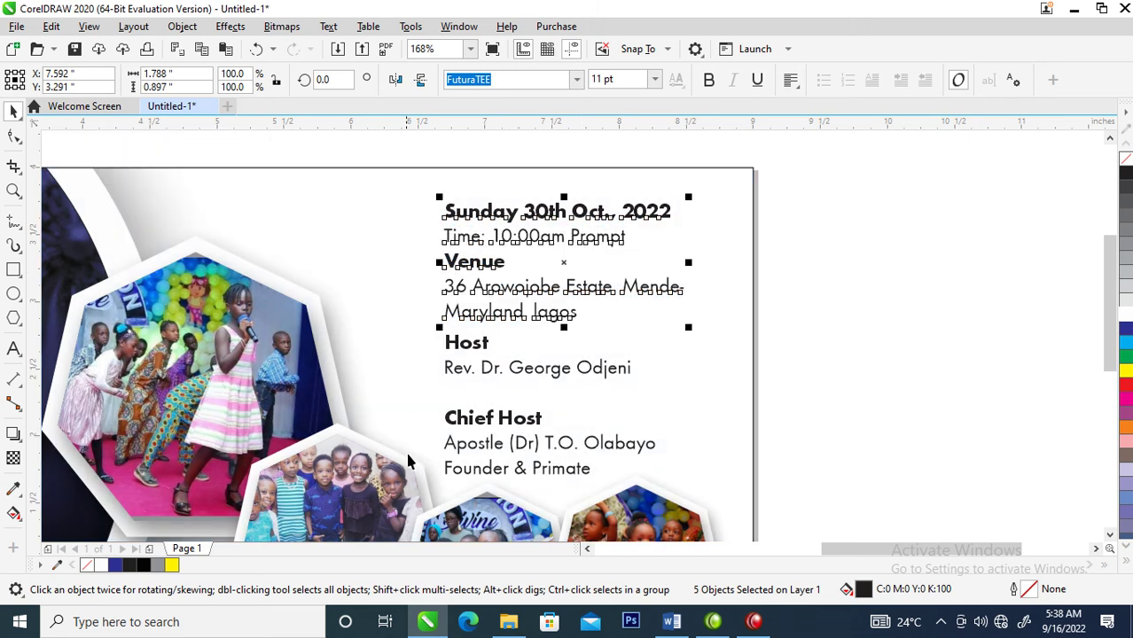
pyautogui.moveTo(397, 403); pyautogui.dragTo(720, 523)
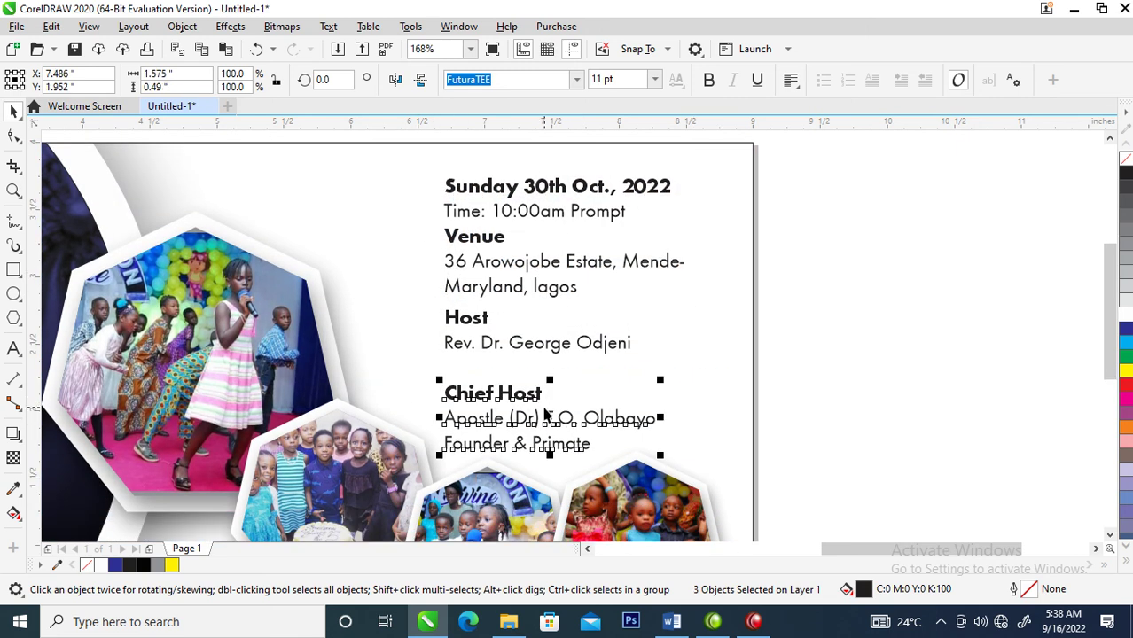
pyautogui.moveTo(530, 396); pyautogui.dragTo(537, 374)
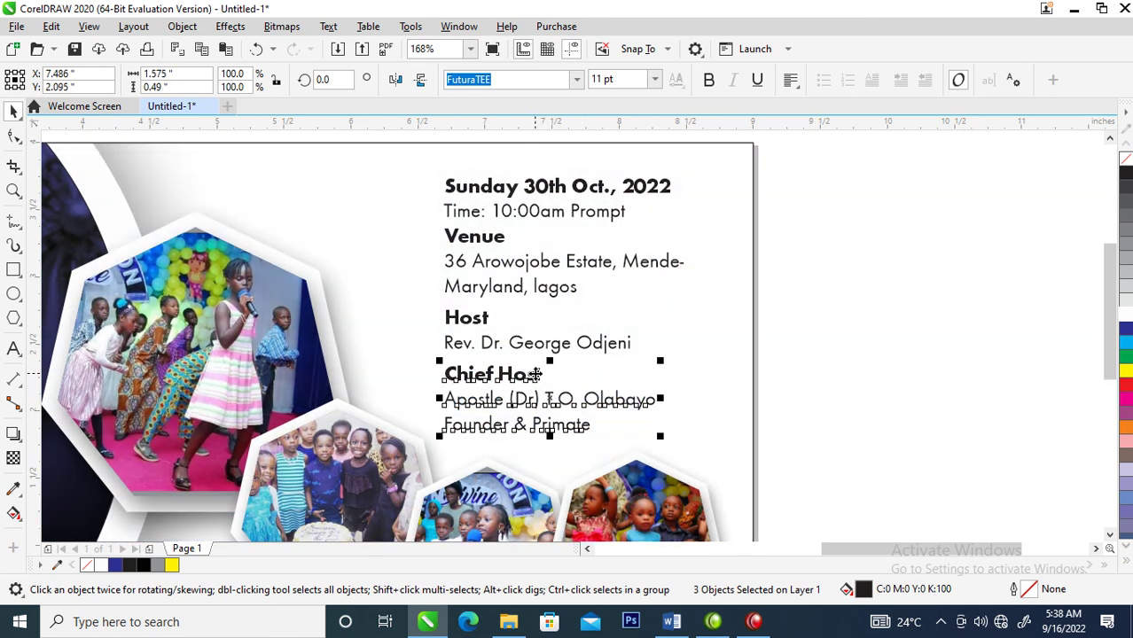
pyautogui.click(945, 349)
# Move the date and time lines up together to leave a gap above Venue
pyautogui.click(557, 216)
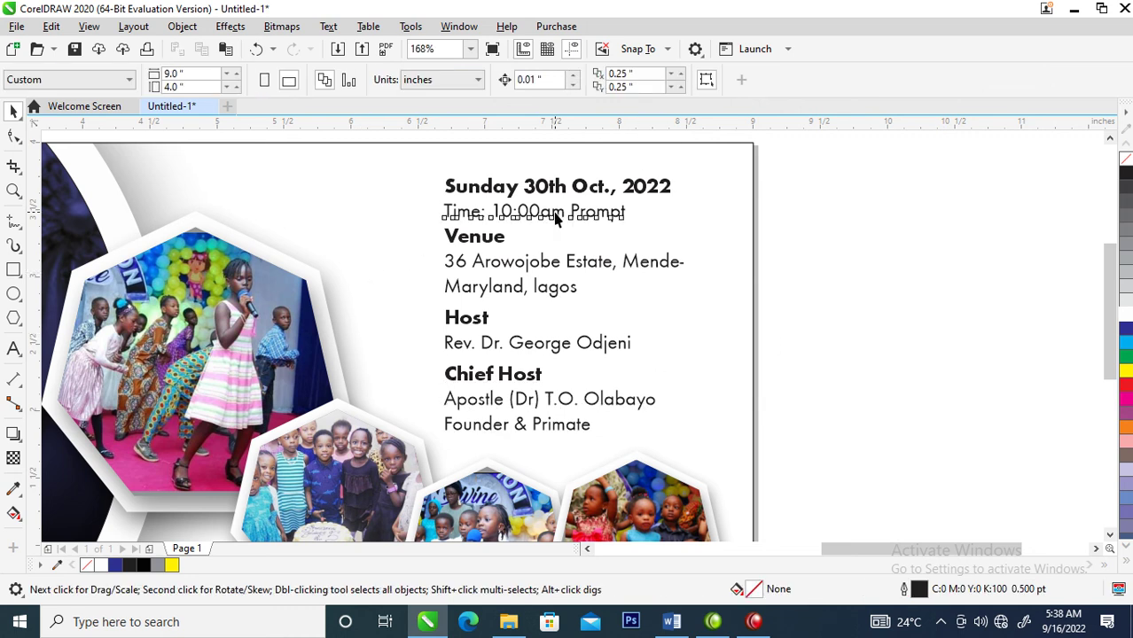
pyautogui.keyDown('shift'); pyautogui.click(592, 184); pyautogui.keyUp('shift')
pyautogui.click(592, 184)
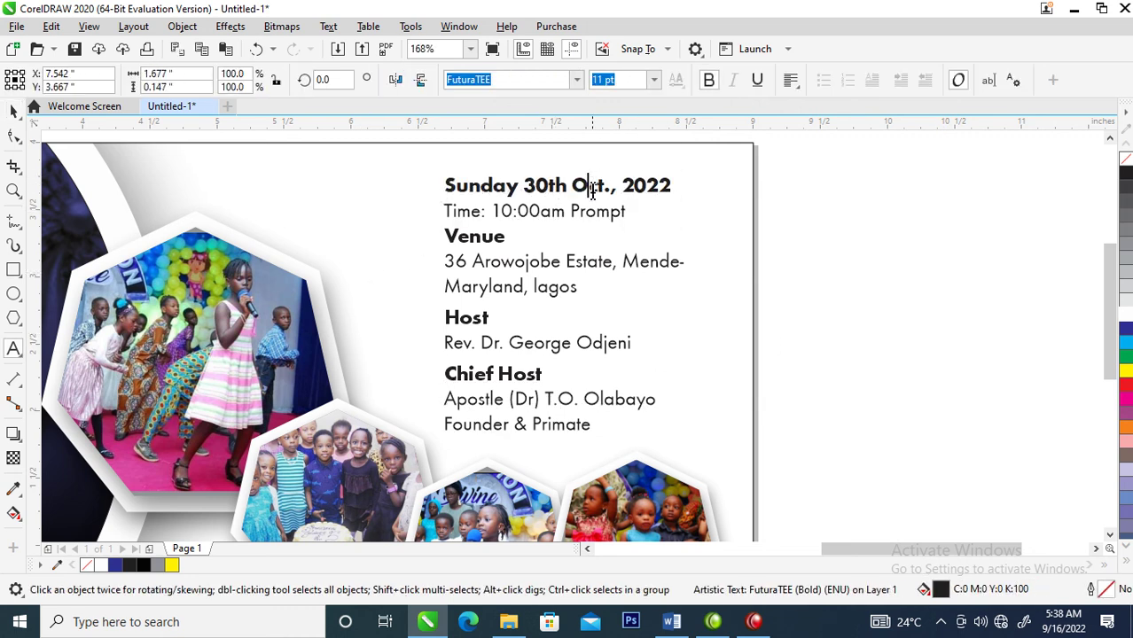
pyautogui.keyDown('shift'); pyautogui.click(589, 213); pyautogui.keyUp('shift')
pyautogui.click(589, 212)
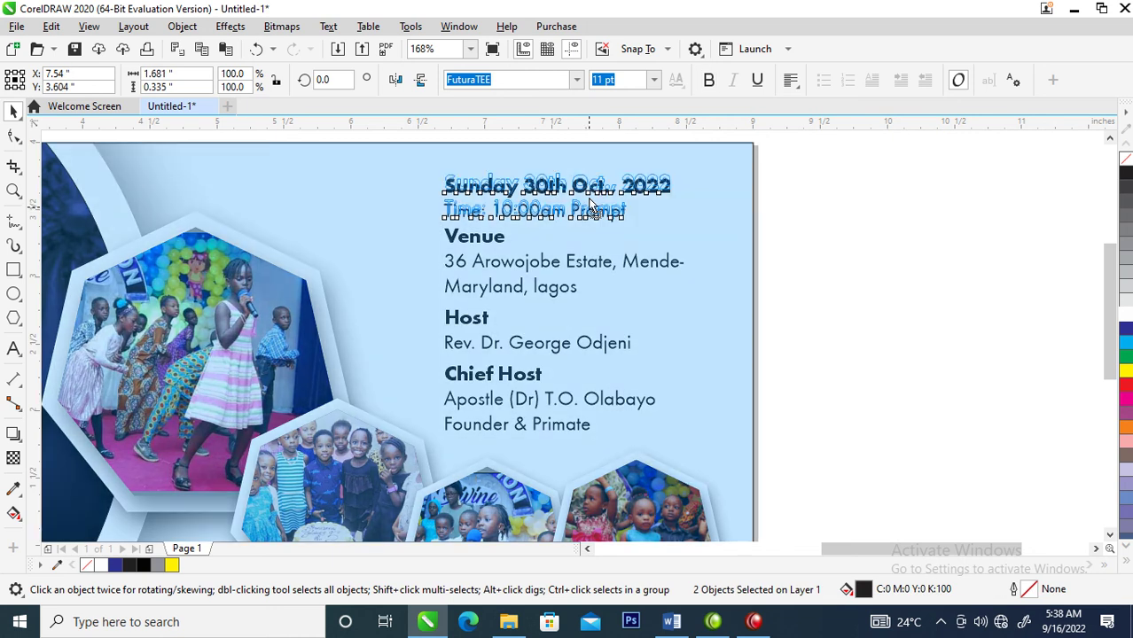
pyautogui.press('Up')
# Draw a straight horizontal line about 1.48 inches long between the time line and Venue
pyautogui.click(14, 222)
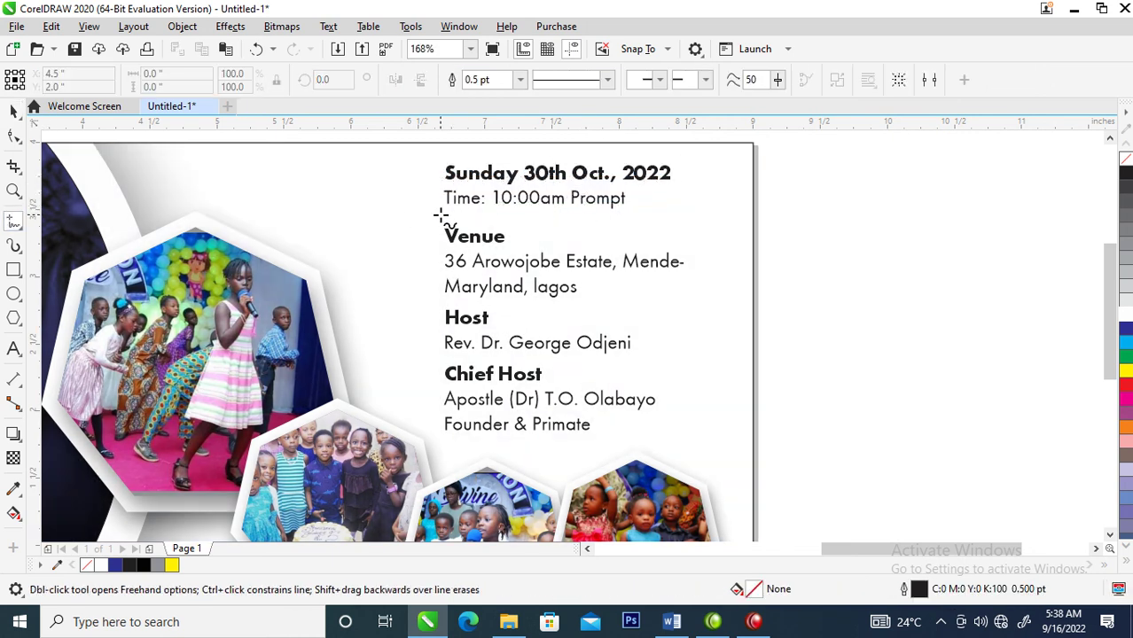
pyautogui.click(441, 215)
pyautogui.click(642, 215)
pyautogui.press('space')
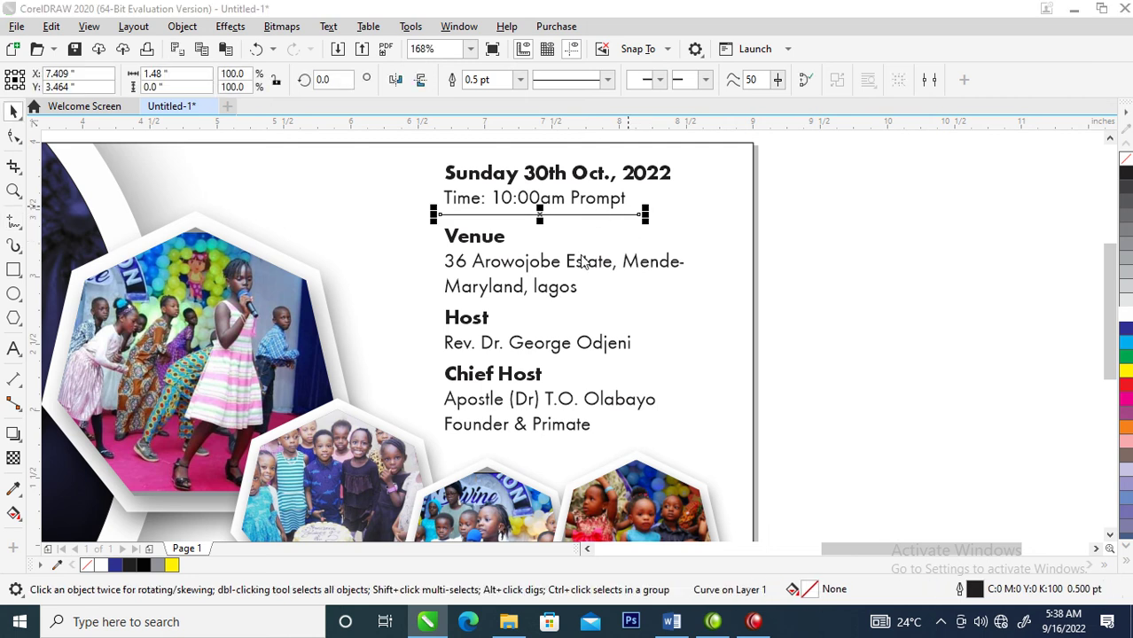
# Give the divider line a 1 pt outline with a dashed line style
pyautogui.press('F12')
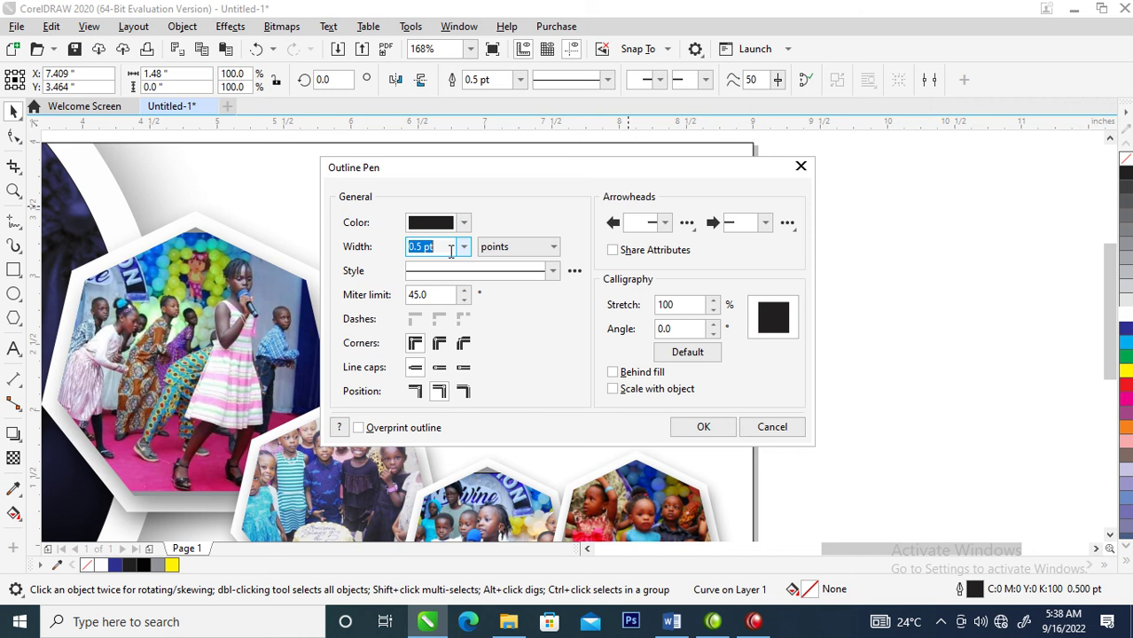
pyautogui.write('1')
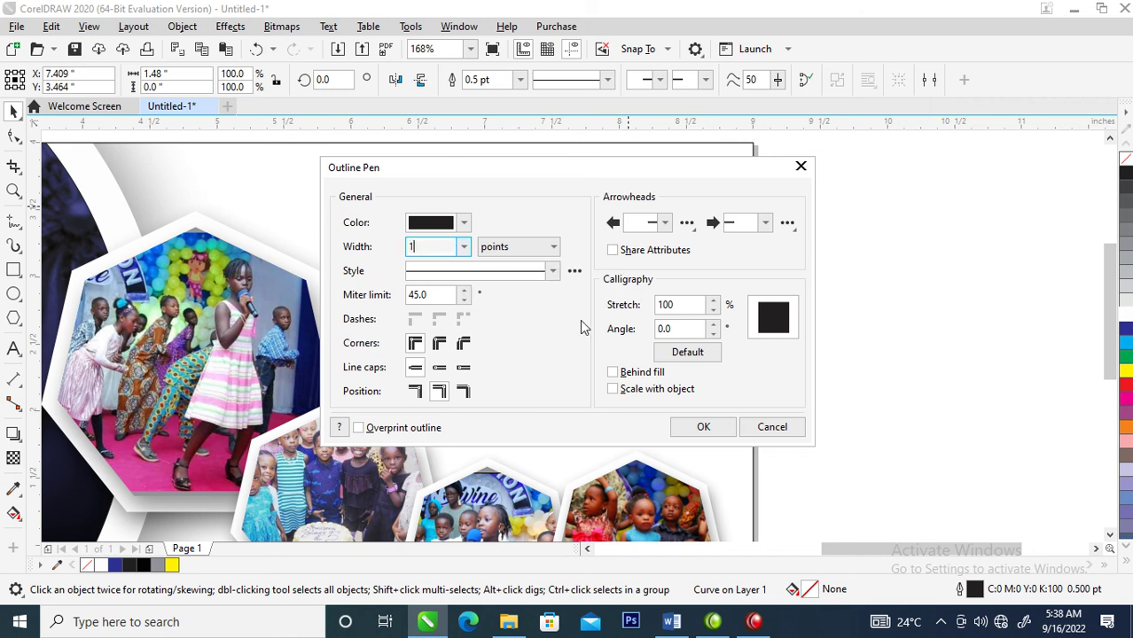
pyautogui.click(553, 270)
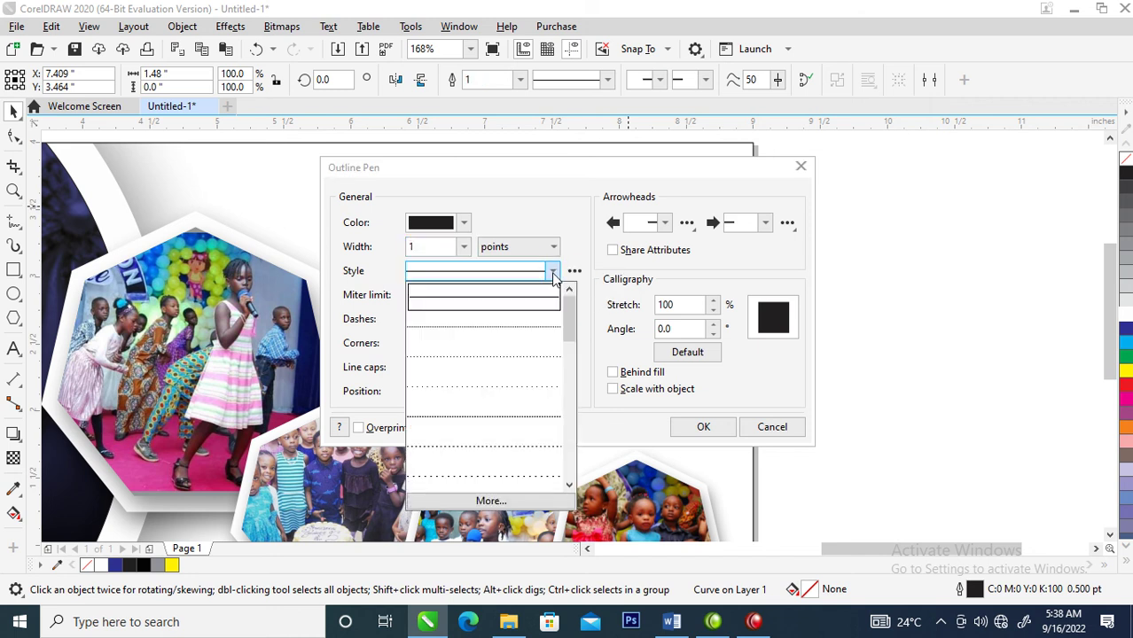
pyautogui.click(525, 448)
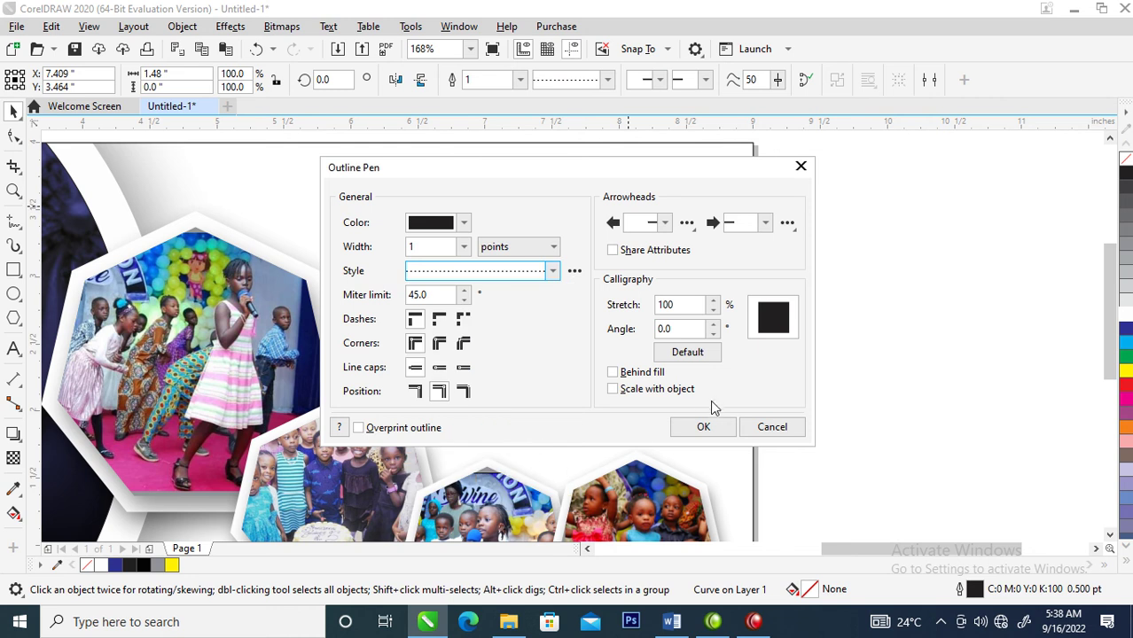
pyautogui.click(705, 427)
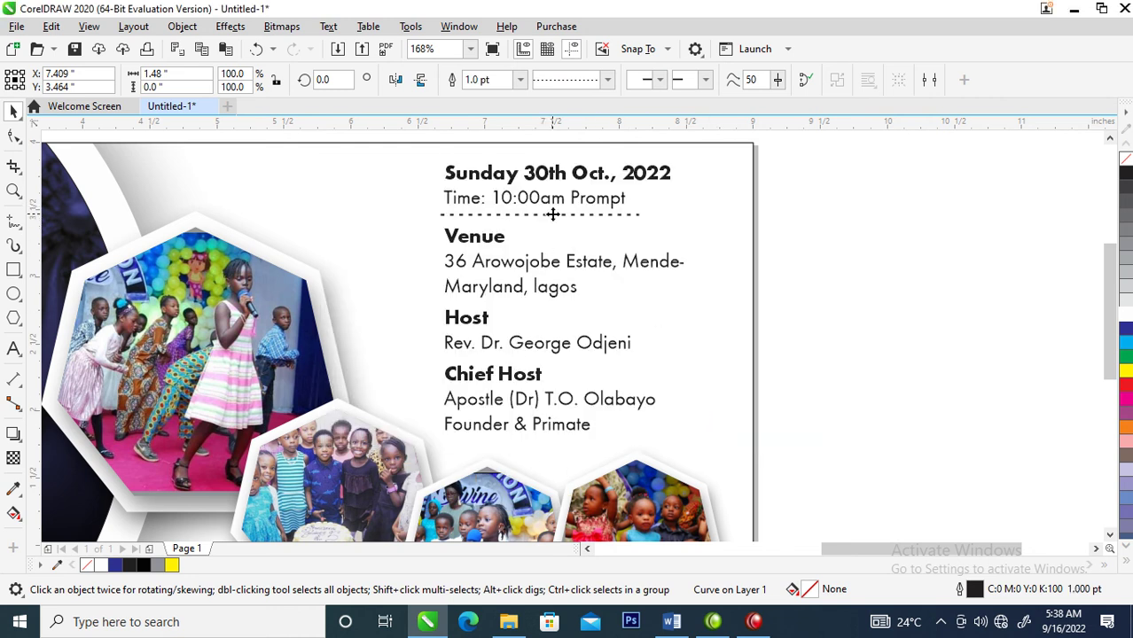
# Duplicate the dashed divider below the venue address and again between the Host and Chief Host sections
pyautogui.rightClick(547, 309)
pyautogui.press('Escape')
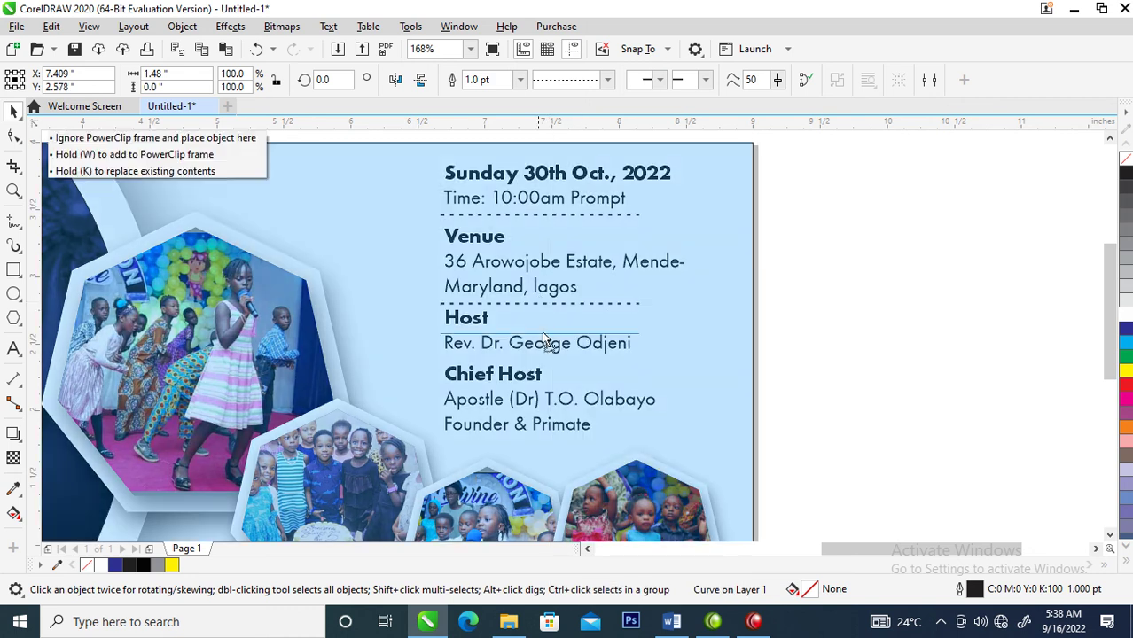
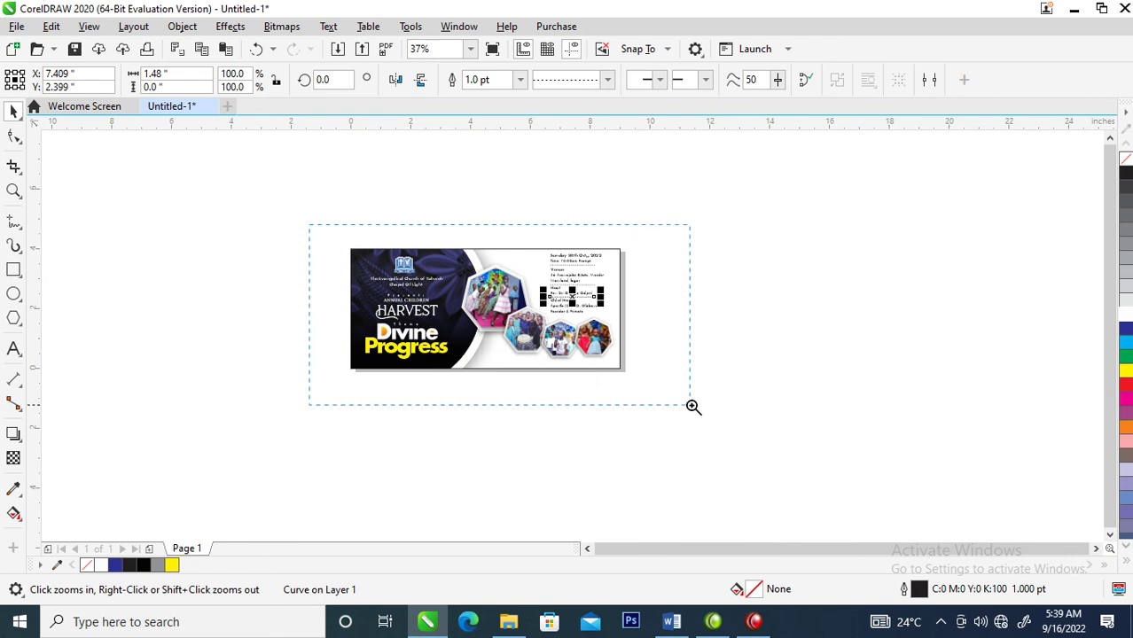
# Try a solid blue fill on the banner's background rectangle, then fill it with white
pyautogui.press('space')
pyautogui.click(857, 211)
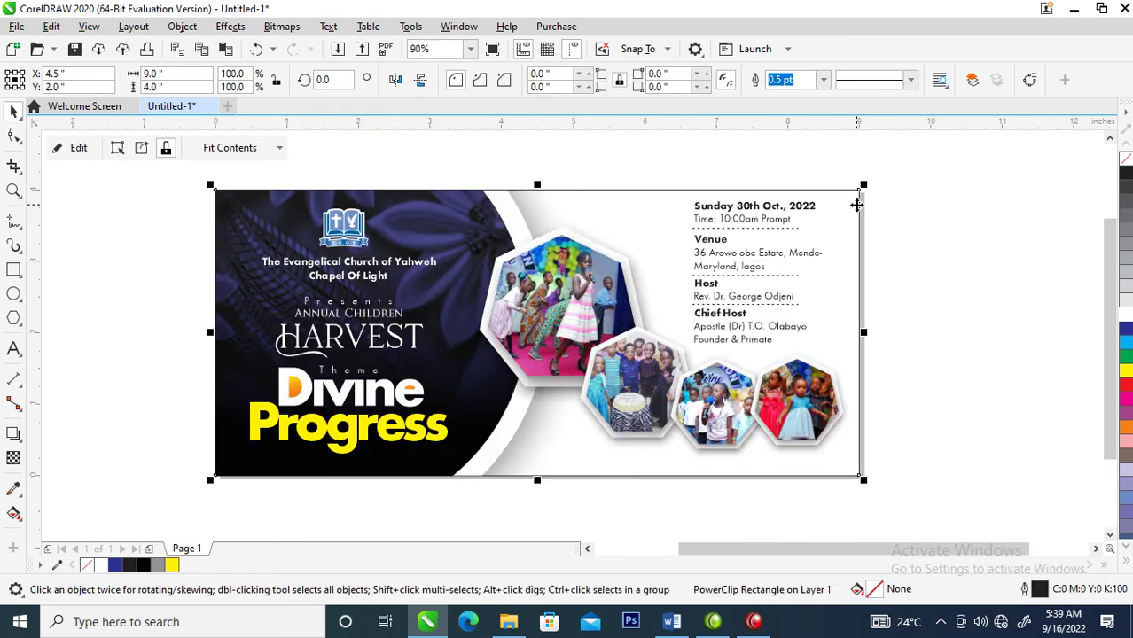
pyautogui.click(1125, 332)
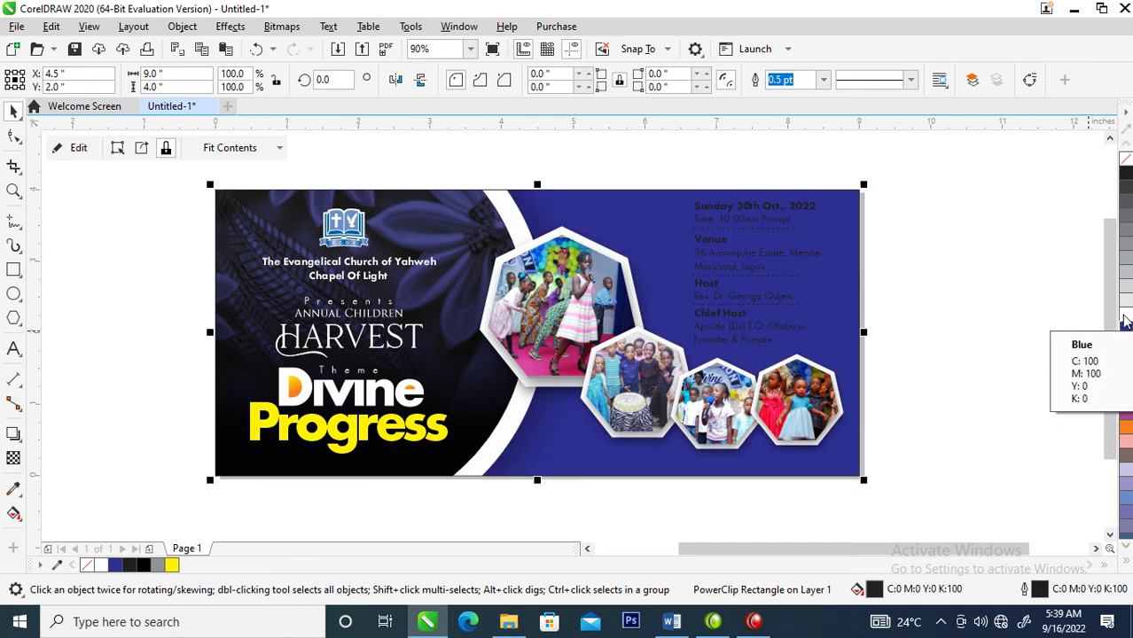
pyautogui.click(1126, 323)
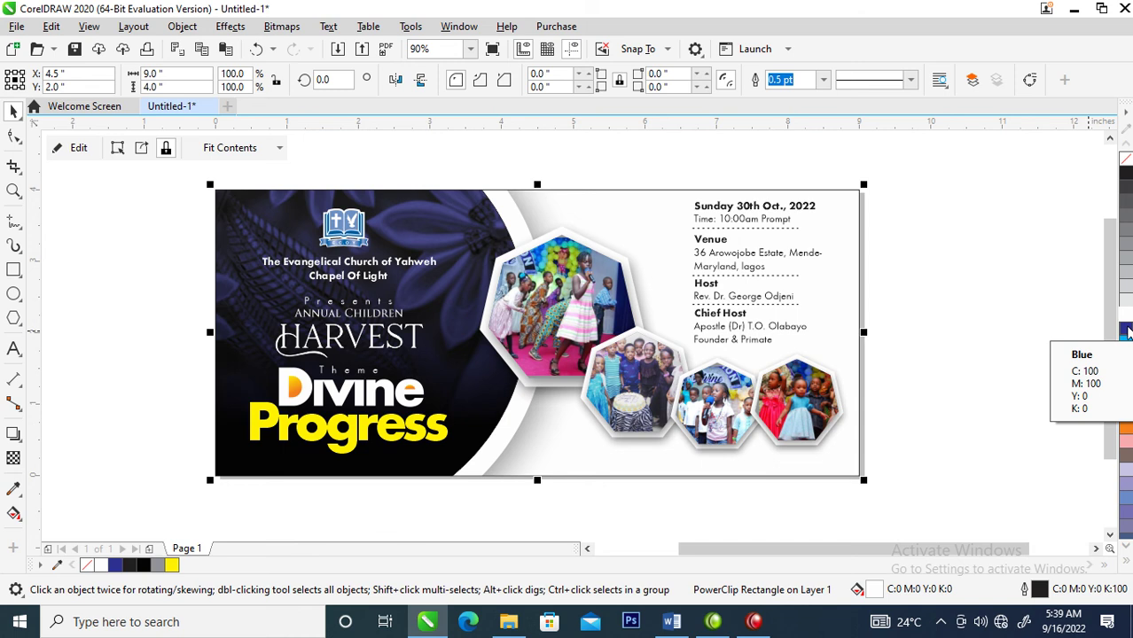
# Tint the background rectangle's white fill with blue to a pale lavender of C:16 M:16 Y:0 K:0
pyautogui.keyDown('ctrl'); pyautogui.click(1127, 331); pyautogui.keyUp('ctrl')
pyautogui.keyDown('ctrl'); pyautogui.click(1126, 333); pyautogui.keyUp('ctrl')
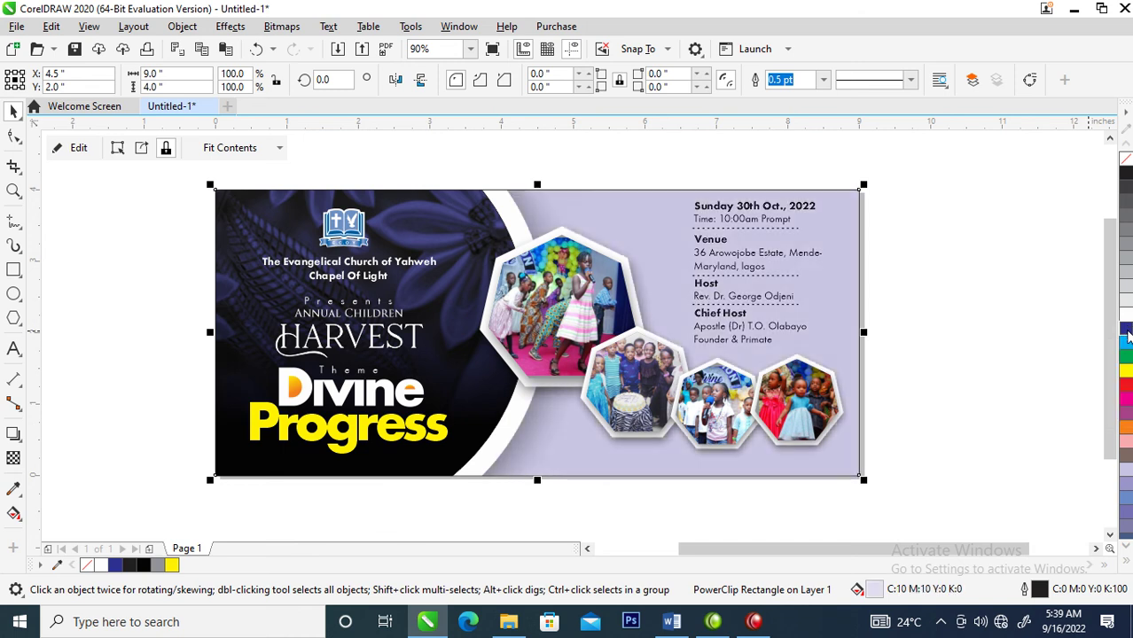
pyautogui.keyDown('ctrl'); pyautogui.click(1126, 332); pyautogui.keyUp('ctrl')
pyautogui.keyDown('ctrl'); pyautogui.click(1126, 331); pyautogui.keyUp('ctrl')
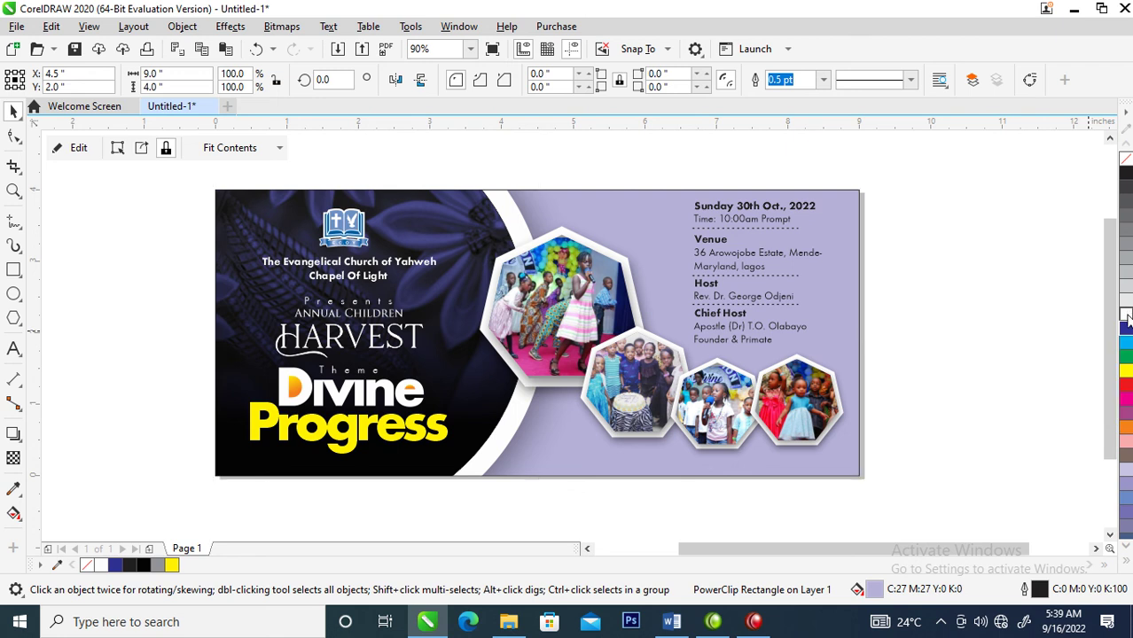
pyautogui.keyDown('ctrl'); pyautogui.click(1126, 317); pyautogui.keyUp('ctrl')
pyautogui.keyDown('ctrl'); pyautogui.click(1126, 318); pyautogui.keyUp('ctrl')
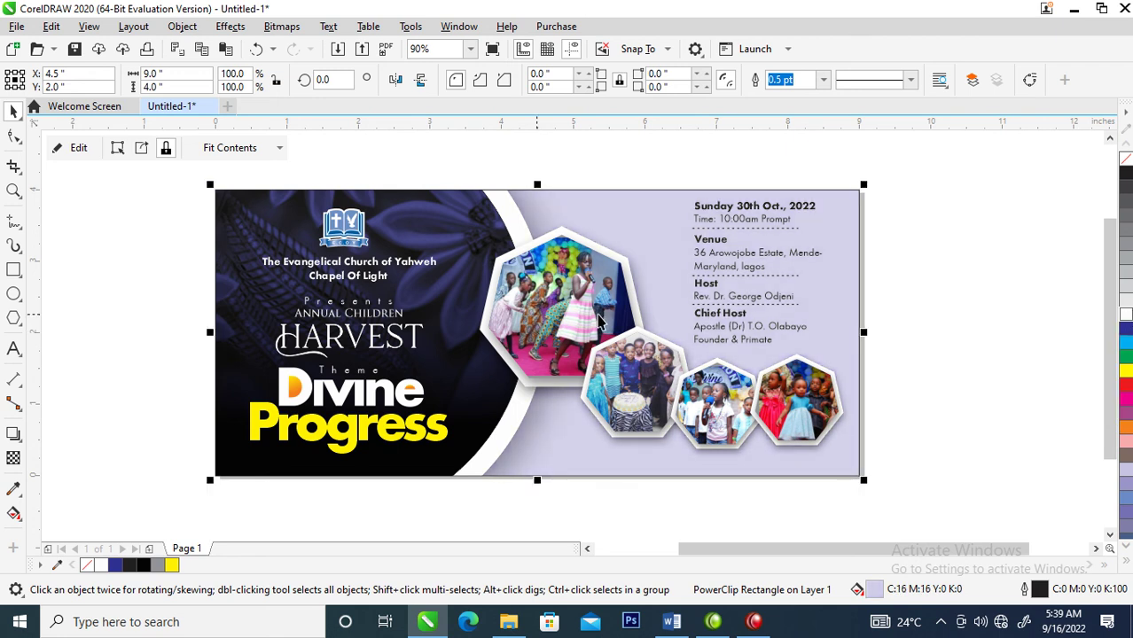
# Round all four corners of the banner's background rectangle to a radius of about 0.661 inches
pyautogui.click(13, 133)
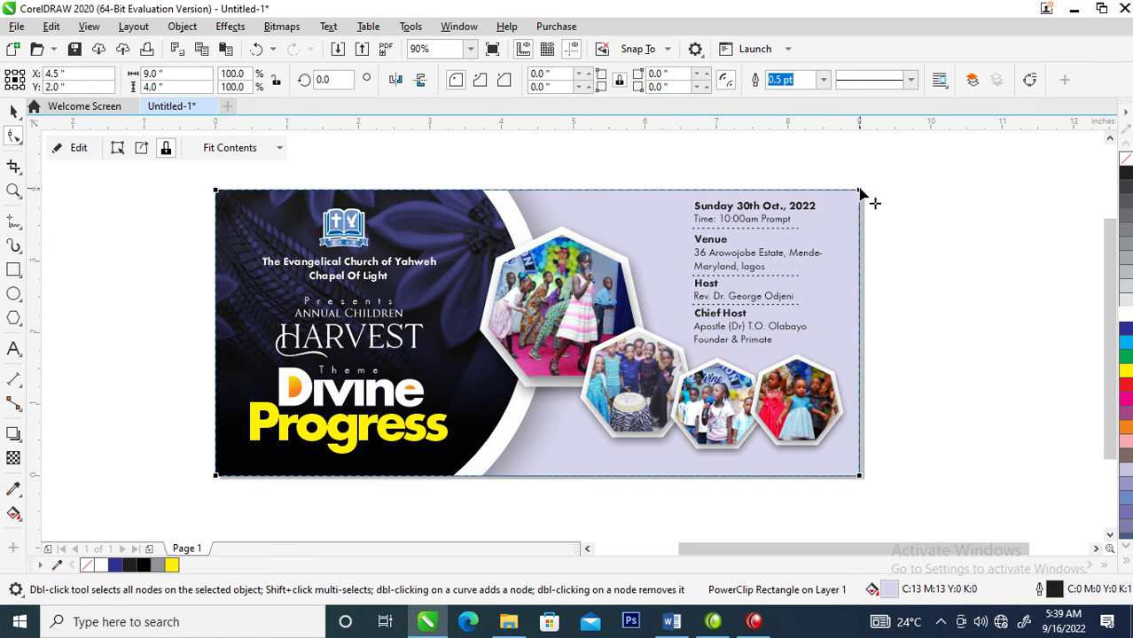
pyautogui.moveTo(860, 192); pyautogui.dragTo(830, 245)
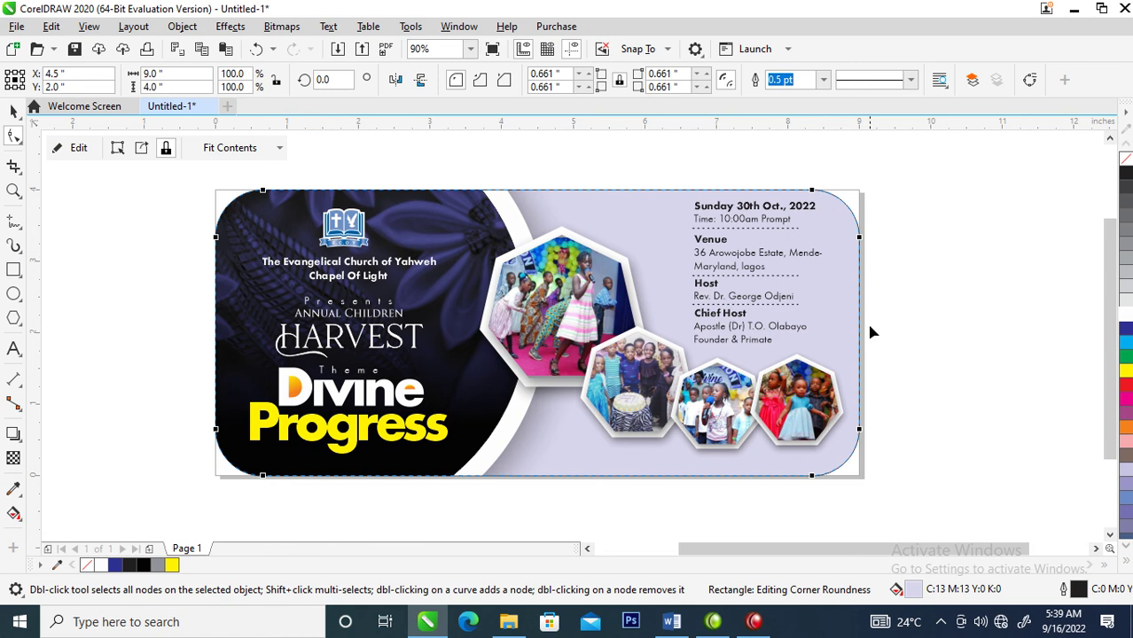
pyautogui.press('space')
# Give the rounded background rectangle a solid yellow outline 9 pt wide
pyautogui.rightClick(1124, 374)
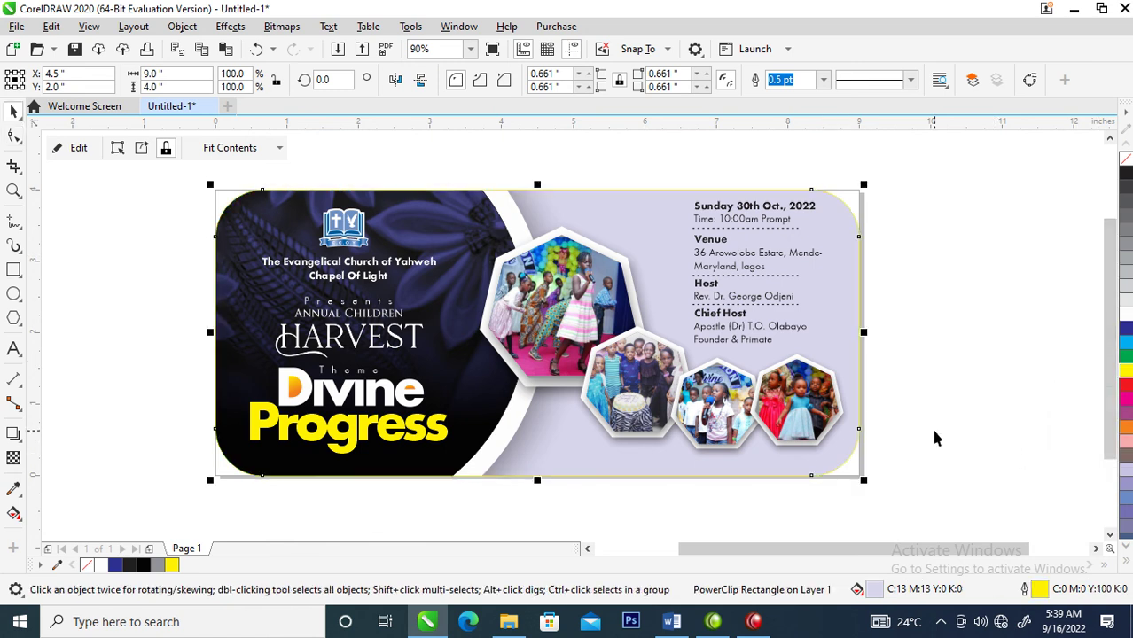
pyautogui.press('F12')
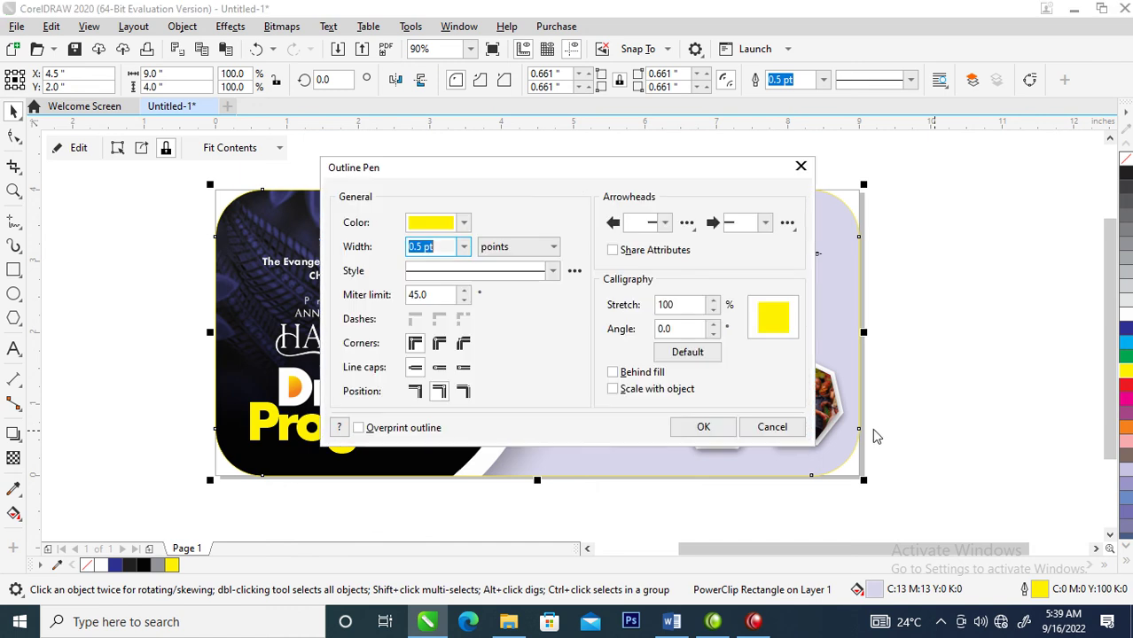
pyautogui.press('BackSpace')
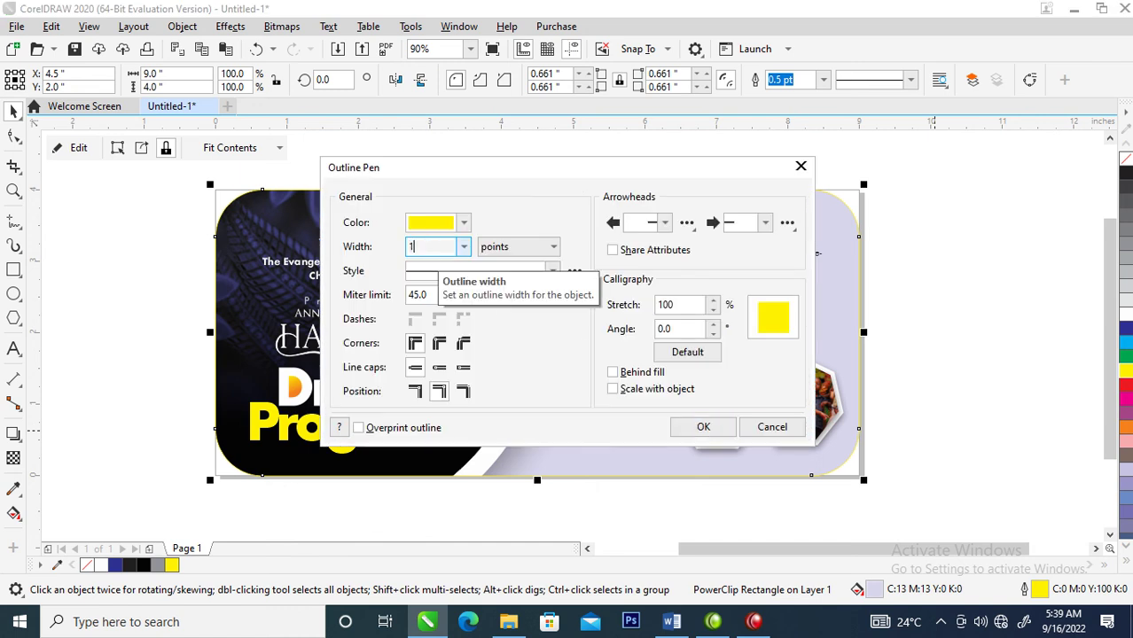
pyautogui.write('9')
pyautogui.press('Return')
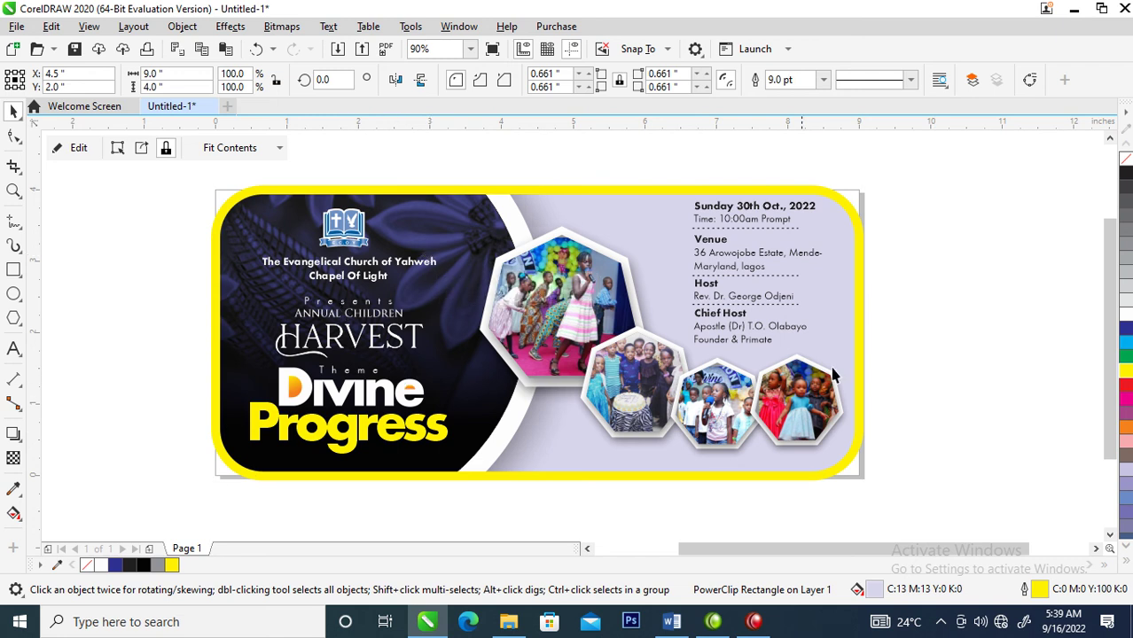
# Shift the whole event details block, including its dashed dividers, slightly down, away from the banner's upper border
pyautogui.moveTo(667, 203); pyautogui.dragTo(855, 364)
pyautogui.click(768, 269)
pyautogui.press('z')
pyautogui.moveTo(176, 152); pyautogui.dragTo(897, 493)
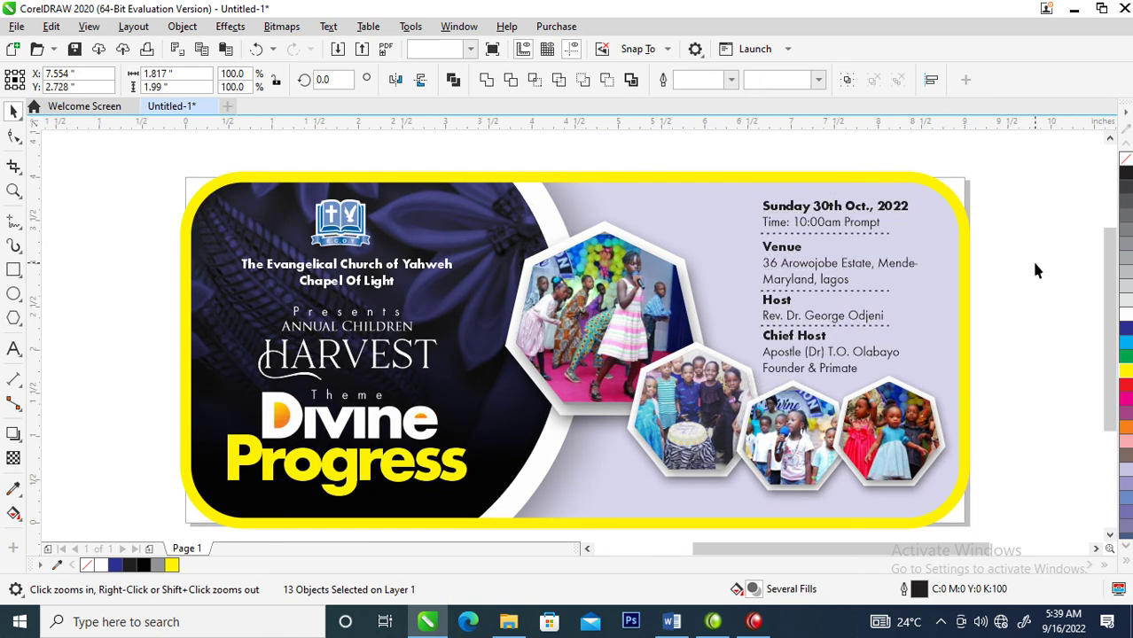
pyautogui.click(1008, 335)
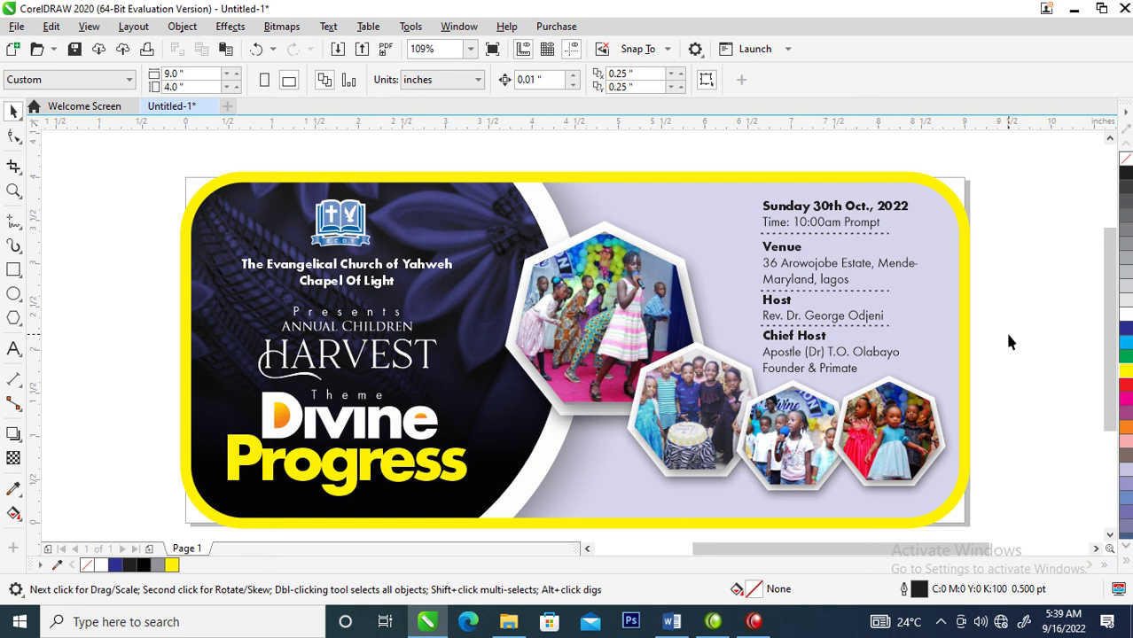